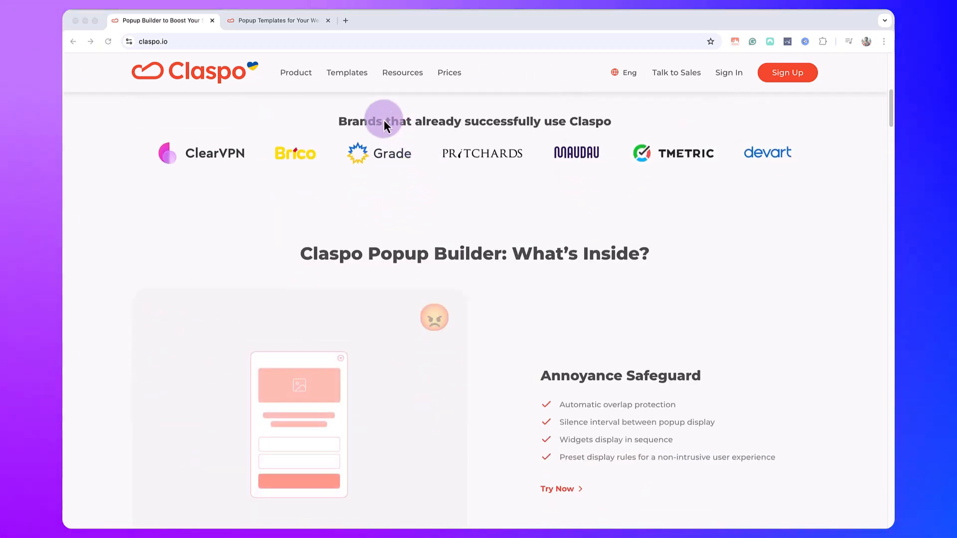
# Step: Review the Claspo homepage's popup builder features, business solutions, free plan details, popup templates and integrations
pyautogui.scroll(-1, 474, 216)
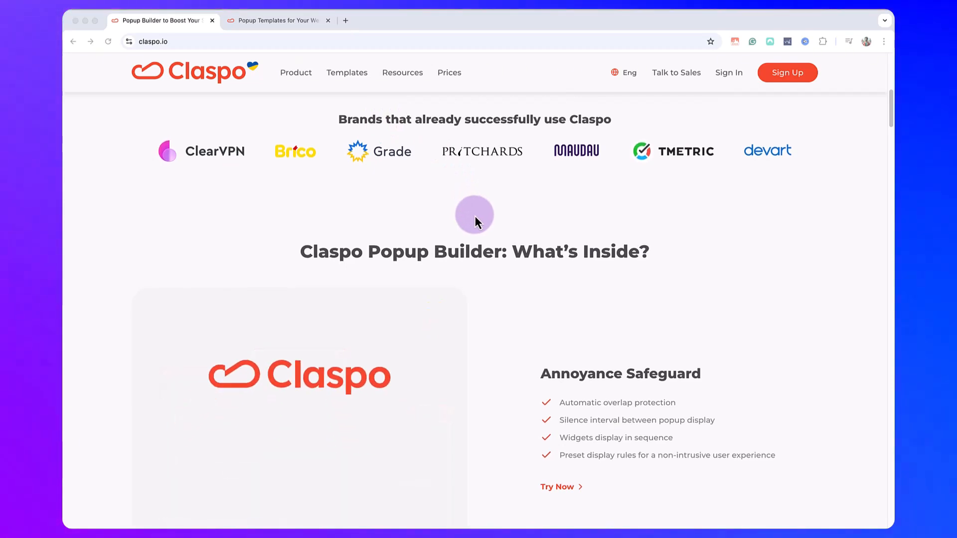
pyautogui.scroll(-10, 475, 215)
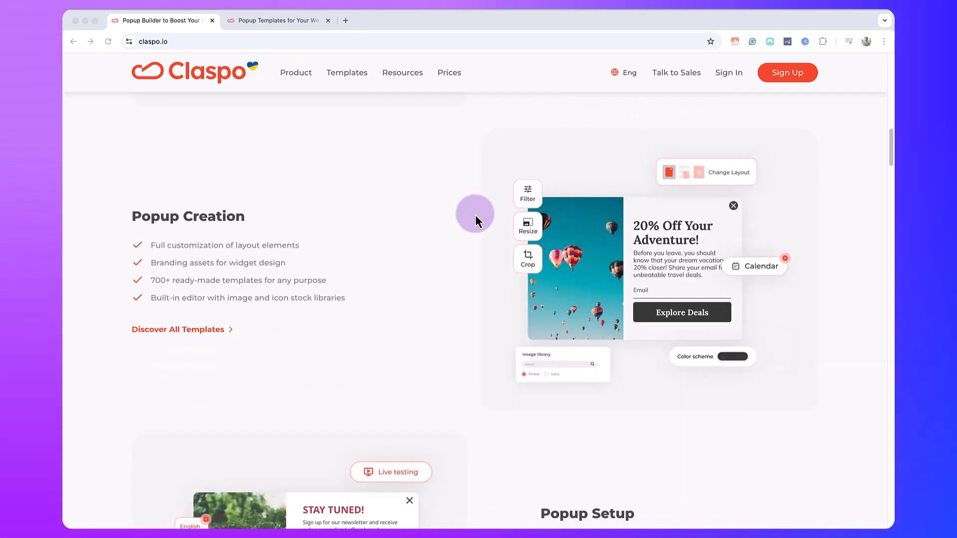
pyautogui.scroll(-8, 475, 214)
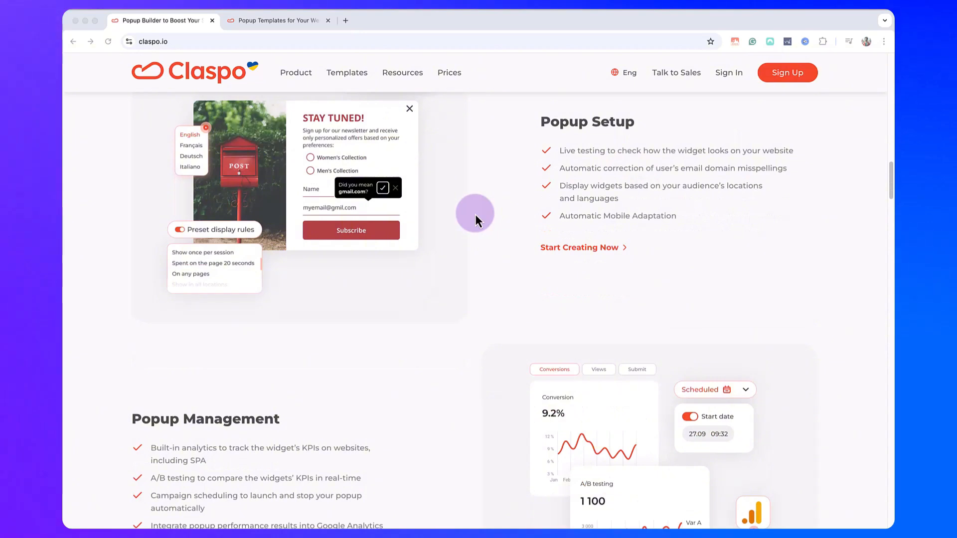
pyautogui.scroll(-12, 475, 214)
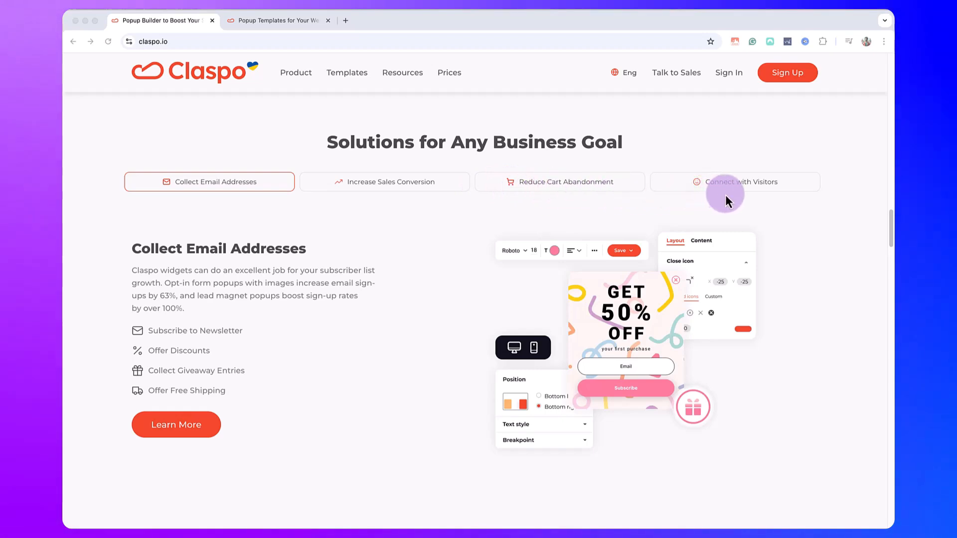
pyautogui.scroll(-5, 726, 196)
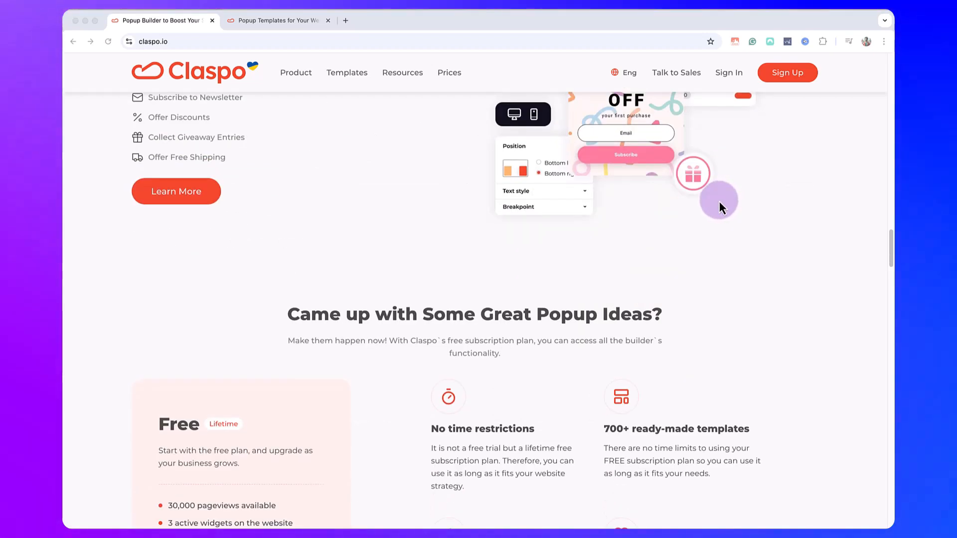
pyautogui.scroll(-2, 718, 202)
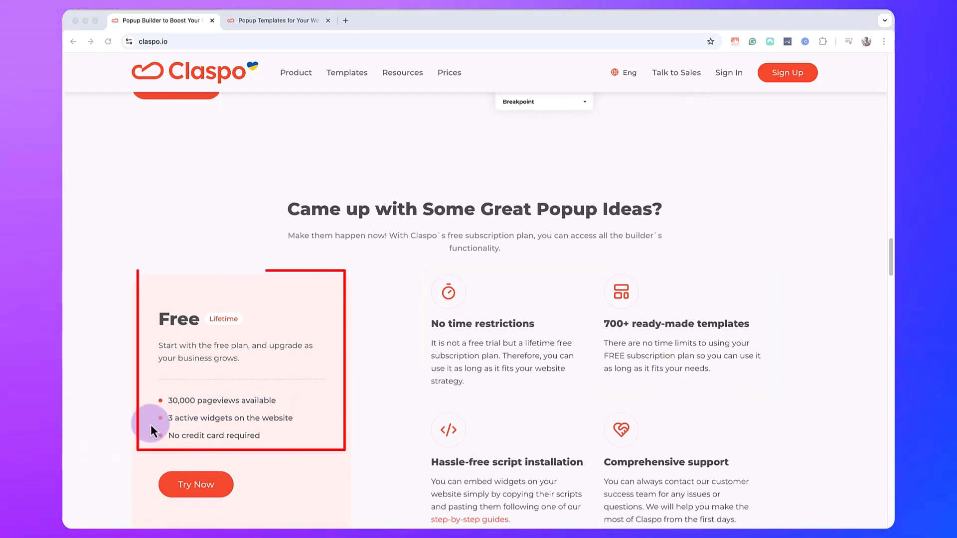
pyautogui.scroll(-1, 165, 417)
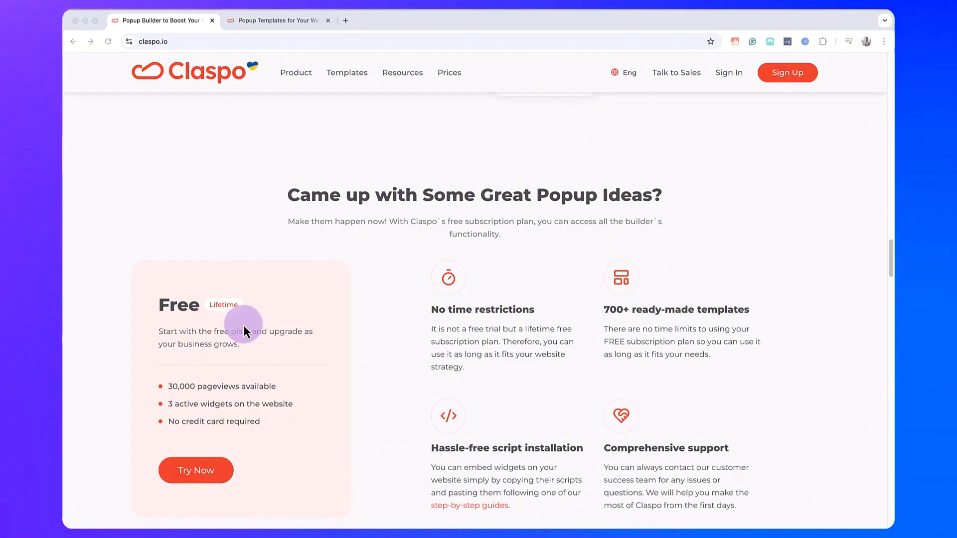
pyautogui.scroll(-1, 244, 329)
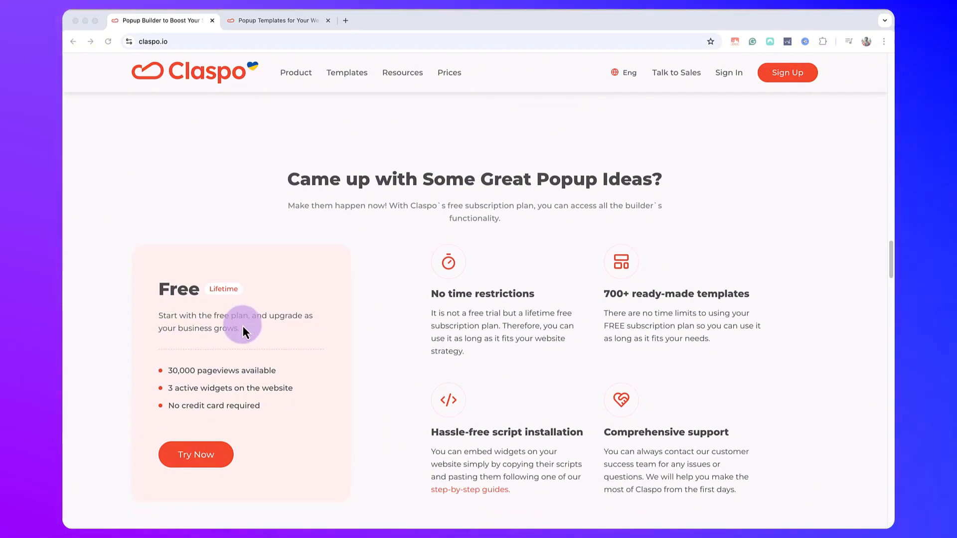
pyautogui.scroll(-3, 243, 325)
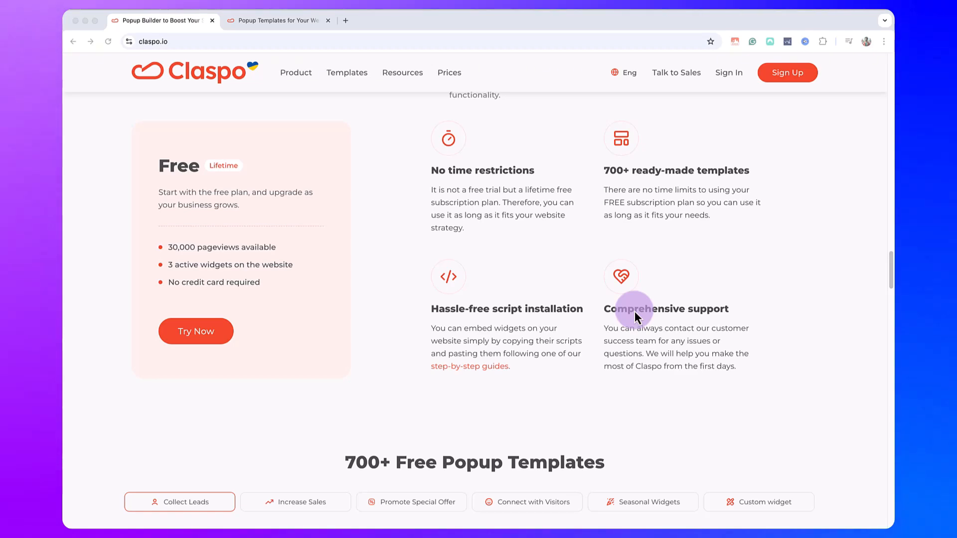
pyautogui.scroll(-5, 635, 312)
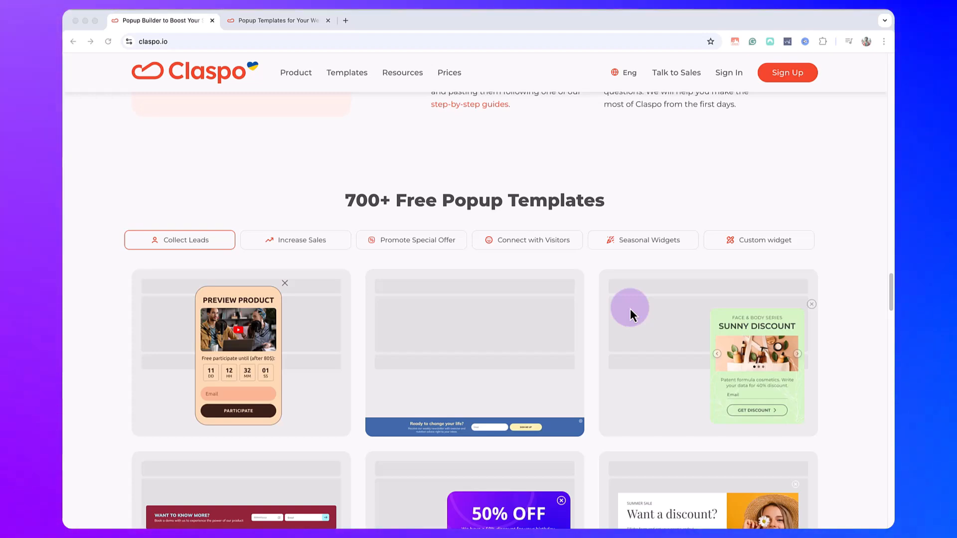
pyautogui.scroll(-15, 629, 309)
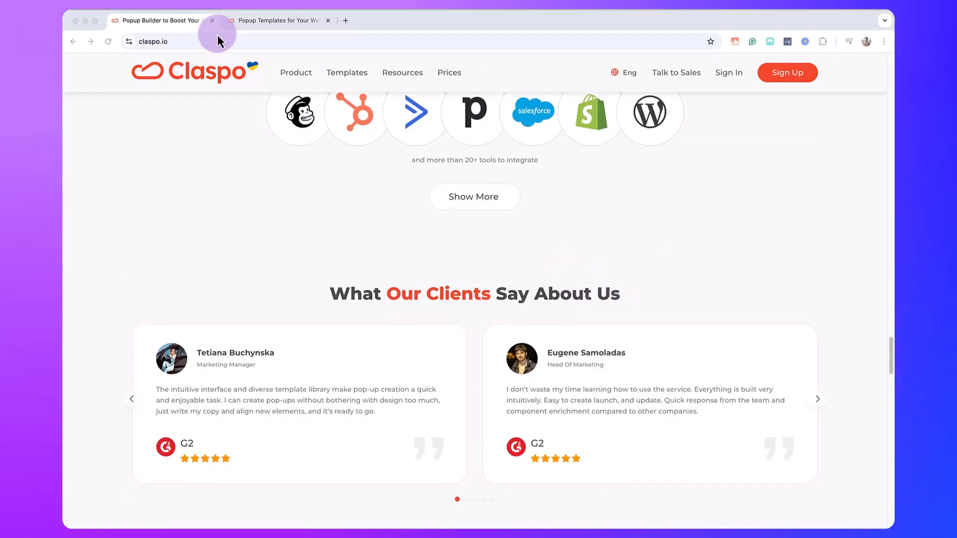
# Step: Open the popup templates page, expand the full list of seasons and filter the templates by Cyber Monday
pyautogui.click(264, 21)
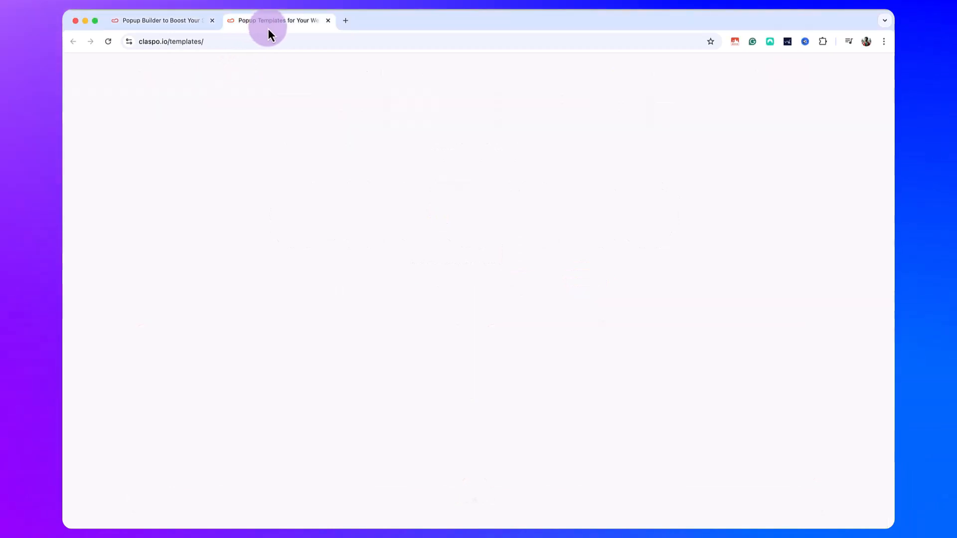
pyautogui.scroll(-4, 349, 197)
pyautogui.scroll(3, 259, 195)
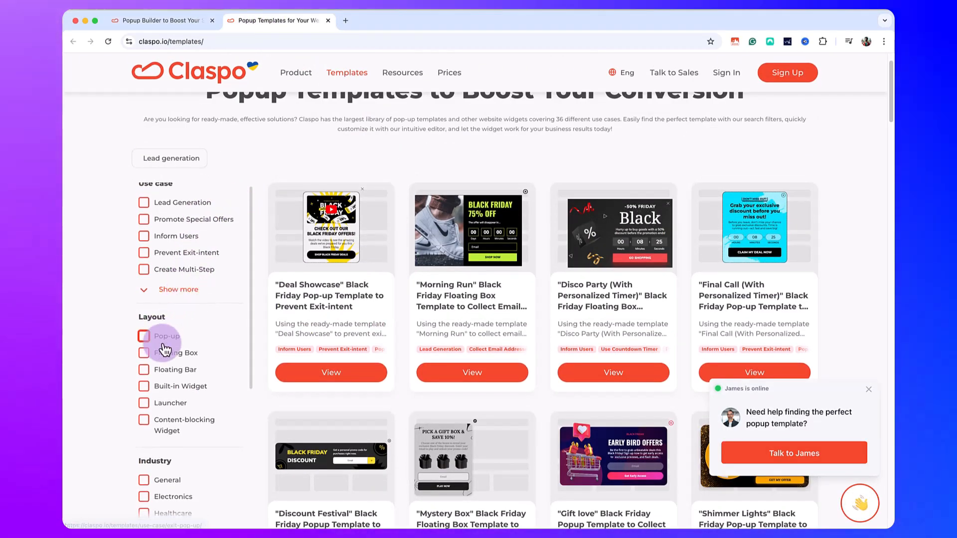
pyautogui.scroll(-5, 184, 344)
pyautogui.scroll(-1, 168, 488)
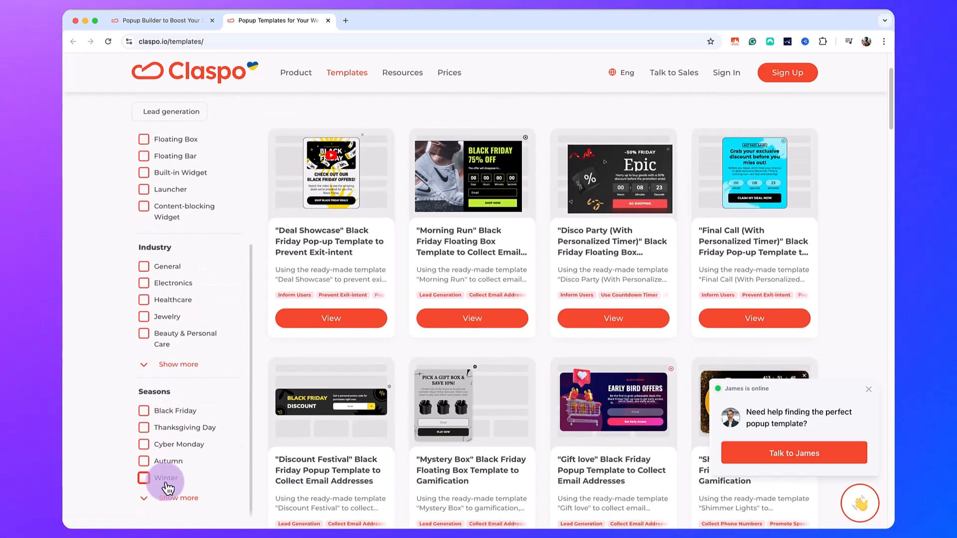
pyautogui.click(174, 498)
pyautogui.scroll(-1, 184, 474)
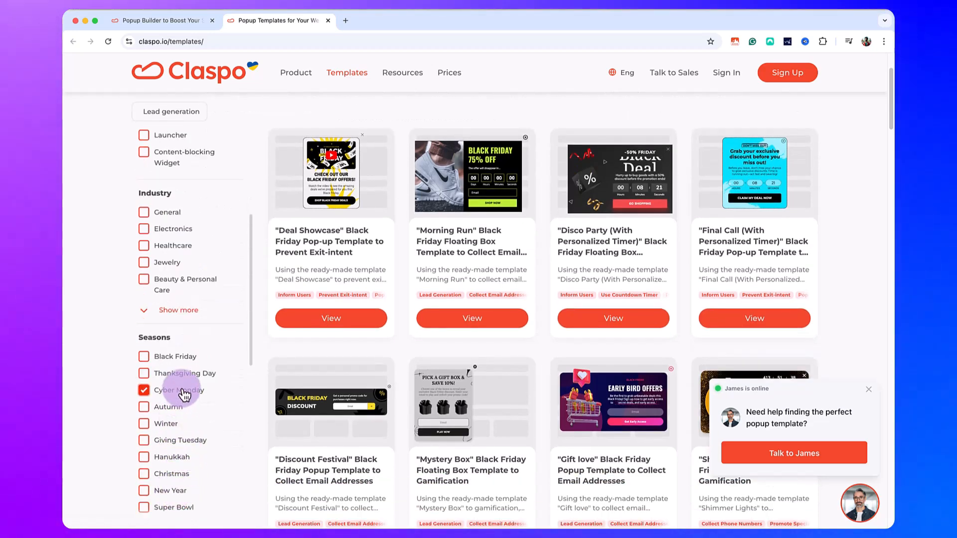
# Step: Browse the remaining season filters and the gallery of Cyber Monday popup templates
pyautogui.scroll(-10, 190, 459)
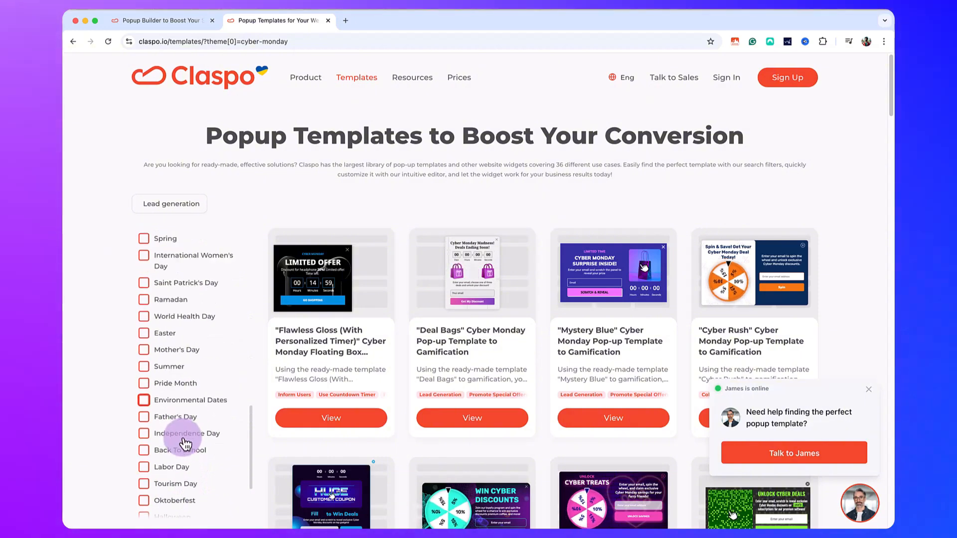
pyautogui.scroll(-2, 185, 444)
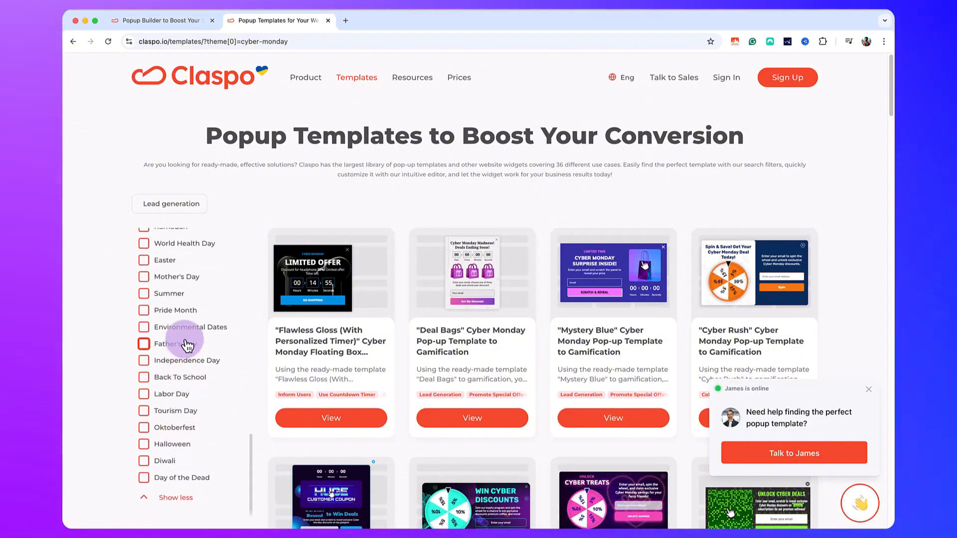
pyautogui.scroll(4, 243, 326)
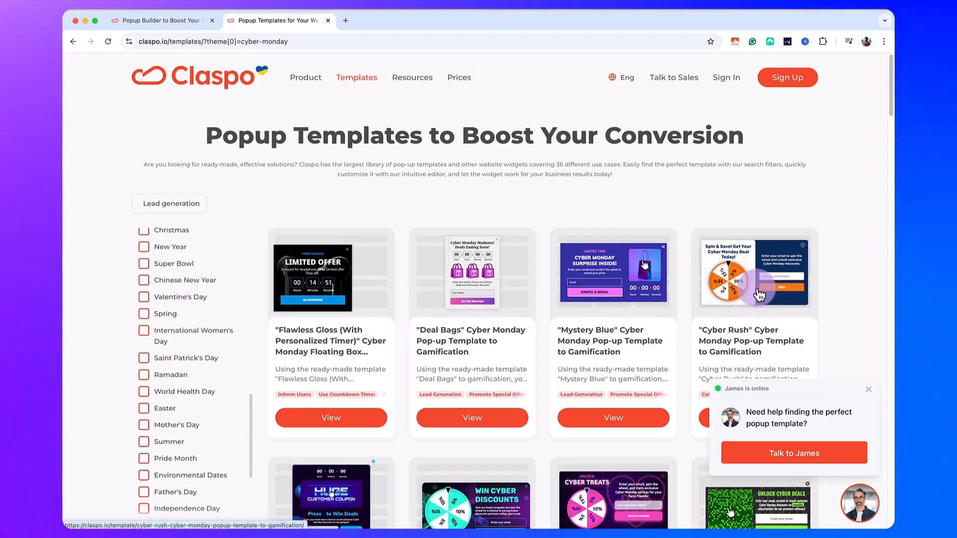
pyautogui.scroll(-3, 762, 295)
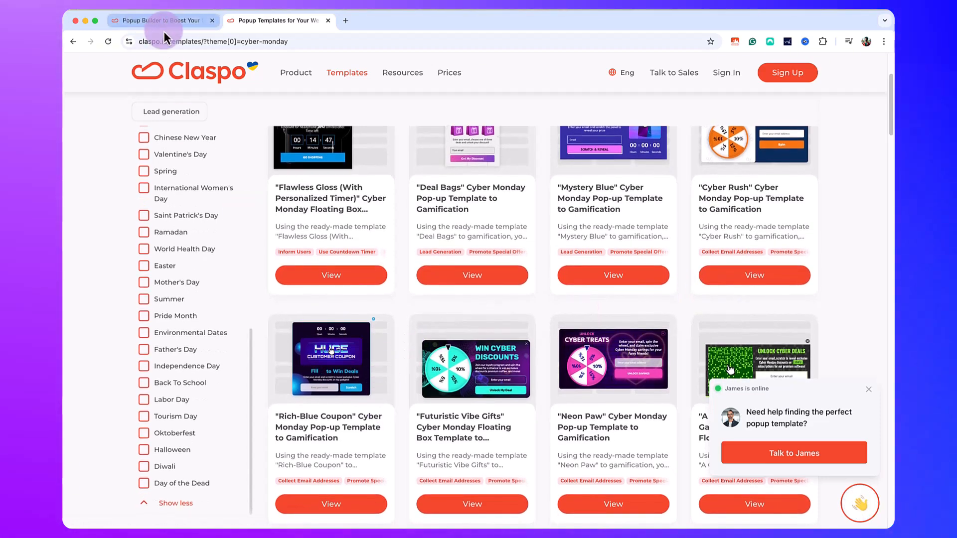
pyautogui.scroll(-2, 514, 235)
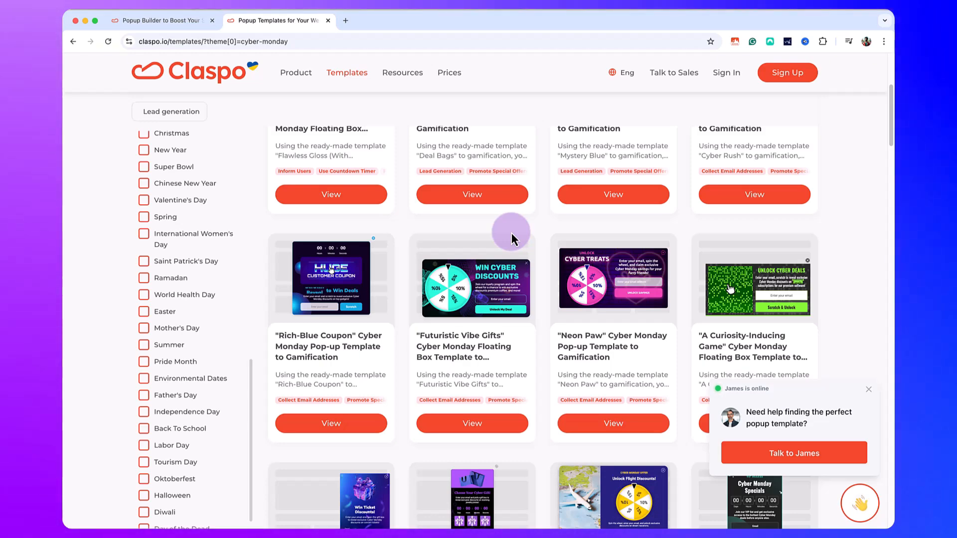
pyautogui.scroll(-2, 513, 233)
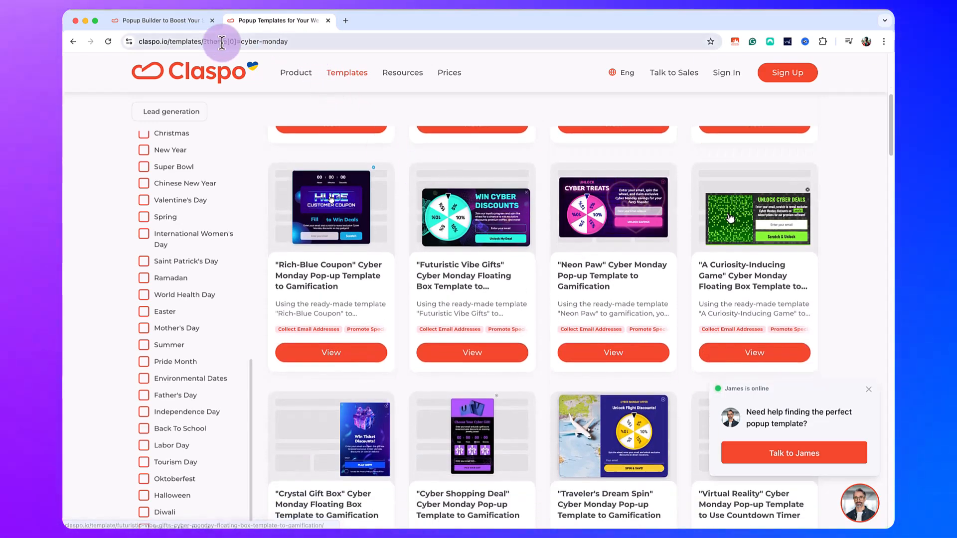
# Step: Return to the Claspo homepage and review its media features, plugin and demo offers, and client results
pyautogui.click(155, 26)
pyautogui.scroll(-6, 509, 198)
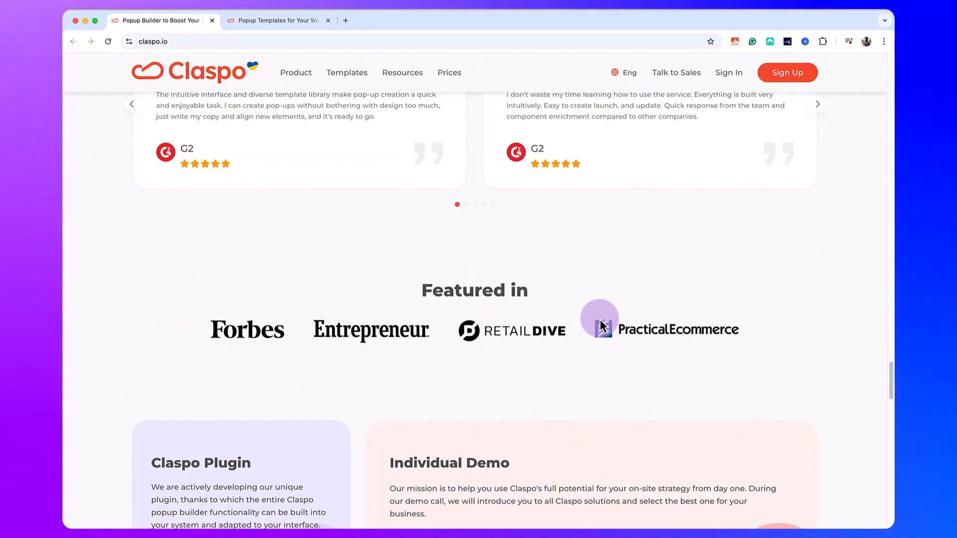
pyautogui.scroll(-9, 600, 324)
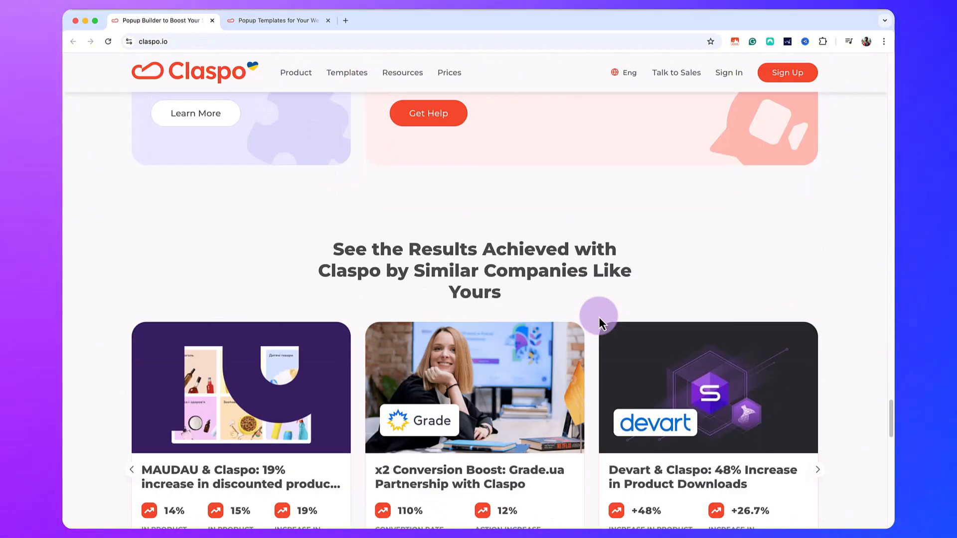
pyautogui.scroll(-3, 599, 317)
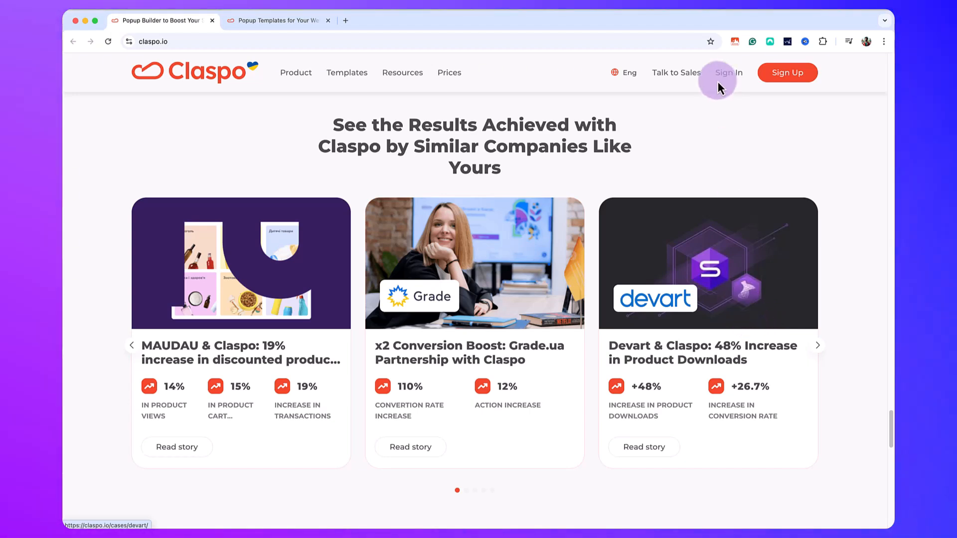
# Step: Open the Claspo sign-in page and sign in with email to reach the widgets dashboard
pyautogui.click(729, 77)
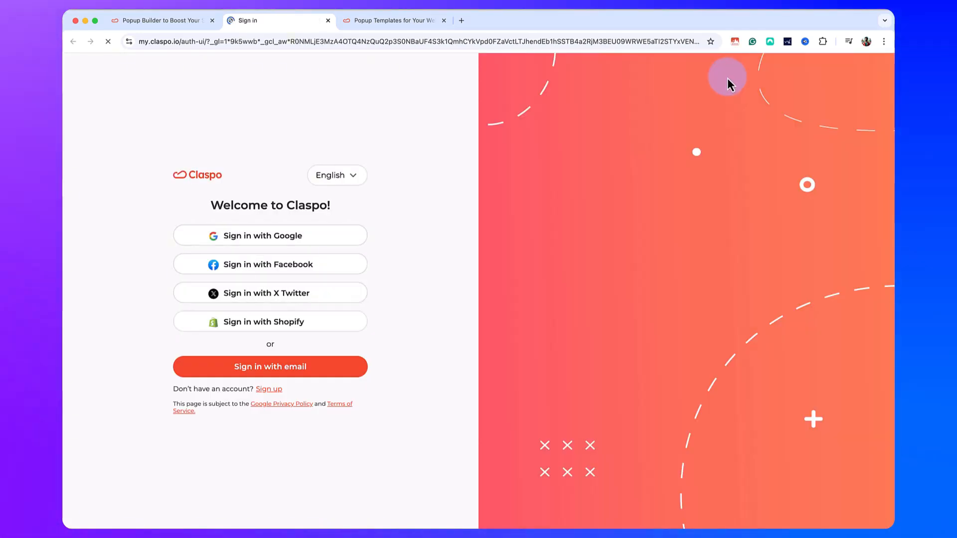
pyautogui.click(363, 365)
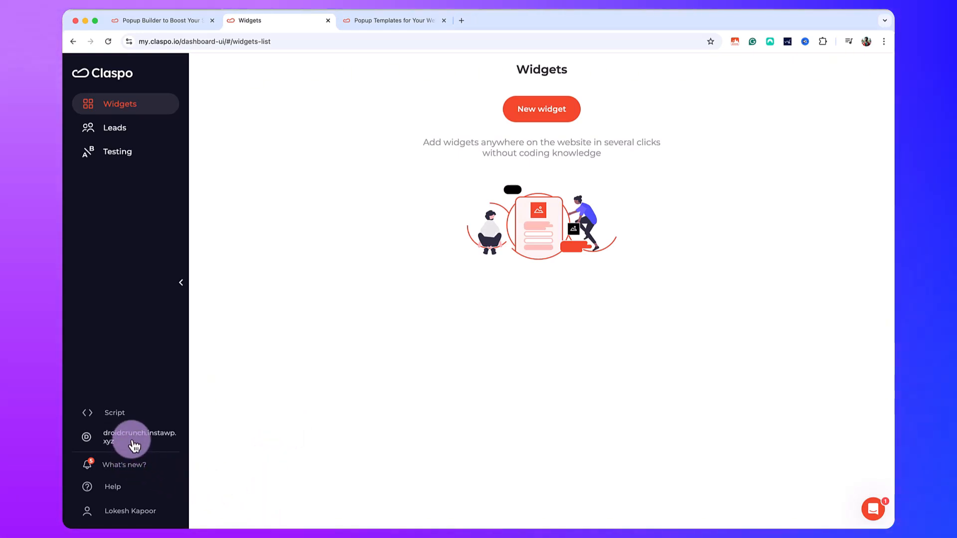
# Step: Check the dashboard's connected site entry, the account menu options and the A/B testing section
pyautogui.click(134, 441)
pyautogui.click(133, 440)
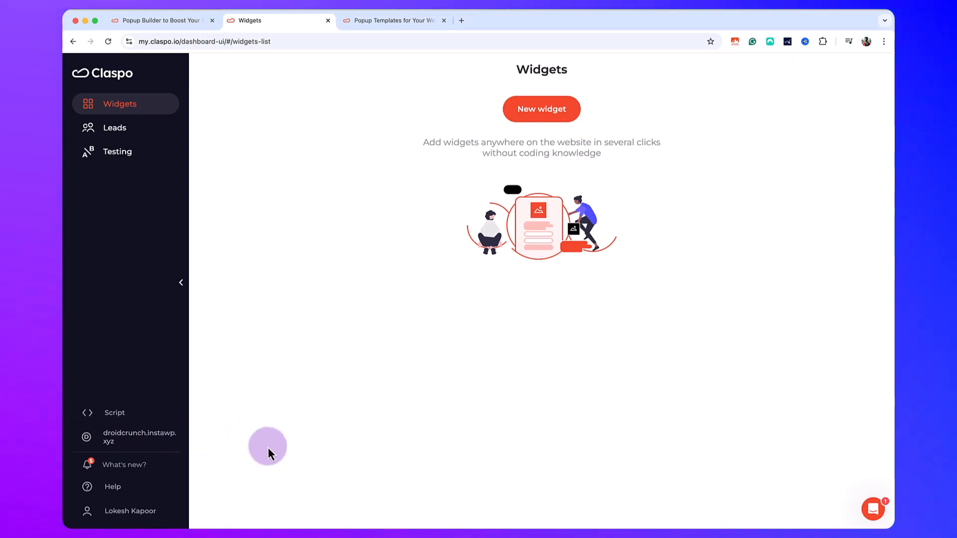
pyautogui.click(130, 513)
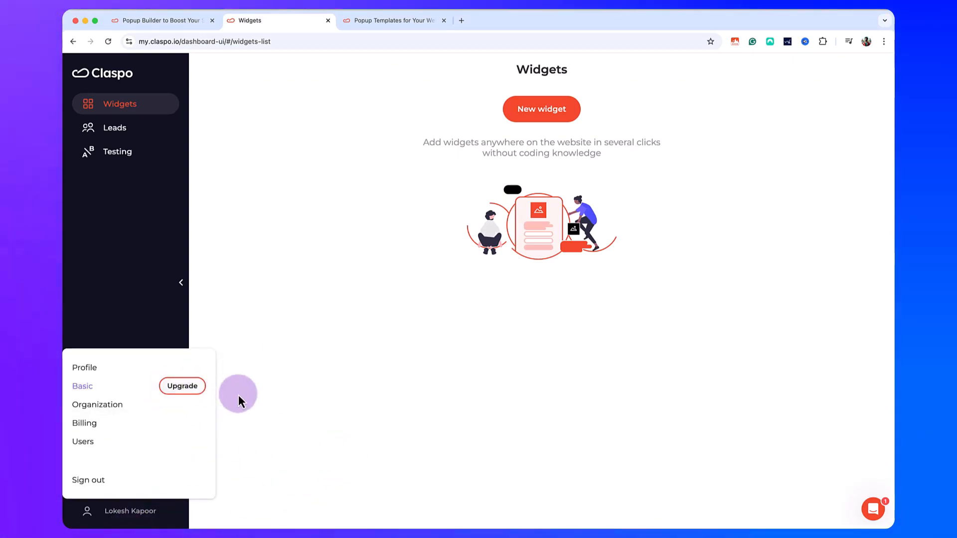
pyautogui.click(288, 392)
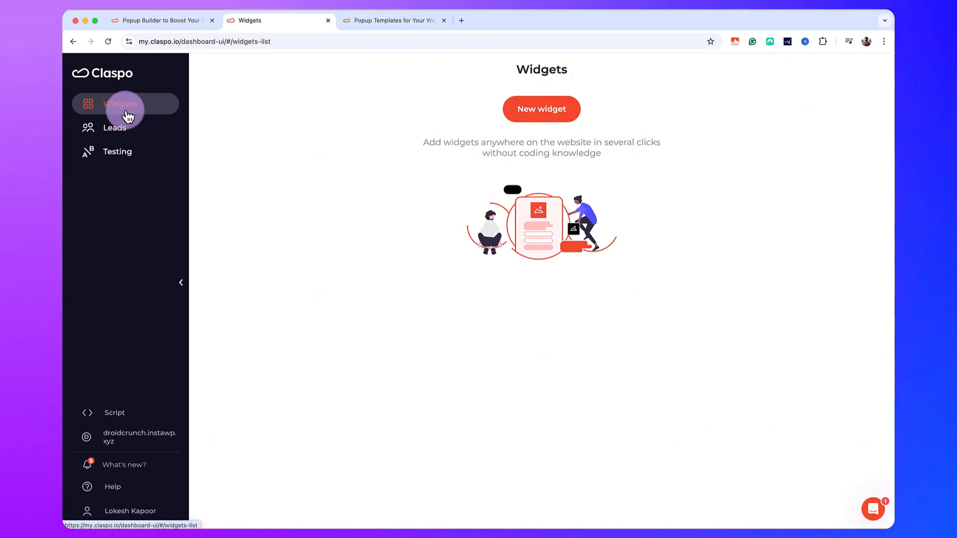
pyautogui.click(126, 159)
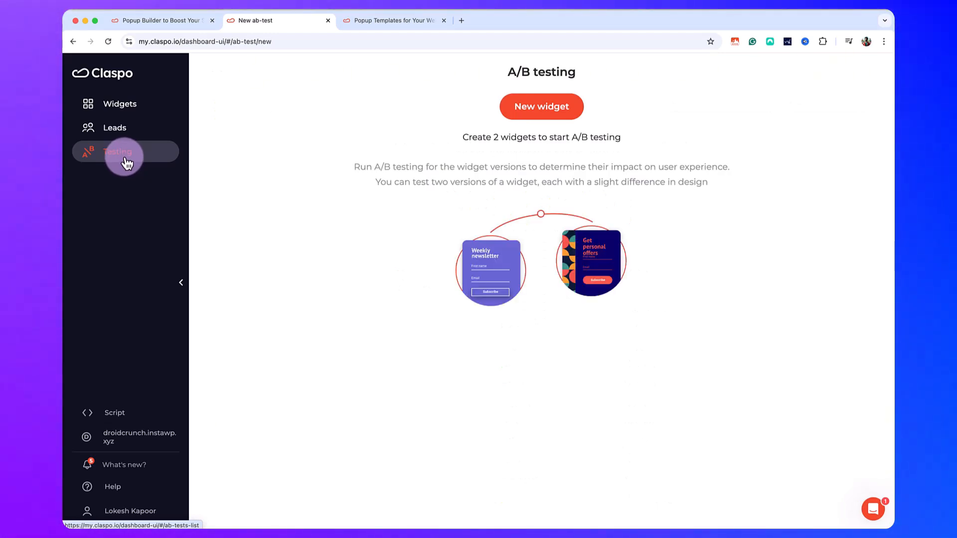
# Step: Create a new widget from the template library in the Widgets section and show its template chooser
pyautogui.click(119, 107)
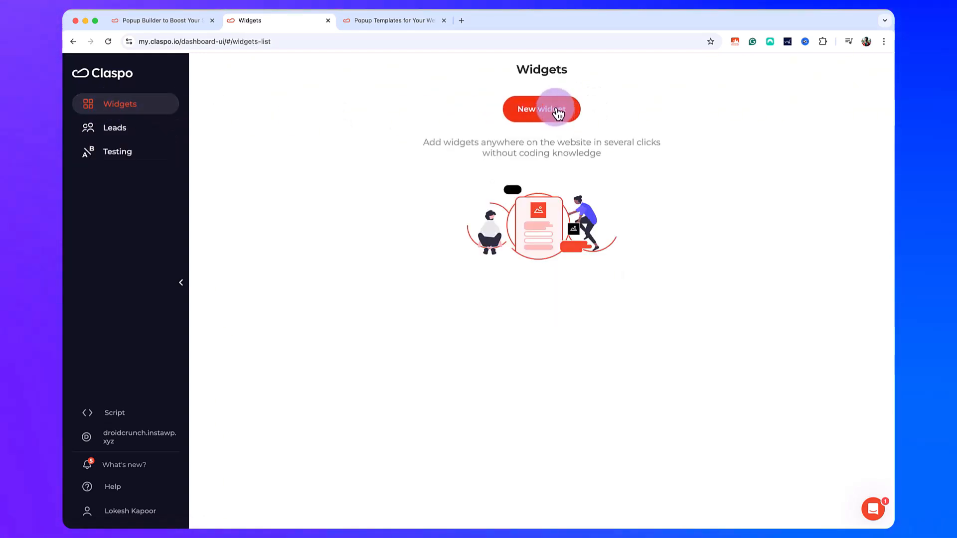
pyautogui.click(559, 113)
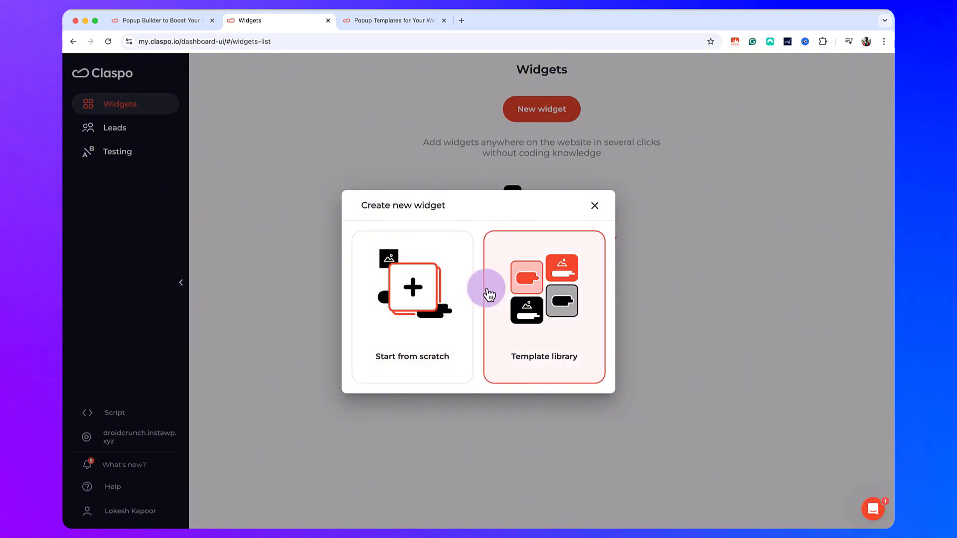
pyautogui.click(525, 291)
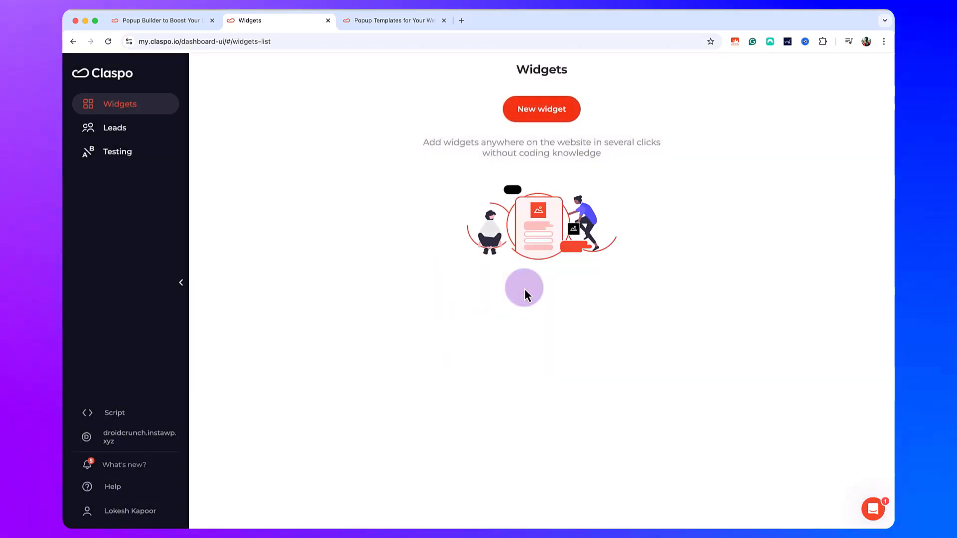
pyautogui.click(393, 20)
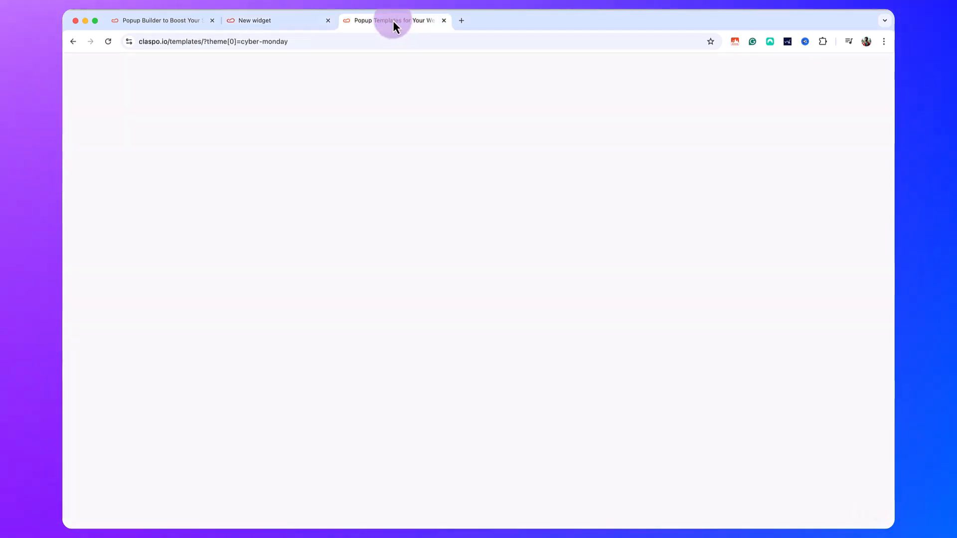
pyautogui.click(296, 25)
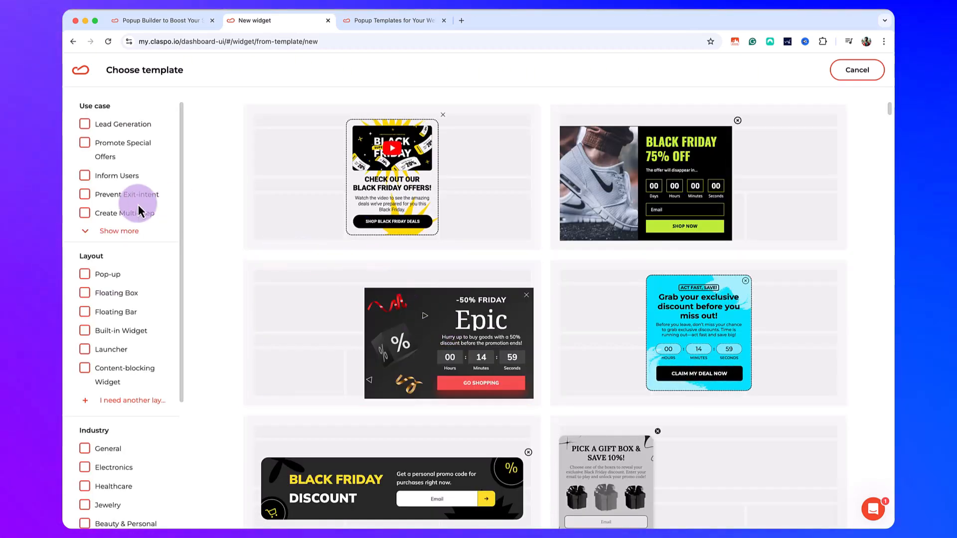
# Step: Filter the template library by the Pop-up layout and browse the matching templates
pyautogui.scroll(-1, 117, 259)
pyautogui.click(111, 266)
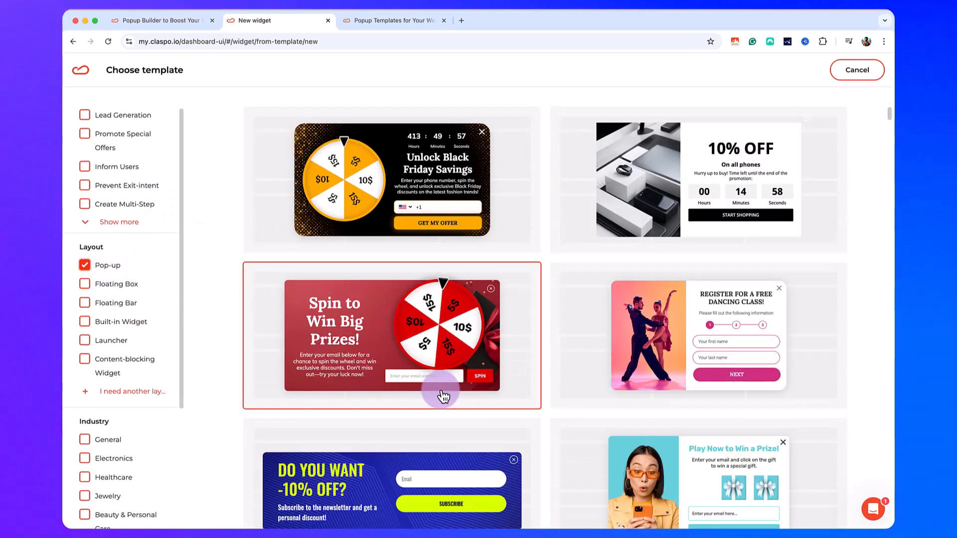
pyautogui.scroll(-6, 720, 344)
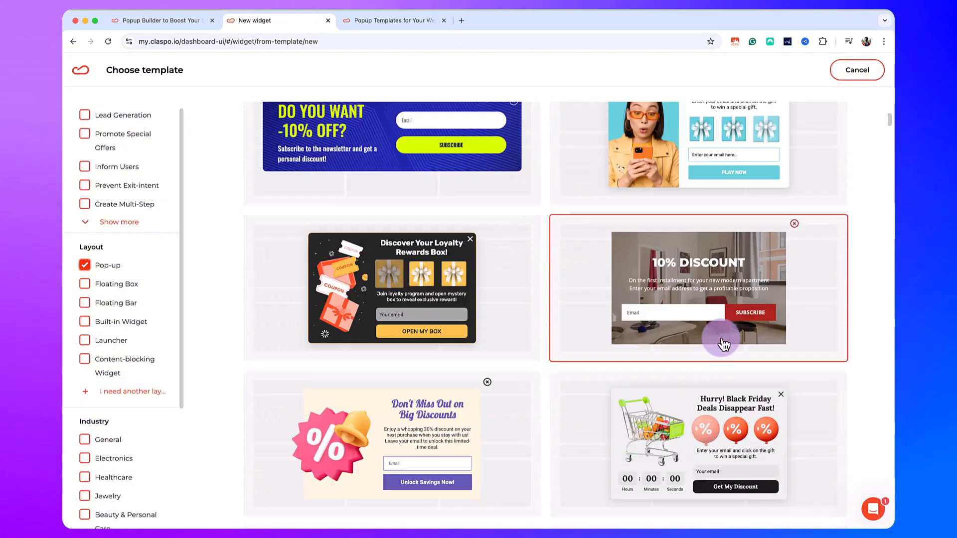
pyautogui.scroll(-1, 724, 344)
pyautogui.scroll(-3, 726, 343)
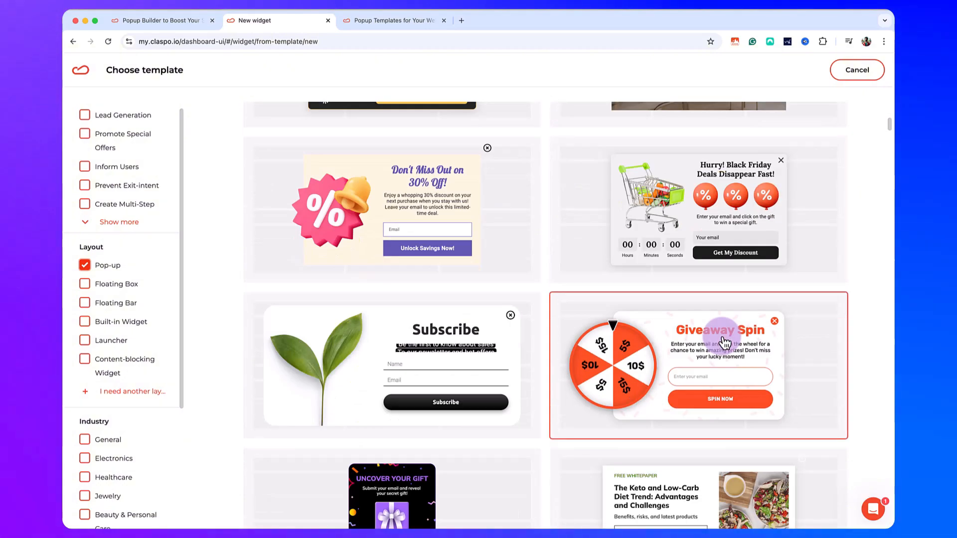
pyautogui.scroll(-5, 725, 344)
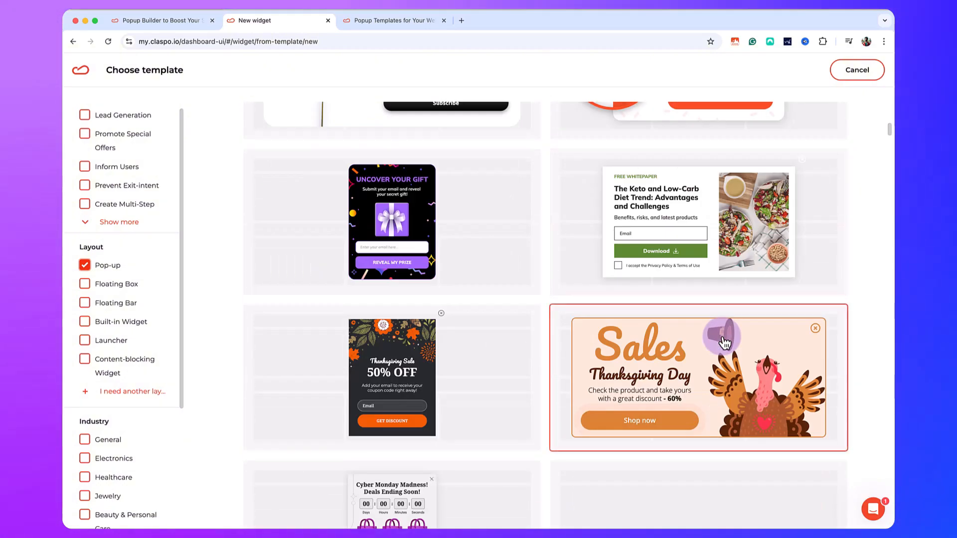
pyautogui.scroll(-2, 726, 344)
pyautogui.scroll(-5, 726, 343)
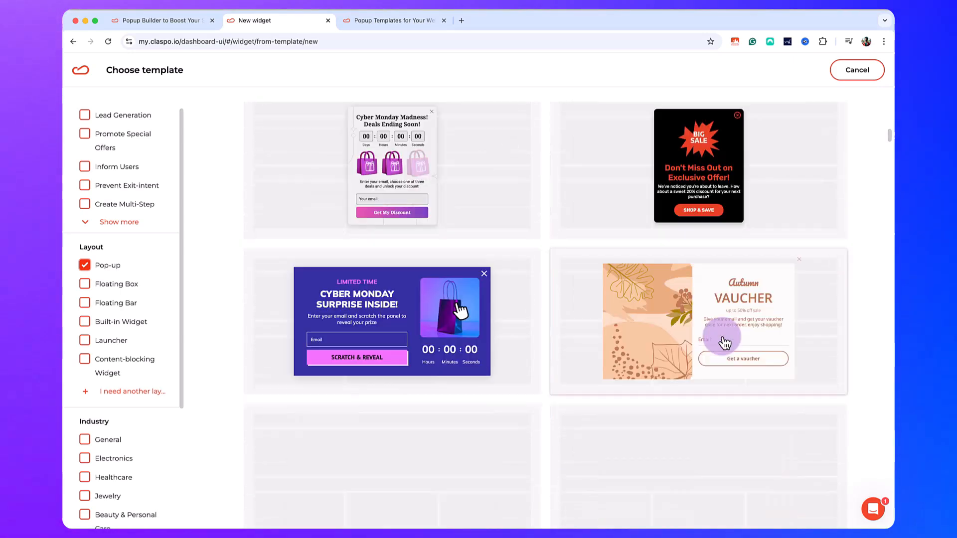
# Step: Open the Big Sale exit offer template's details and page through the neighbouring templates to the Fall Sale popup
pyautogui.click(718, 178)
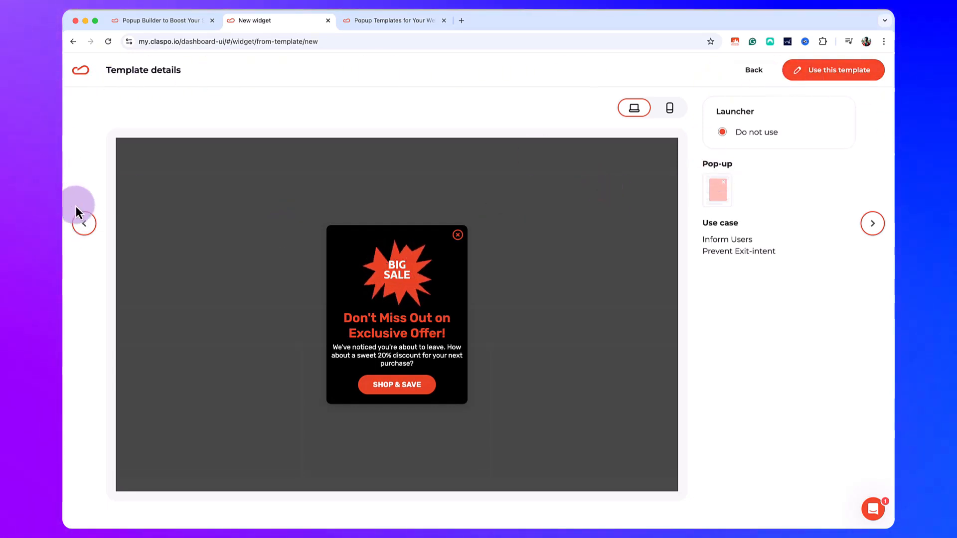
pyautogui.click(82, 221)
pyautogui.click(871, 225)
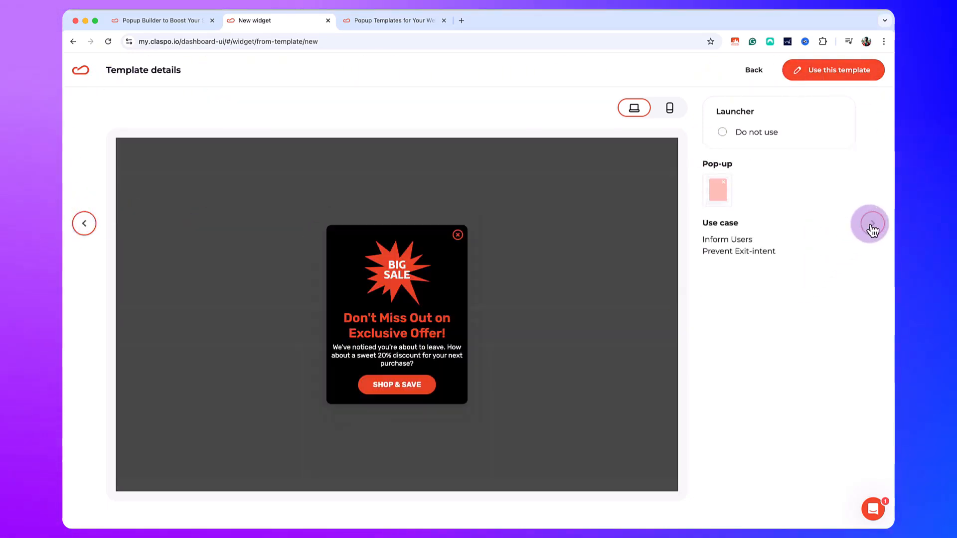
pyautogui.click(873, 227)
pyautogui.click(872, 227)
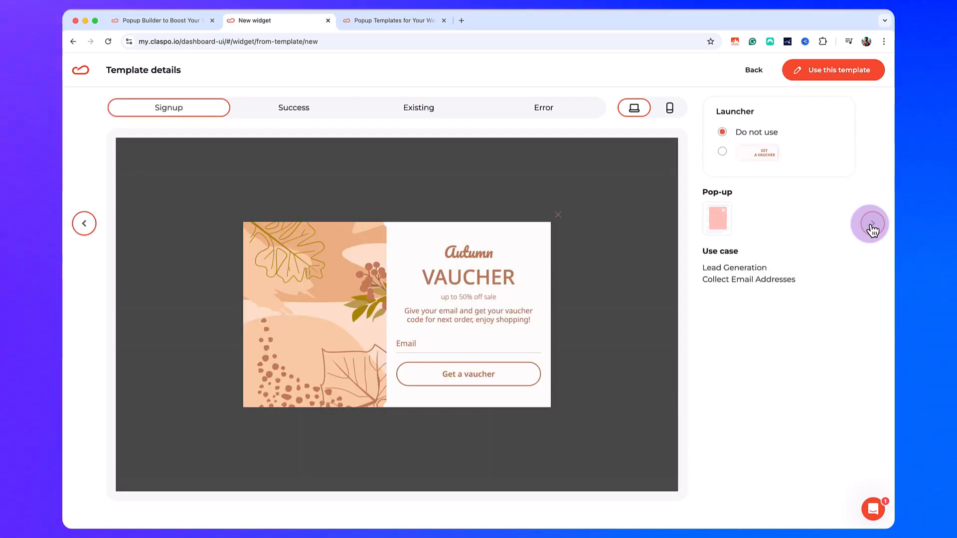
pyautogui.click(873, 227)
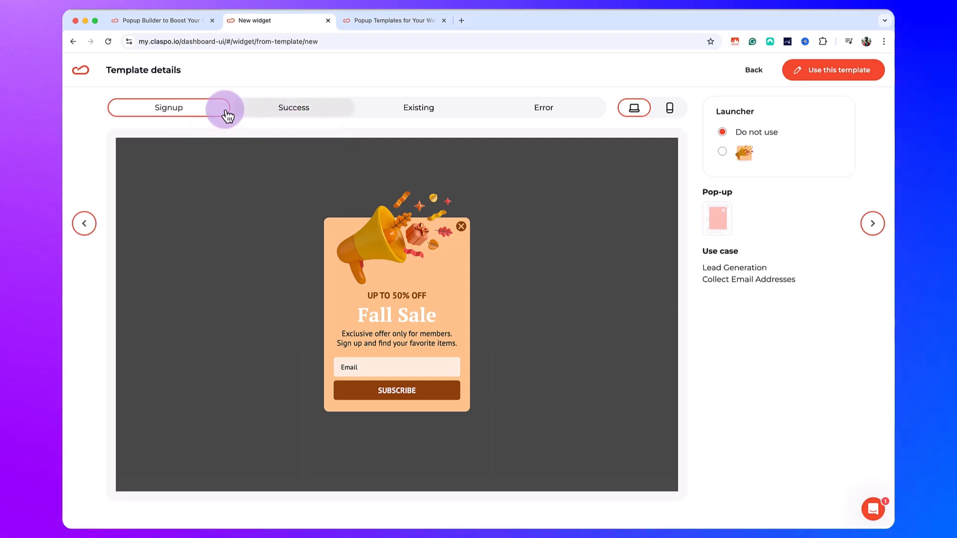
# Step: Preview the Fall Sale template's Success, Existing and Error pages, and compare its desktop and mobile versions
pyautogui.click(292, 106)
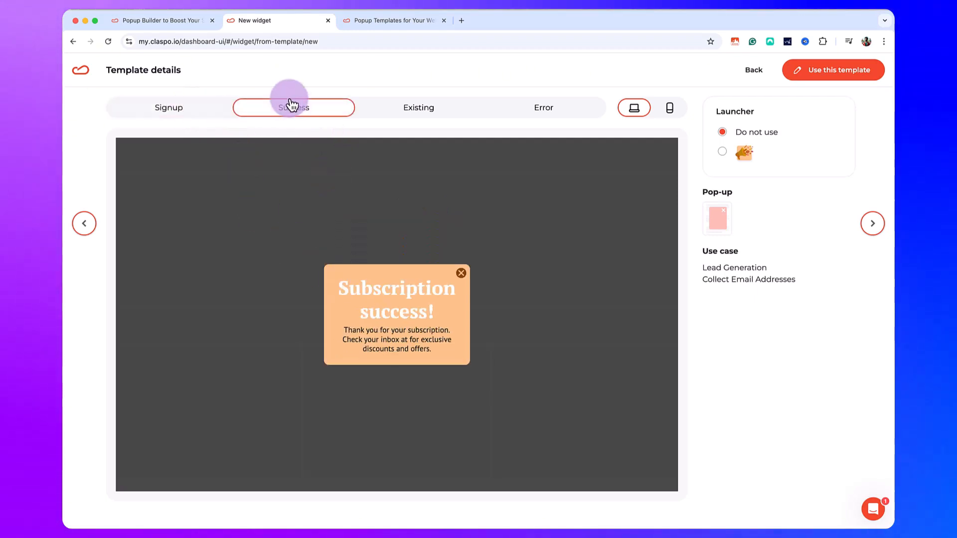
pyautogui.click(418, 110)
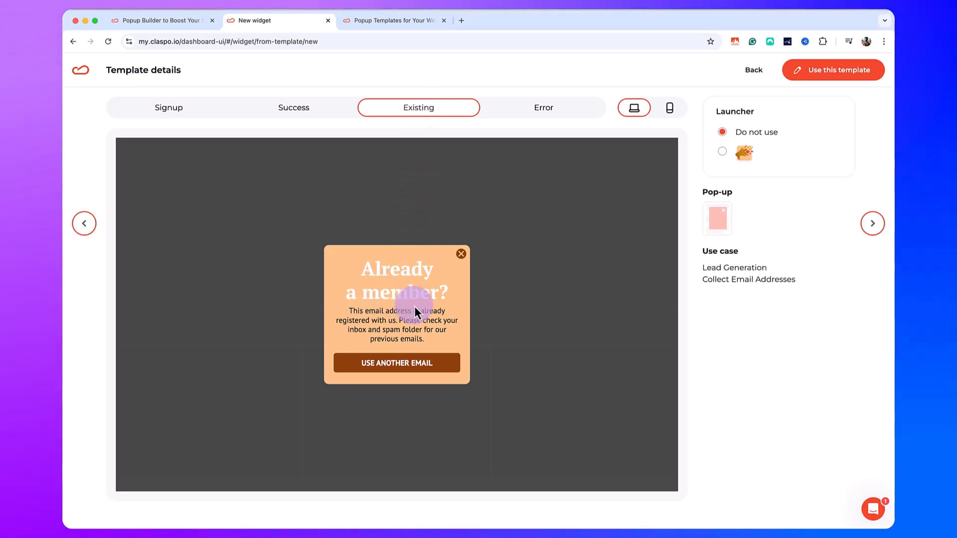
pyautogui.click(543, 128)
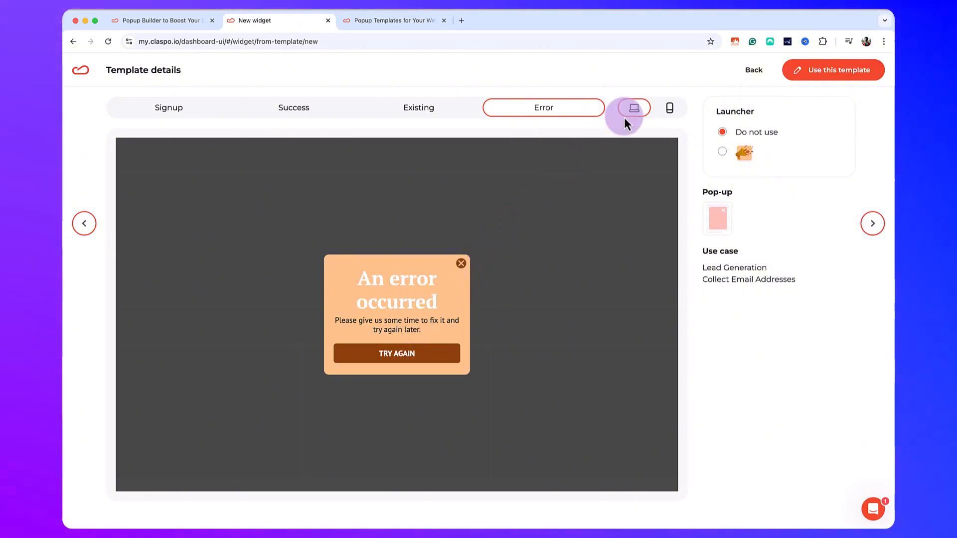
pyautogui.click(668, 113)
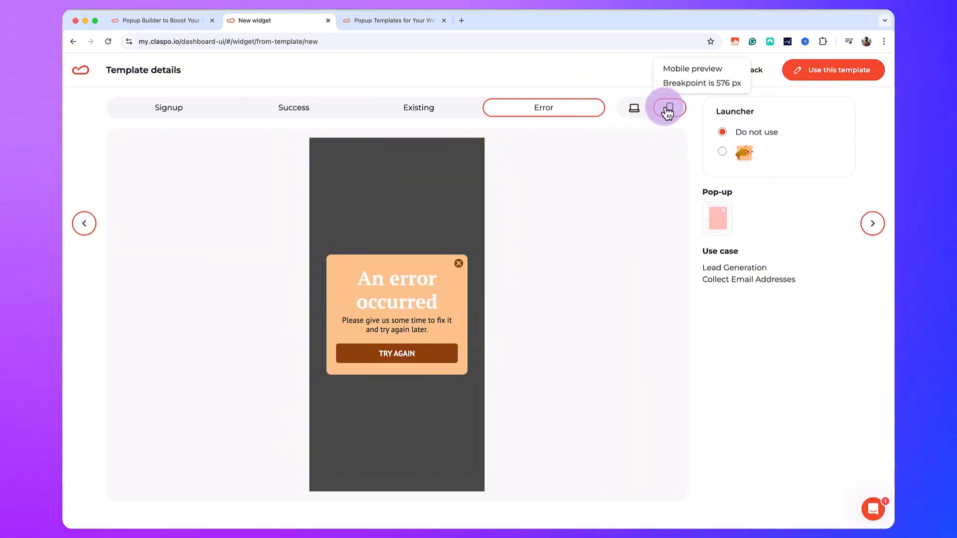
pyautogui.click(631, 117)
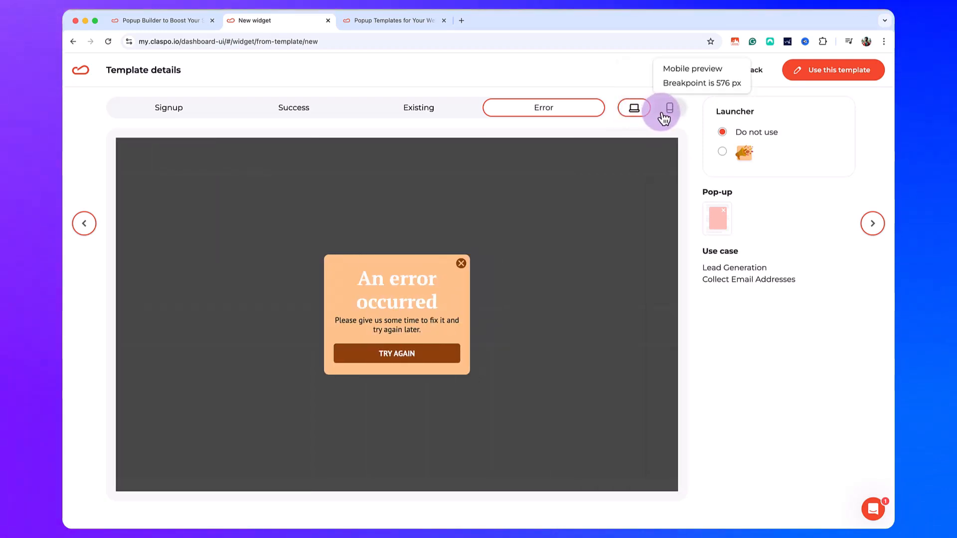
pyautogui.click(667, 111)
pyautogui.click(641, 112)
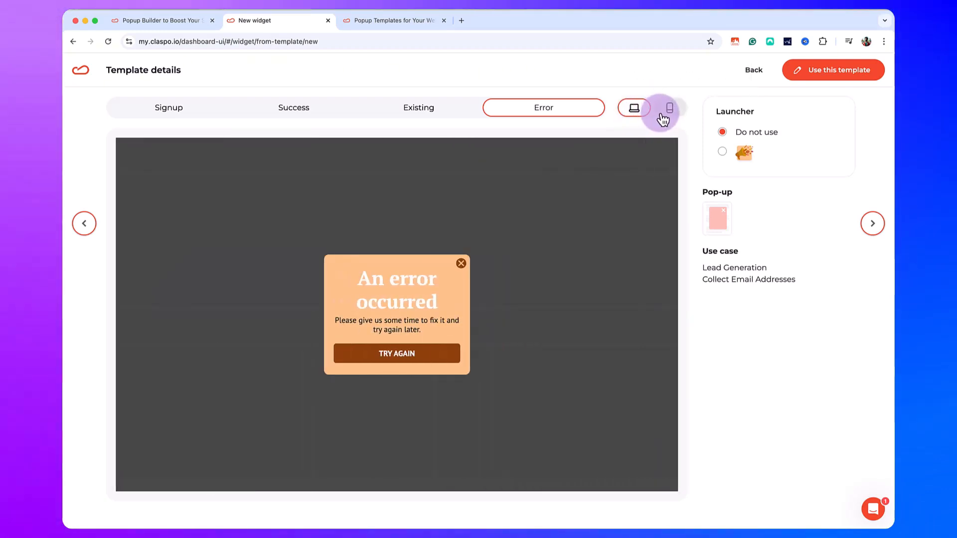
pyautogui.click(666, 117)
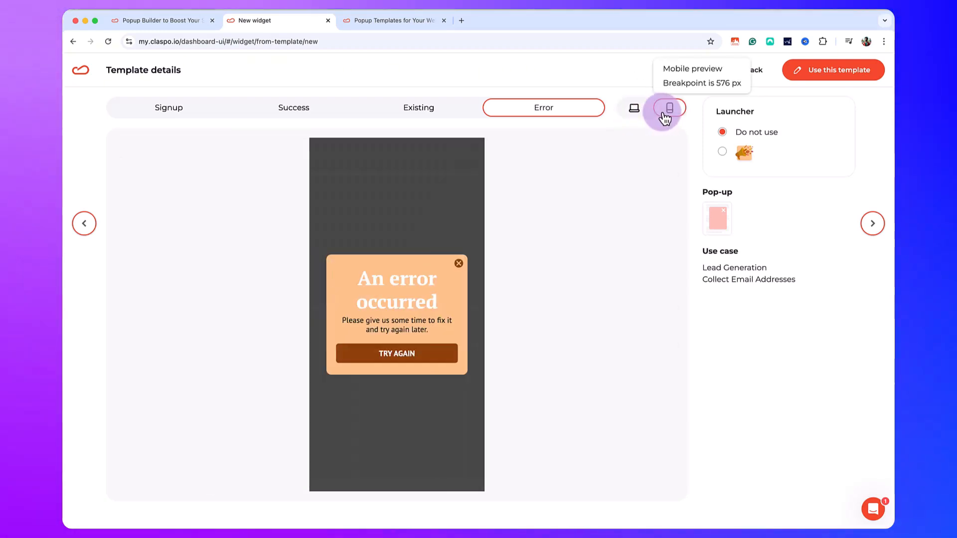
# Step: Use the Fall Sale template for the widget and turn on the popup's stroke after checking its page synchronization options
pyautogui.click(842, 75)
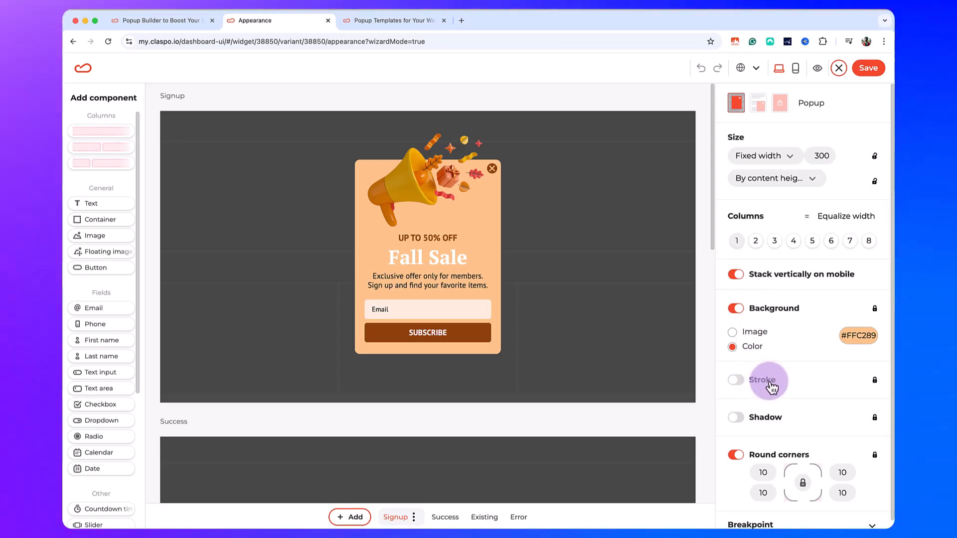
pyautogui.scroll(-1, 787, 371)
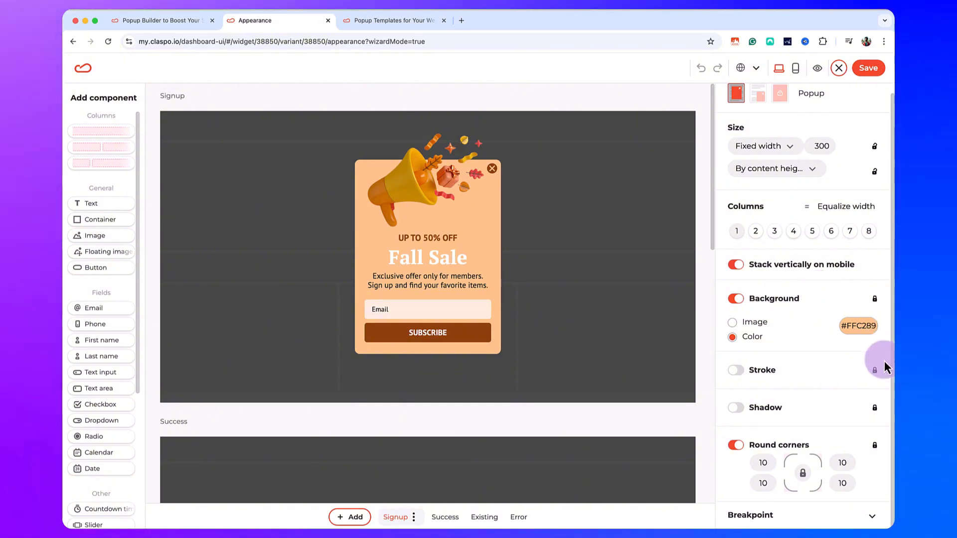
pyautogui.click(875, 371)
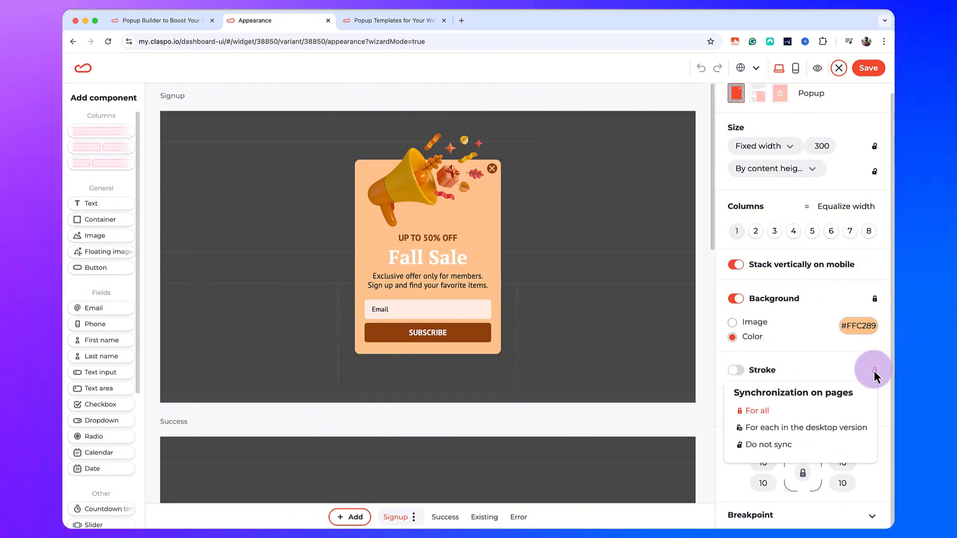
pyautogui.click(736, 370)
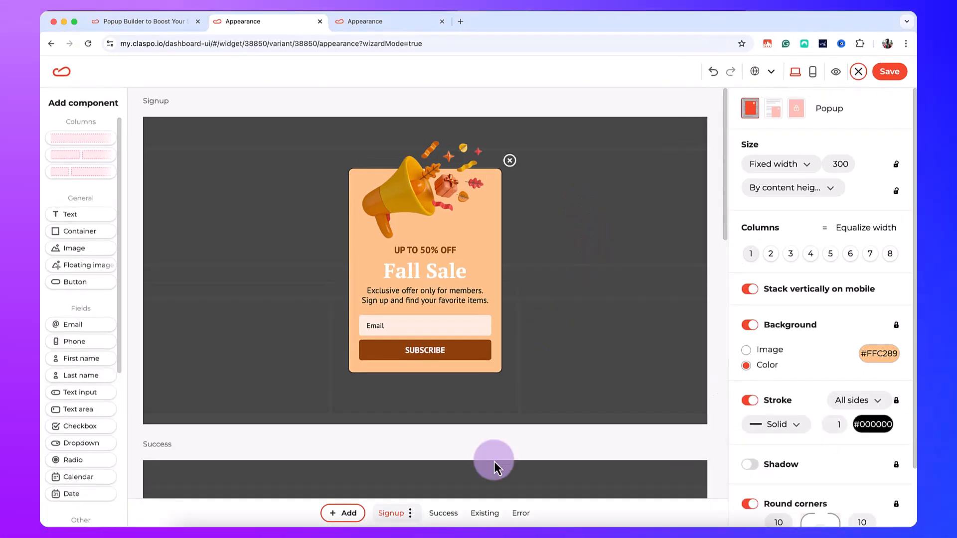
# Step: Review the stroke on the popup's Success, Existing and Error pages, and return to the Signup page
pyautogui.click(441, 516)
pyautogui.click(476, 518)
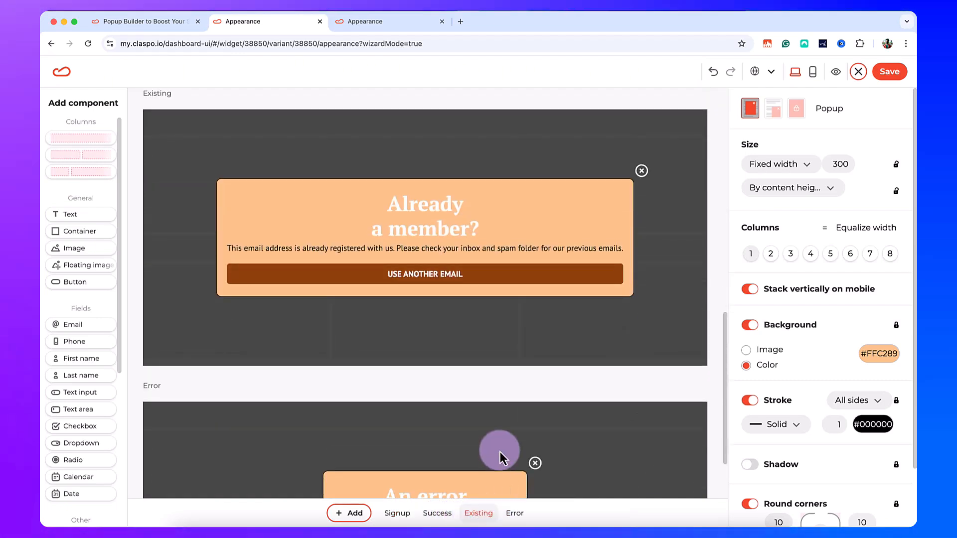
pyautogui.click(516, 515)
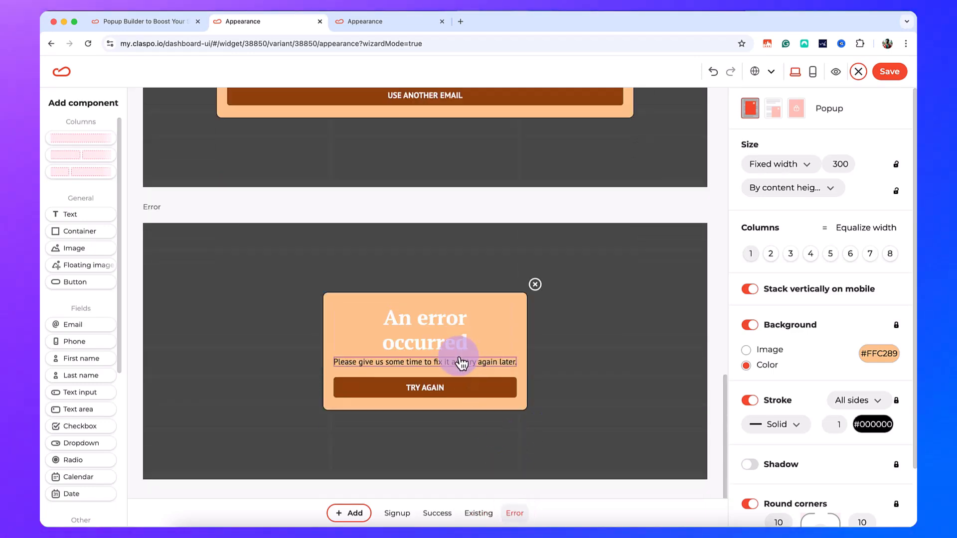
pyautogui.scroll(15, 533, 392)
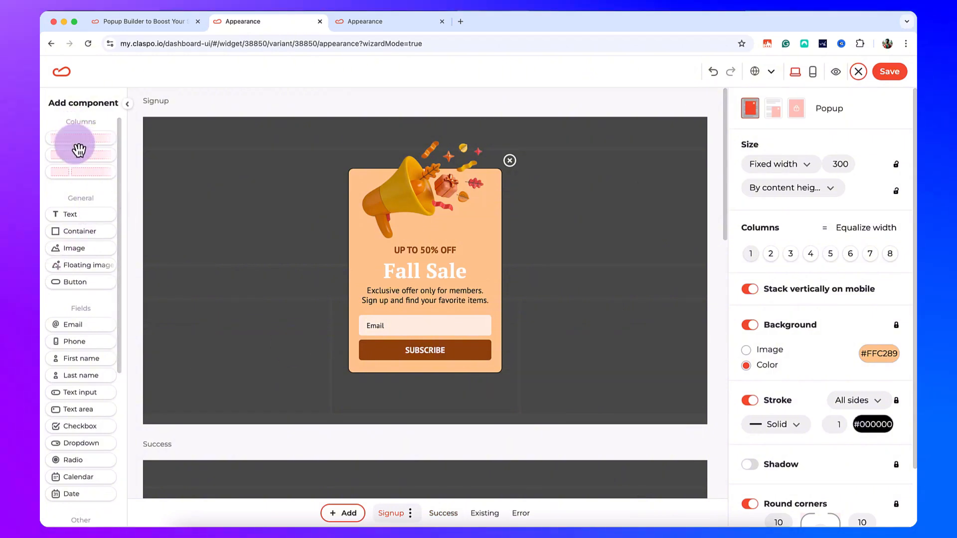
# Step: Insert a single-column block above the Fall Sale heading, try a fixed width of 40, and set it back to container width
pyautogui.moveTo(78, 150); pyautogui.dragTo(412, 261)
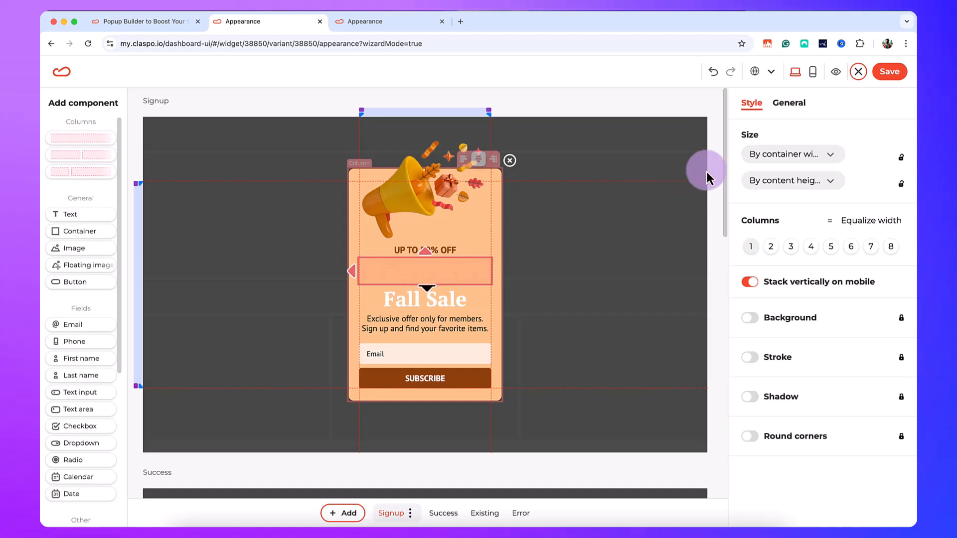
pyautogui.click(780, 158)
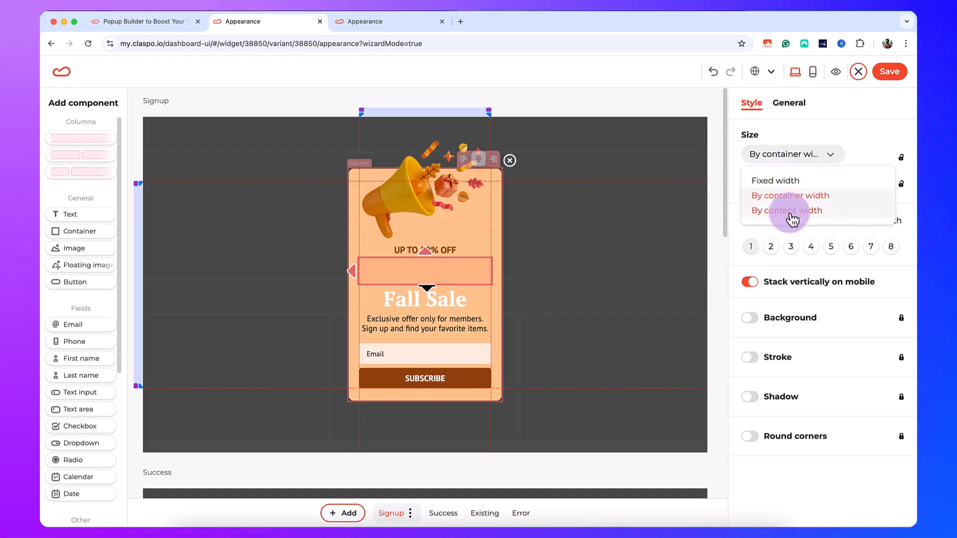
pyautogui.click(792, 183)
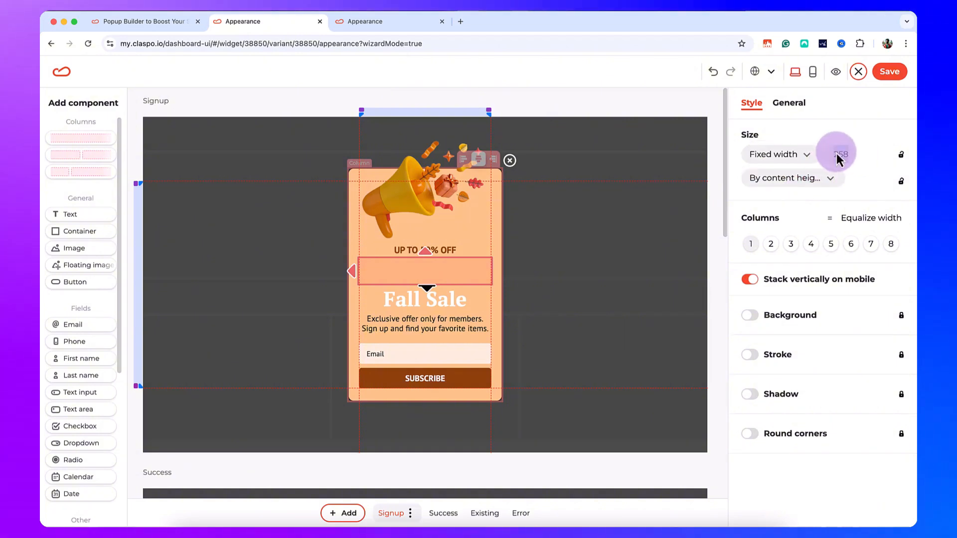
pyautogui.click(860, 142)
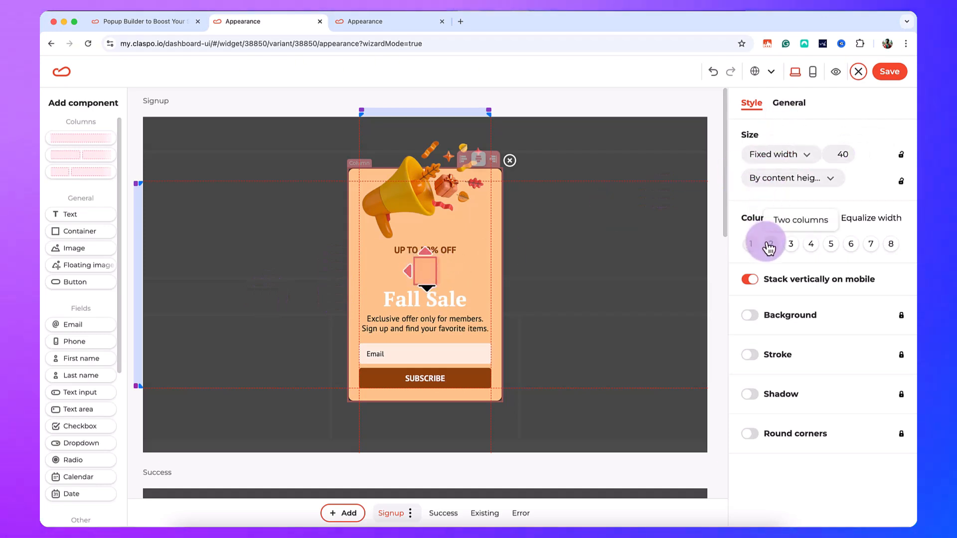
pyautogui.click(776, 154)
pyautogui.click(779, 196)
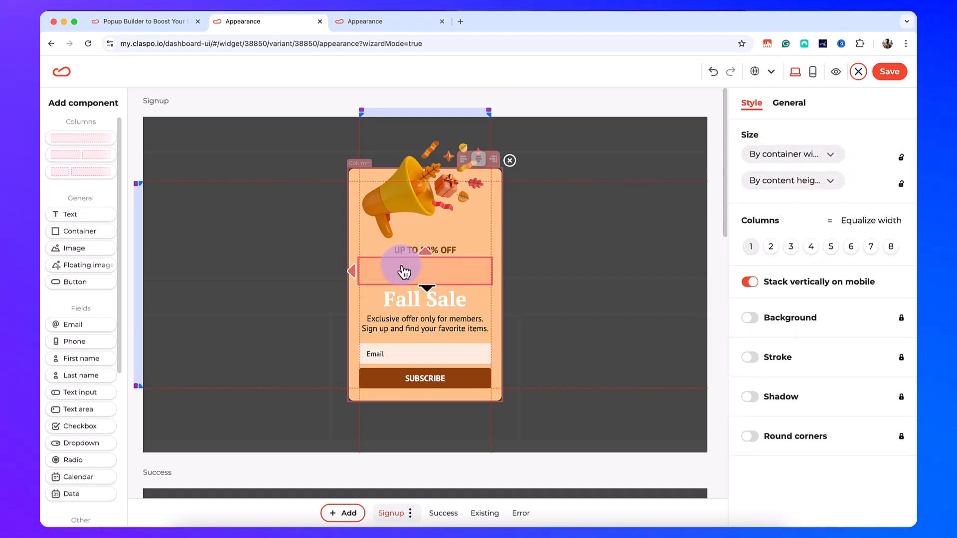
# Step: Place a text component in the new column on a white #FFFFFF background and review the column's click actions
pyautogui.moveTo(74, 217); pyautogui.dragTo(425, 275)
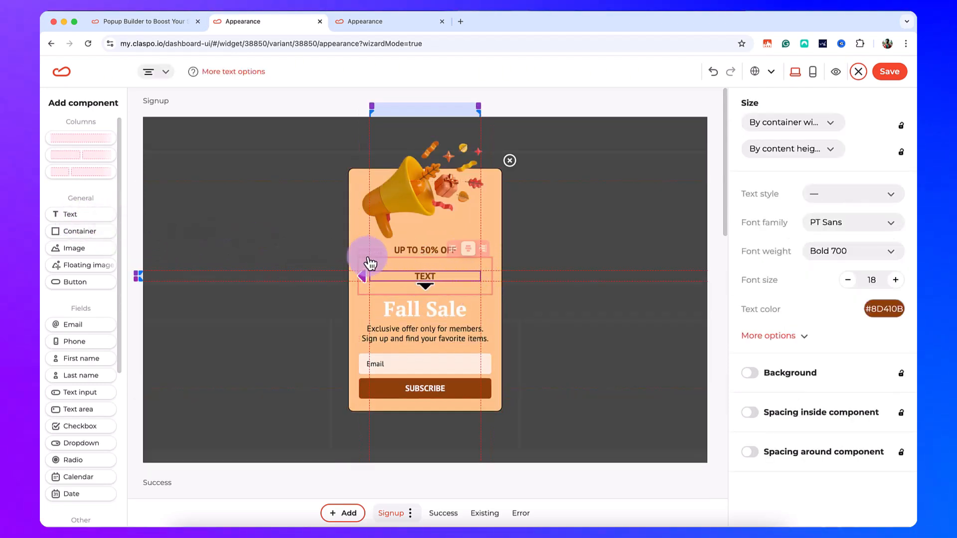
pyautogui.click(371, 260)
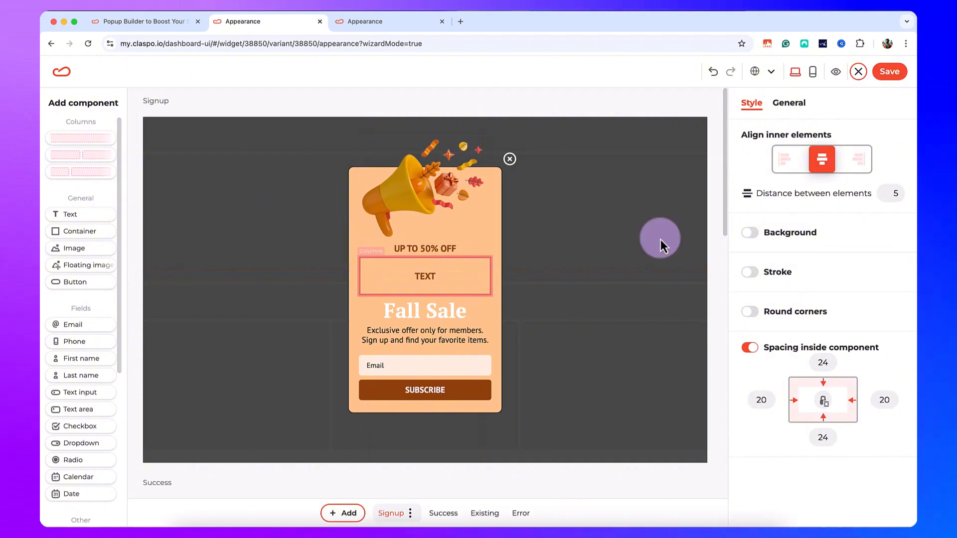
pyautogui.click(752, 233)
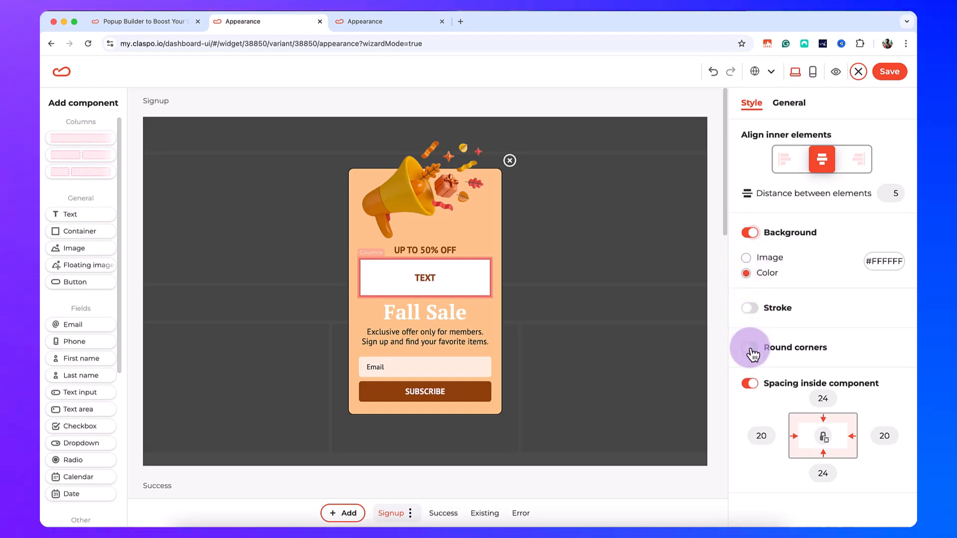
pyautogui.click(788, 103)
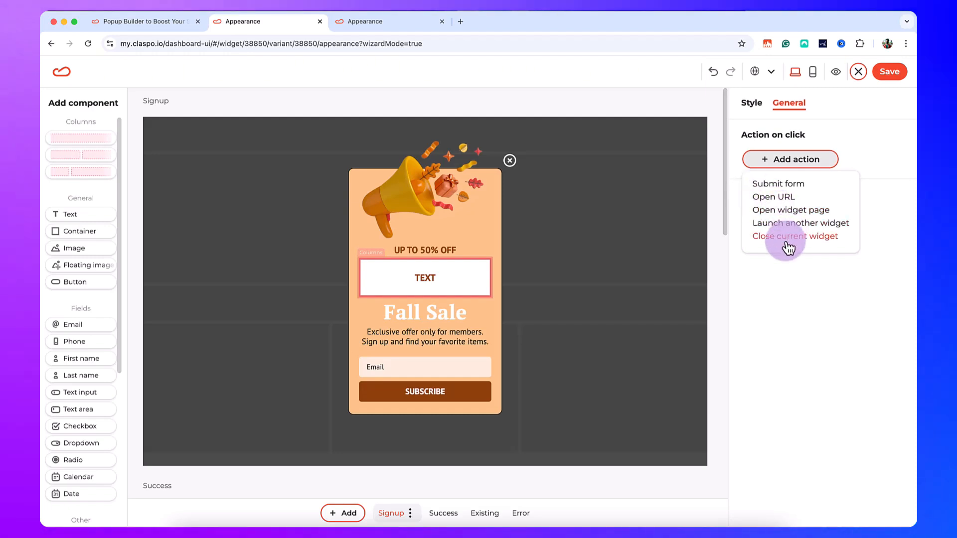
pyautogui.click(756, 107)
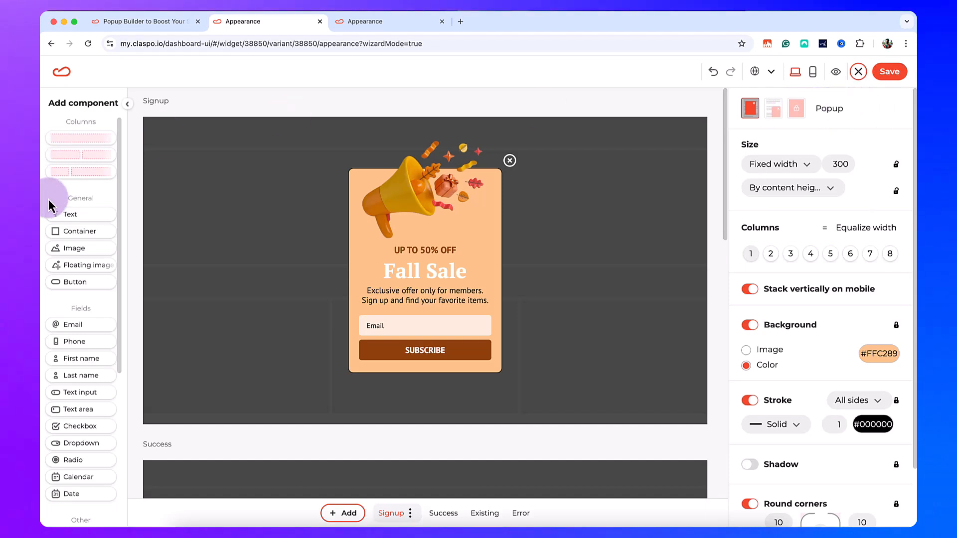
# Step: Insert a two-column block between the "UP TO 50% OFF" text and the Fall Sale heading
pyautogui.moveTo(83, 162); pyautogui.dragTo(155, 172)
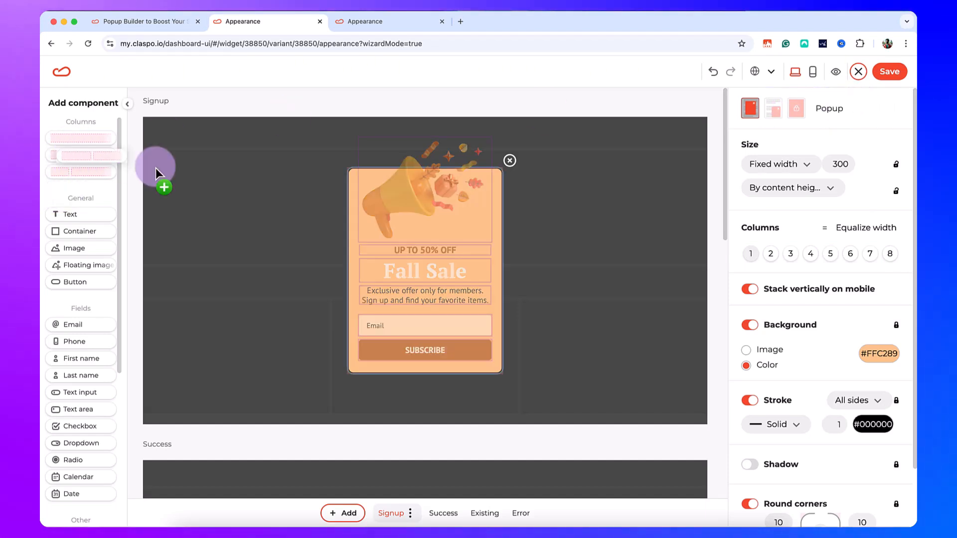
pyautogui.moveTo(393, 255); pyautogui.dragTo(402, 256)
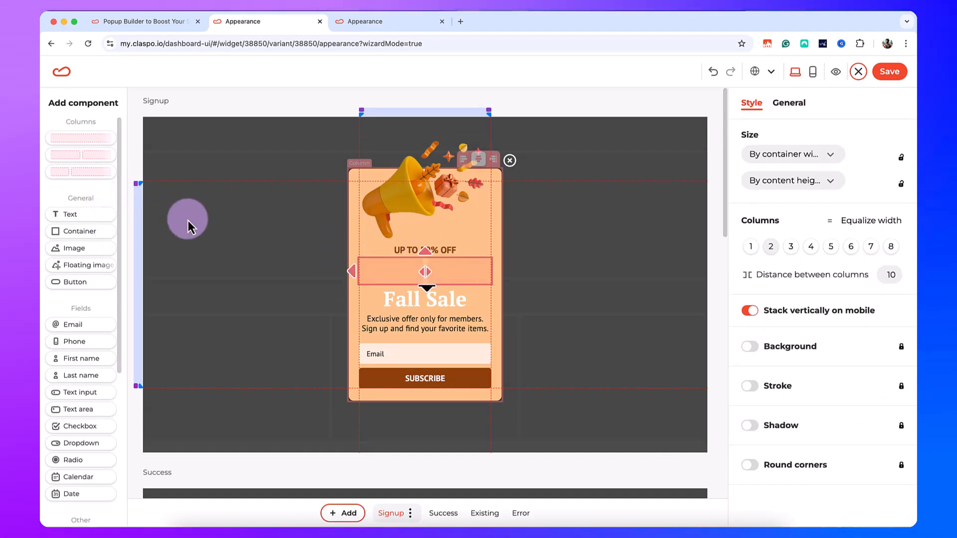
# Step: Insert another two-column block above the Fall Sale heading and narrow the left column of the upper two-column block
pyautogui.moveTo(70, 174); pyautogui.dragTo(409, 252)
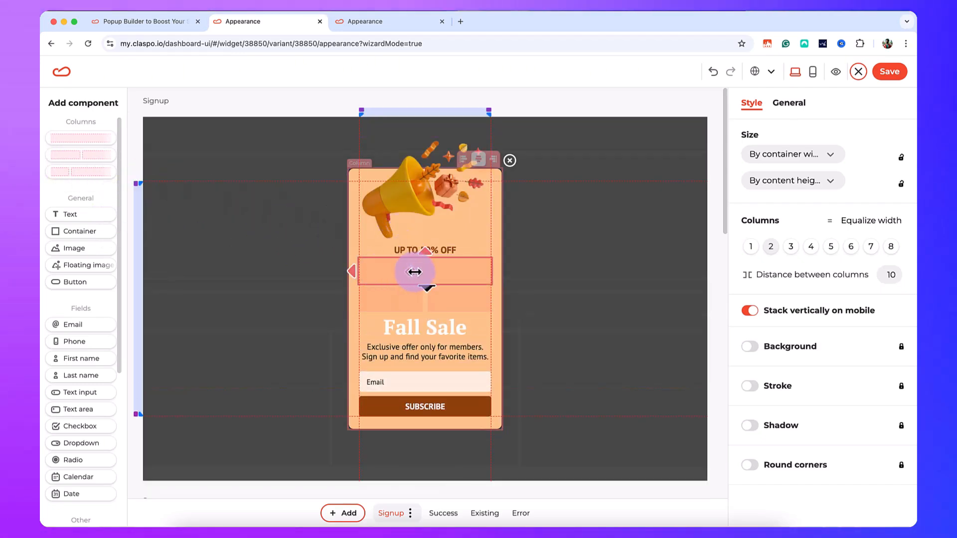
pyautogui.moveTo(460, 279); pyautogui.dragTo(406, 274)
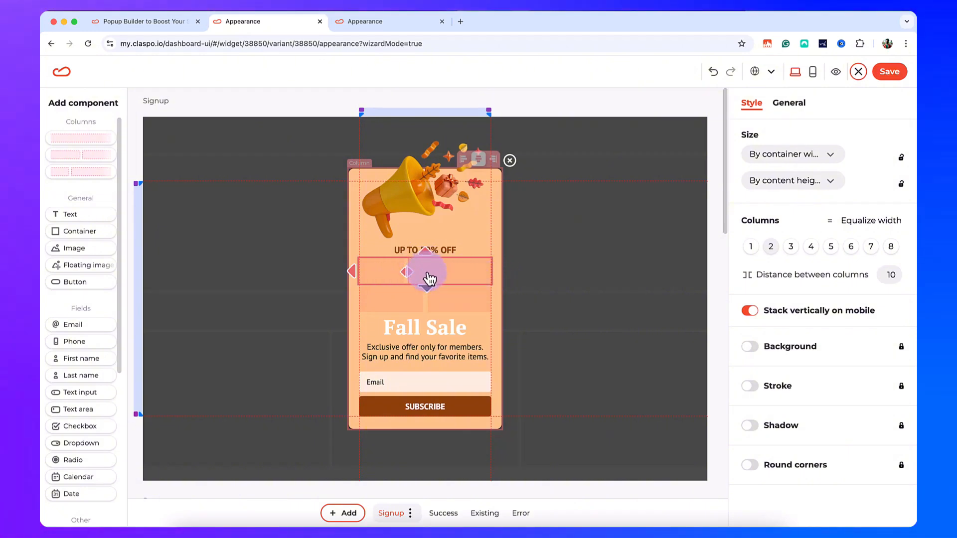
# Step: Delete both two-column blocks between the "UP TO 50% OFF" text and the Fall Sale heading
pyautogui.press('Delete')
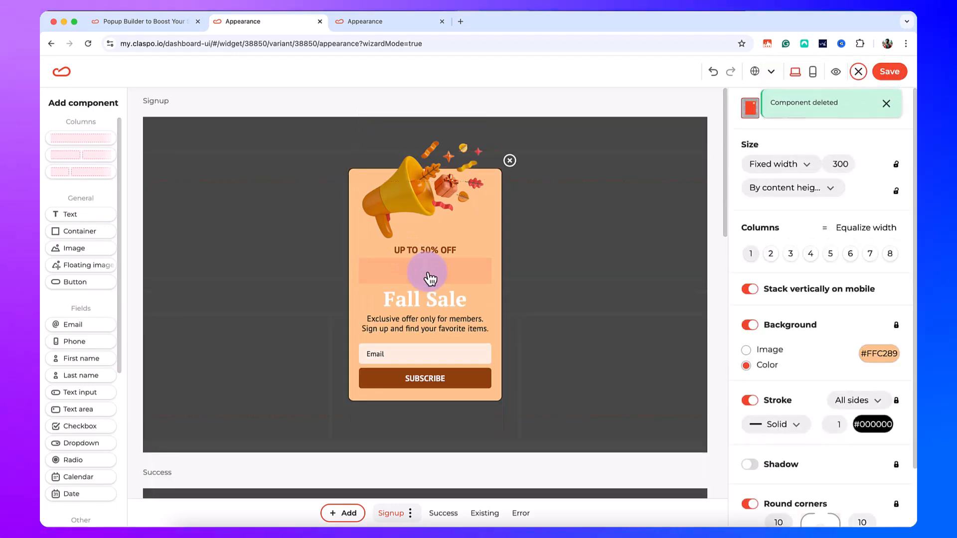
pyautogui.click(370, 258)
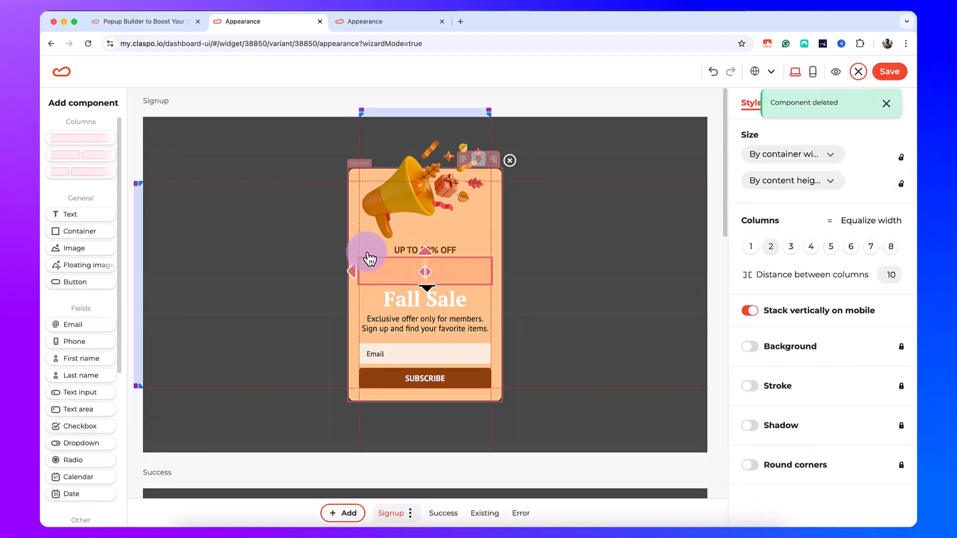
pyautogui.press('Delete')
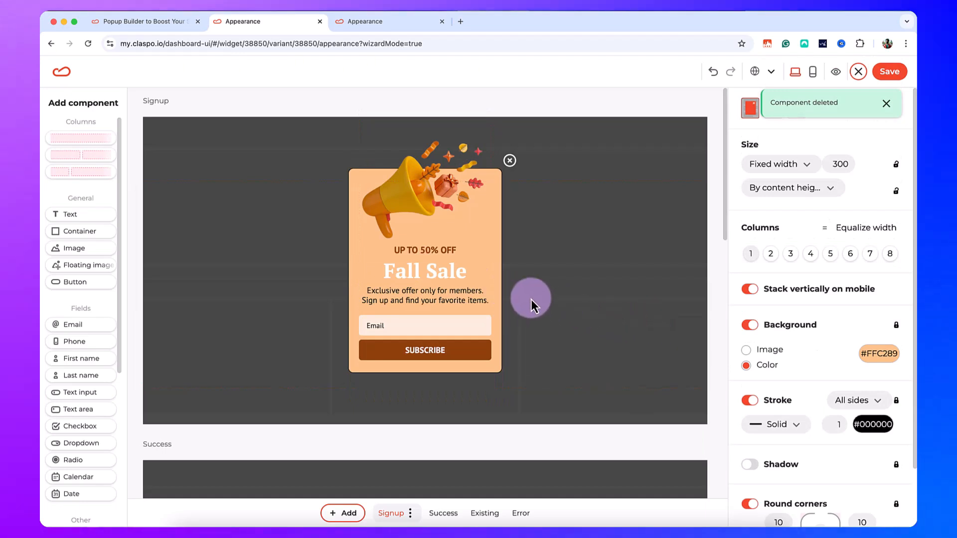
# Step: Set the font family of the "UP TO 50% OFF" text to Inter
pyautogui.click(430, 255)
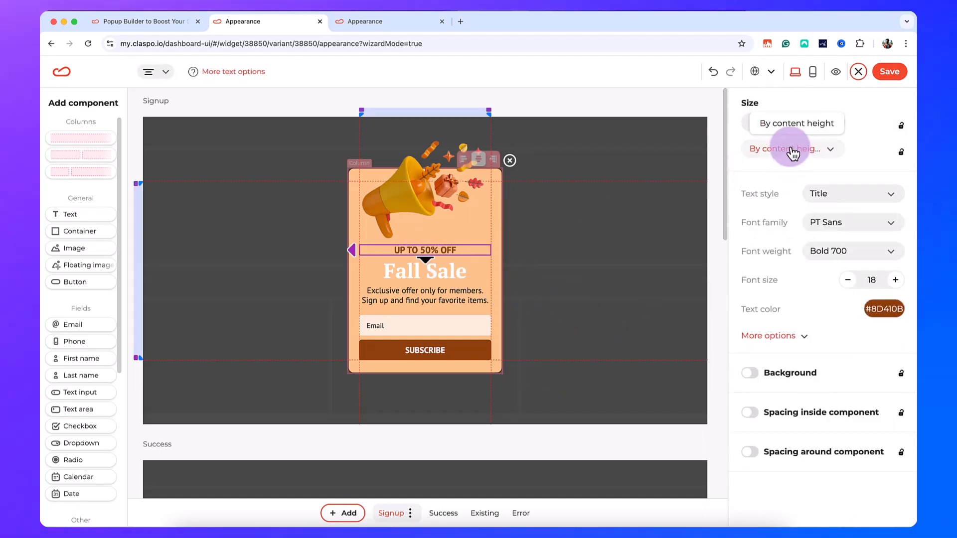
pyautogui.click(839, 202)
pyautogui.click(846, 203)
pyautogui.click(846, 227)
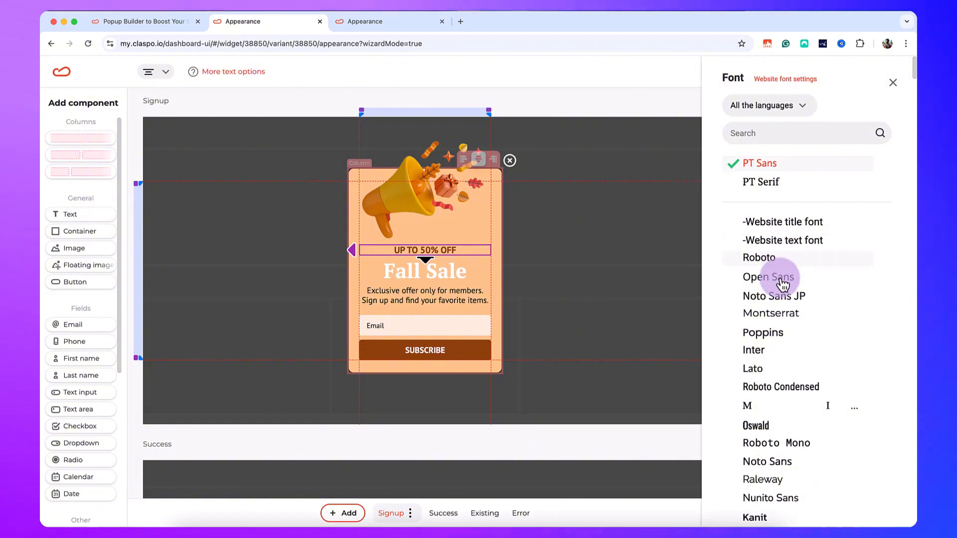
pyautogui.scroll(-2, 793, 368)
pyautogui.click(773, 274)
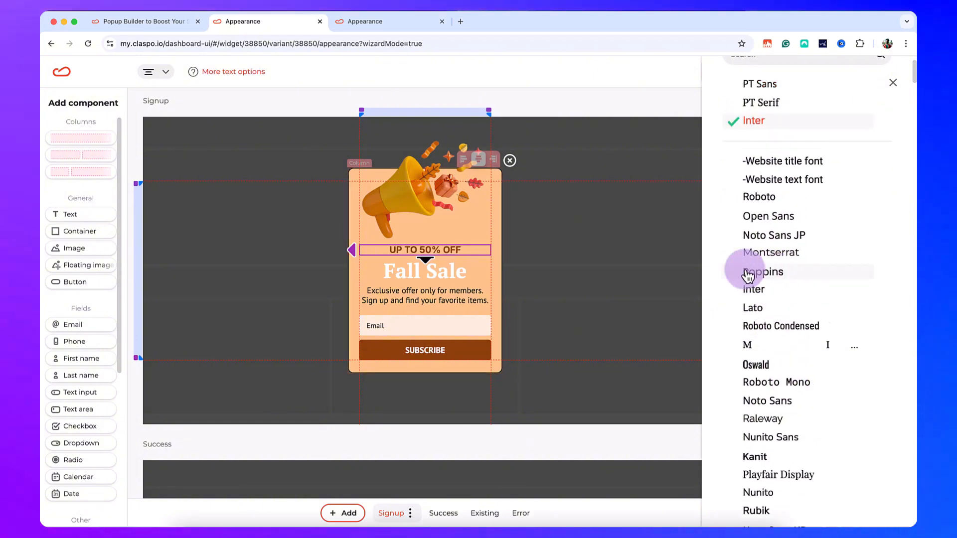
# Step: Set the font family of the Fall Sale heading to Inter
pyautogui.click(447, 283)
pyautogui.click(440, 274)
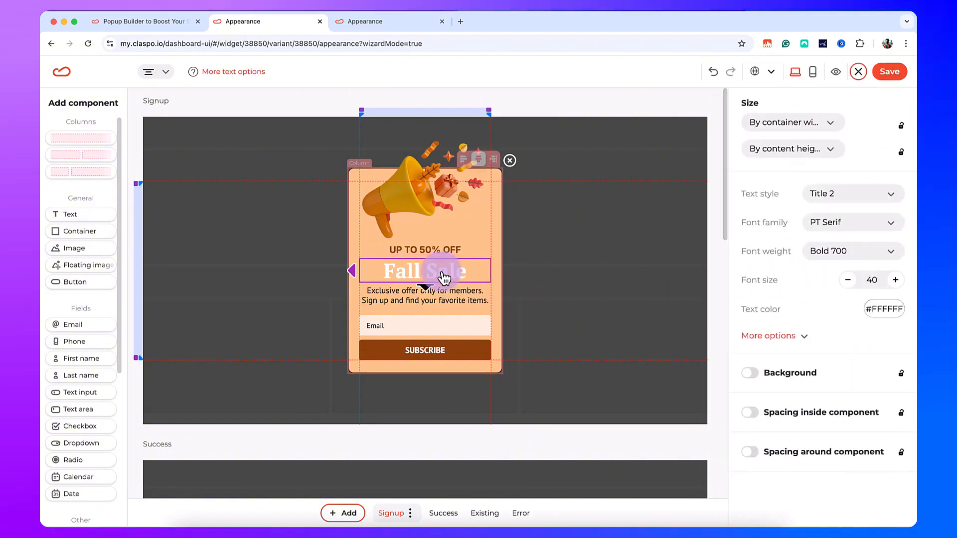
pyautogui.click(869, 226)
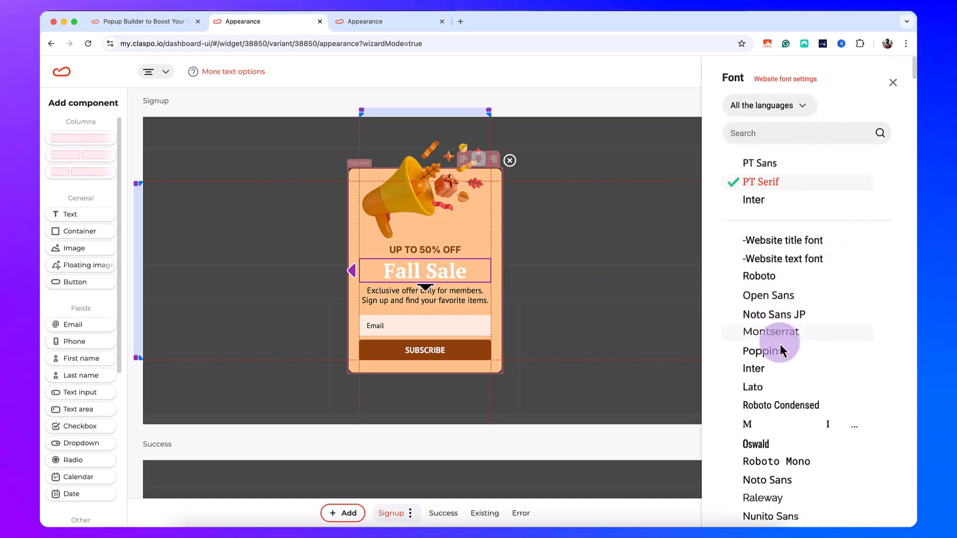
pyautogui.click(780, 372)
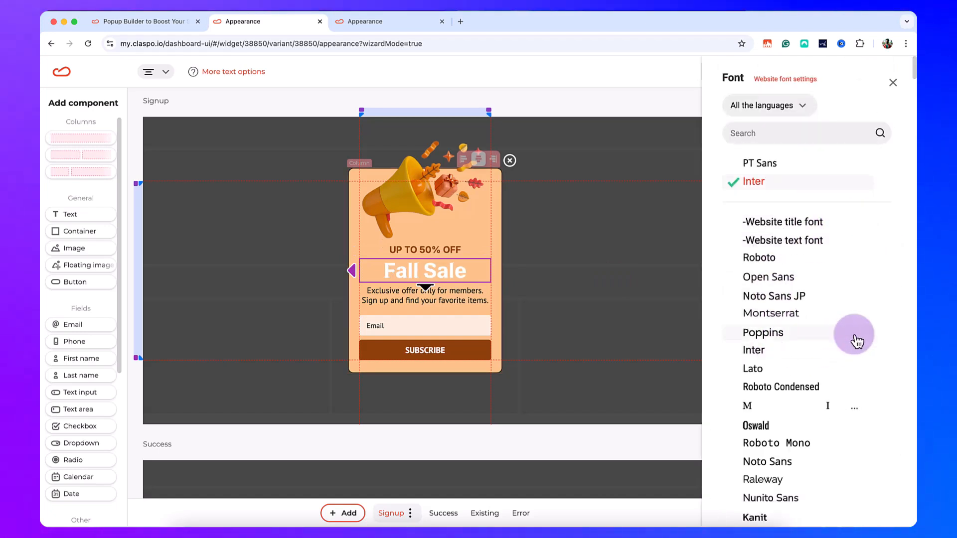
# Step: Set the "Exclusive offer only for members" description text to the Inter font at size 14
pyautogui.click(476, 301)
pyautogui.click(866, 229)
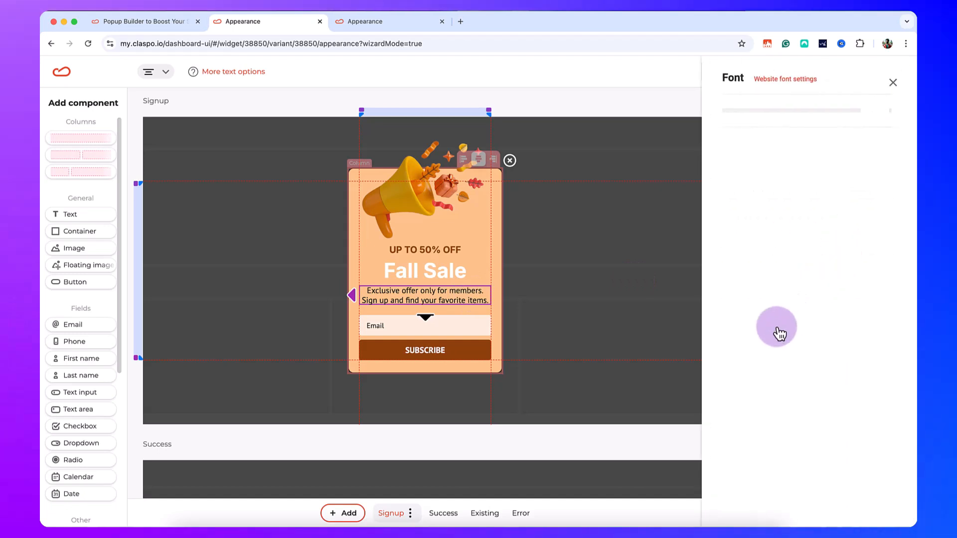
pyautogui.click(776, 351)
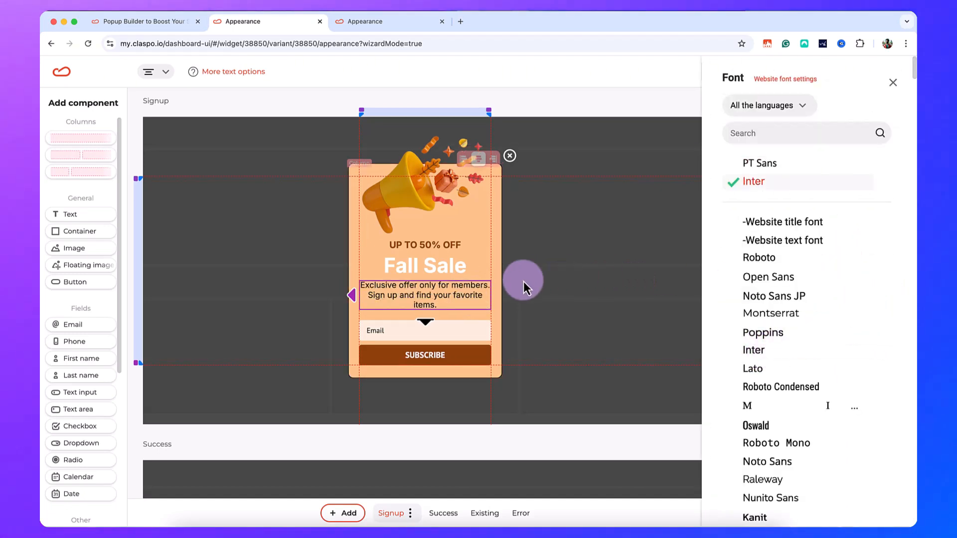
pyautogui.click(892, 95)
pyautogui.click(837, 292)
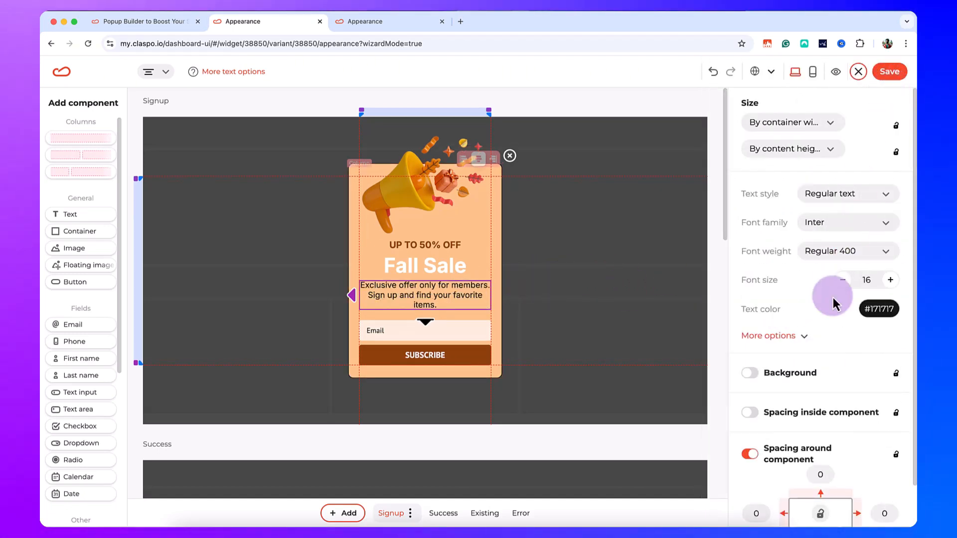
pyautogui.click(842, 283)
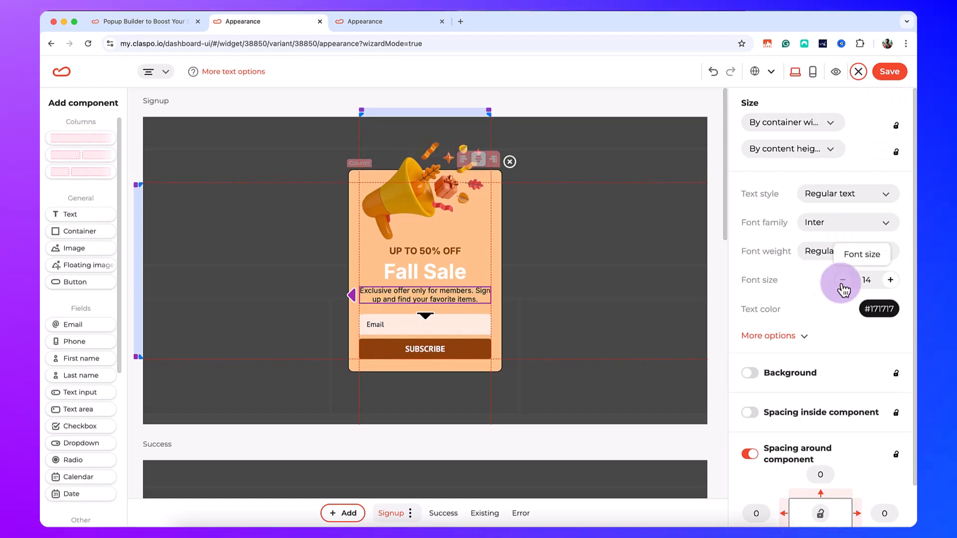
pyautogui.click(891, 282)
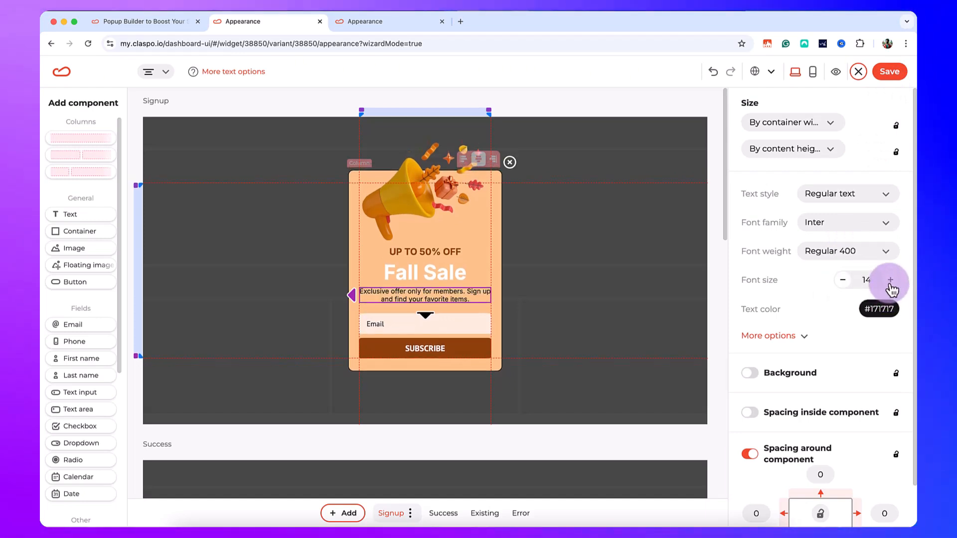
# Step: Change the description text's color to dark olive #515039 and select the Fall Sale heading
pyautogui.click(879, 309)
pyautogui.click(809, 352)
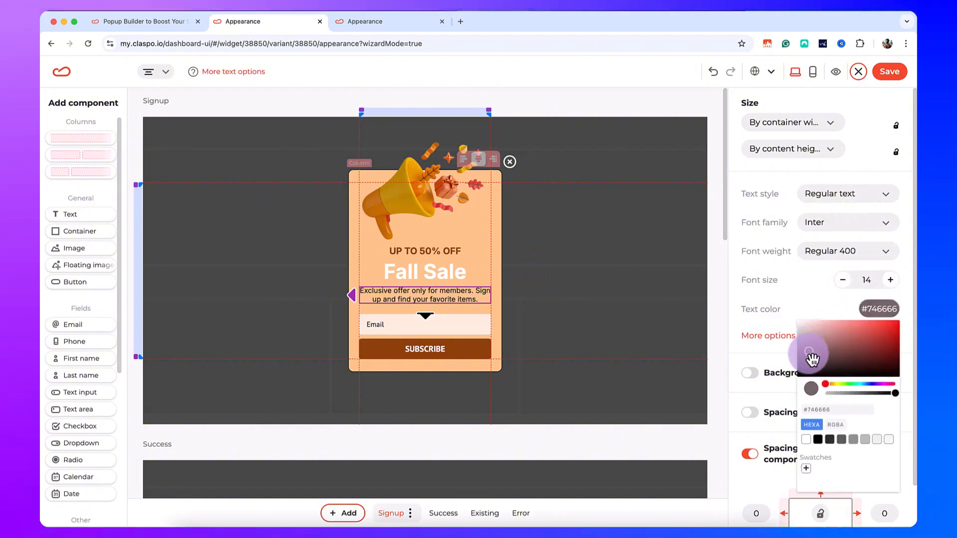
pyautogui.moveTo(825, 384); pyautogui.dragTo(856, 390)
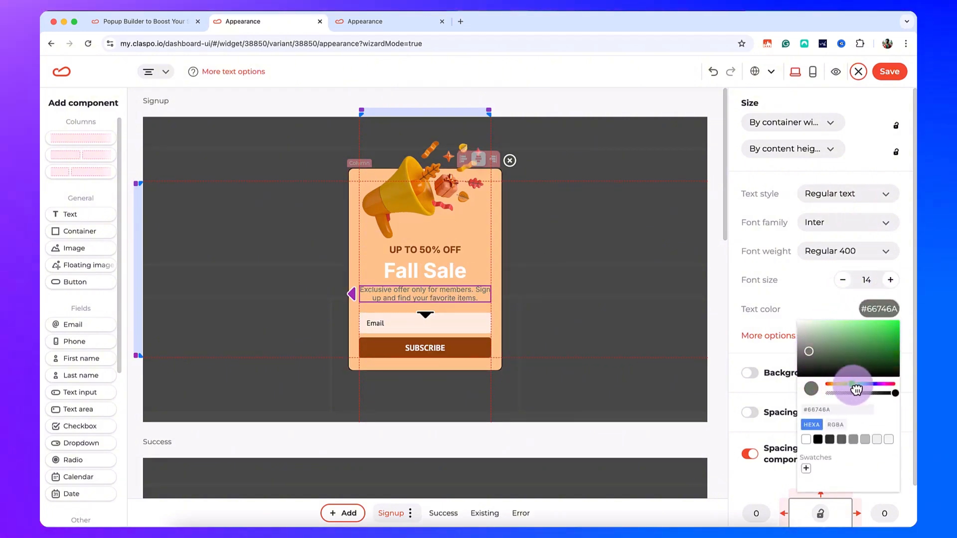
pyautogui.moveTo(844, 344); pyautogui.dragTo(833, 363)
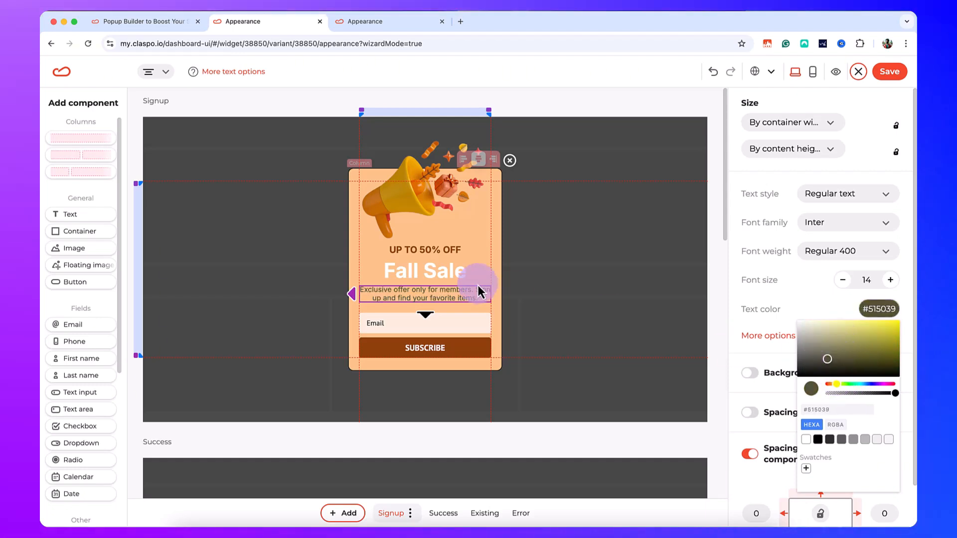
pyautogui.click(424, 275)
pyautogui.click(887, 278)
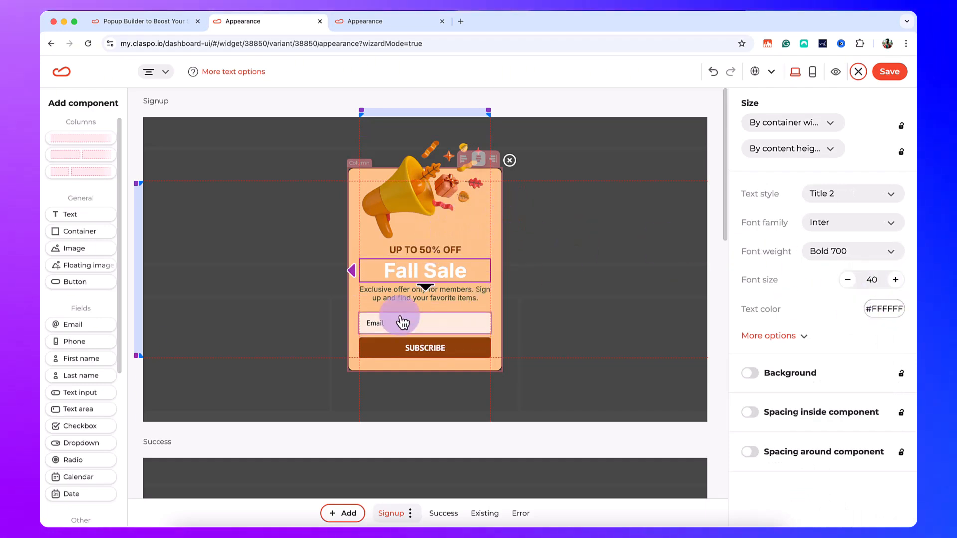
# Step: Try hiding the megaphone image on desktop, check the mobile and desktop views, and display the image on desktop again
pyautogui.click(411, 191)
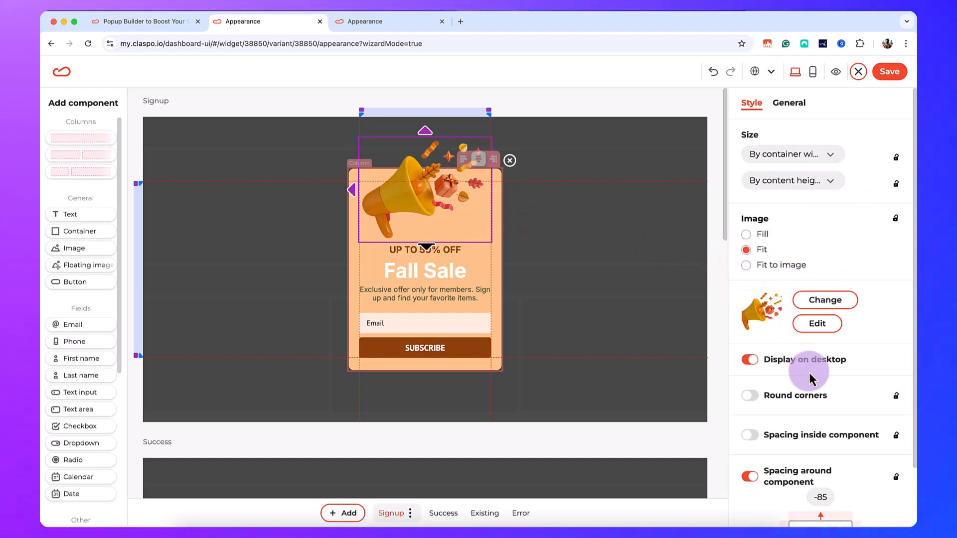
pyautogui.click(749, 361)
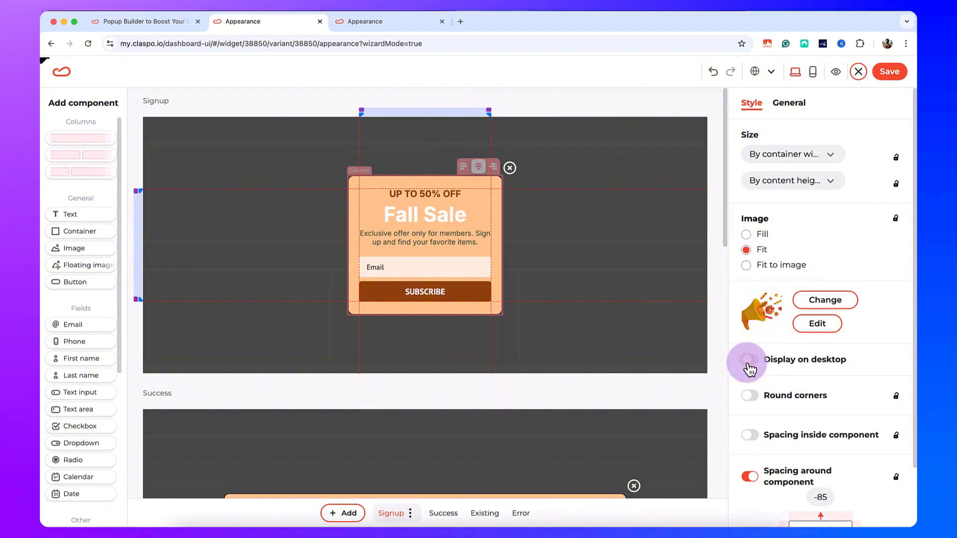
pyautogui.click(813, 72)
pyautogui.click(796, 73)
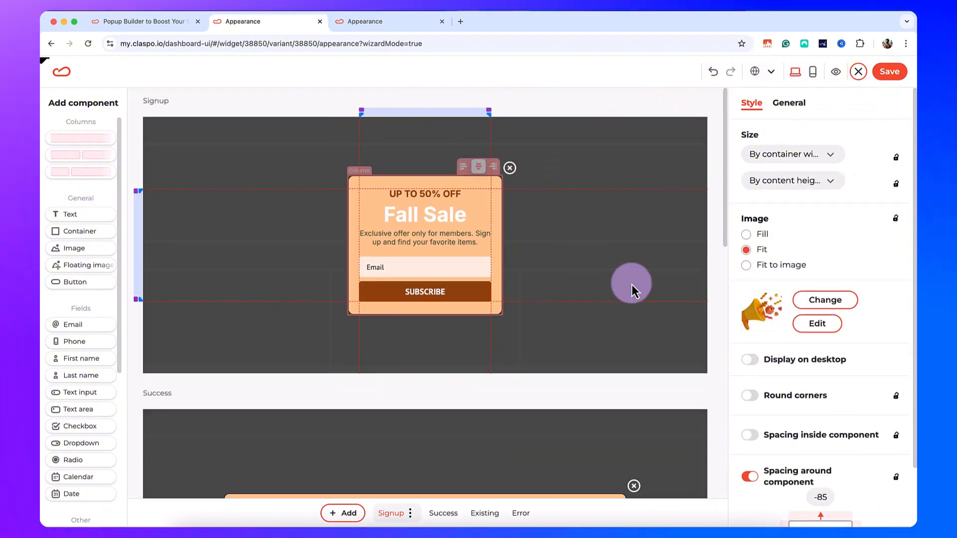
pyautogui.click(750, 360)
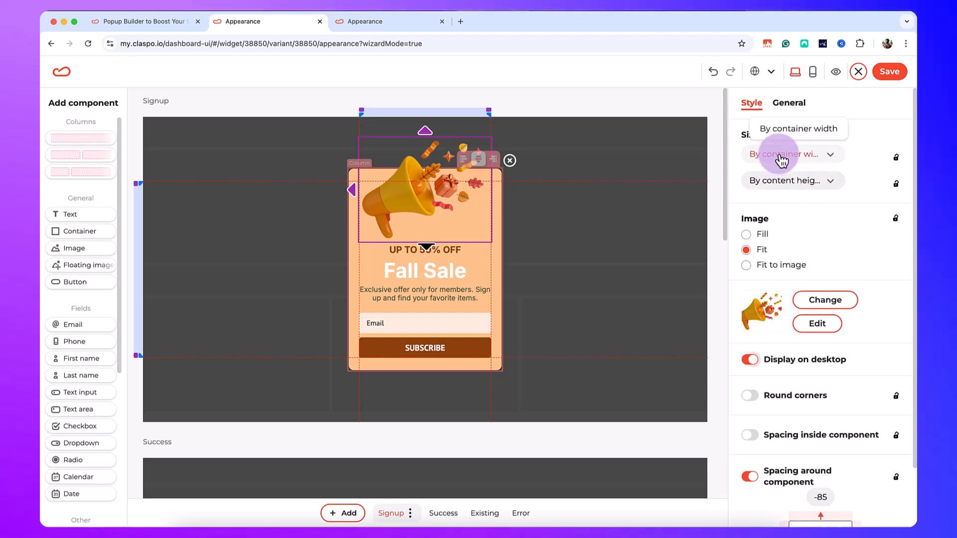
# Step: Review the megaphone image's click action settings and return to its style settings
pyautogui.click(787, 102)
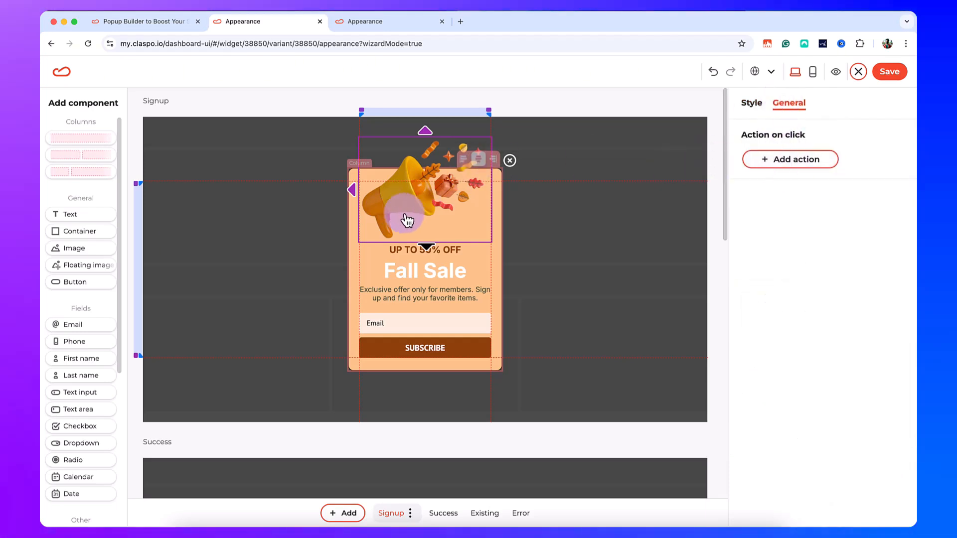
pyautogui.click(751, 104)
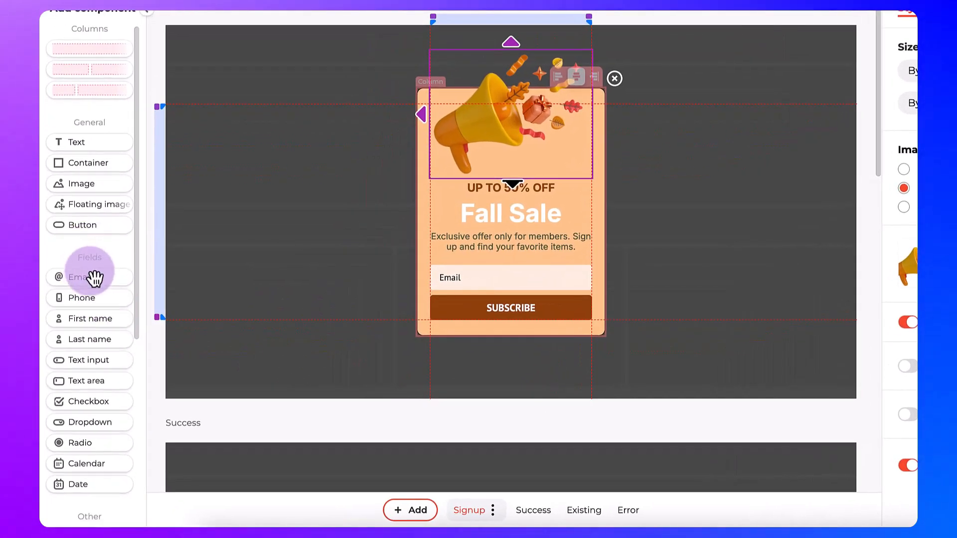
# Step: Add a First name field and a Last name field above the Email field on the Signup page
pyautogui.scroll(-3, 92, 273)
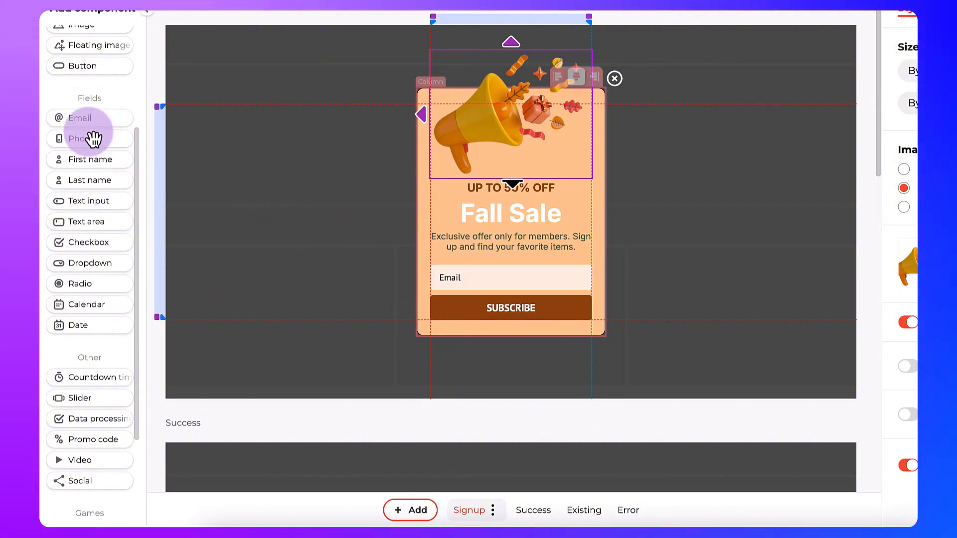
pyautogui.moveTo(94, 139); pyautogui.dragTo(507, 268)
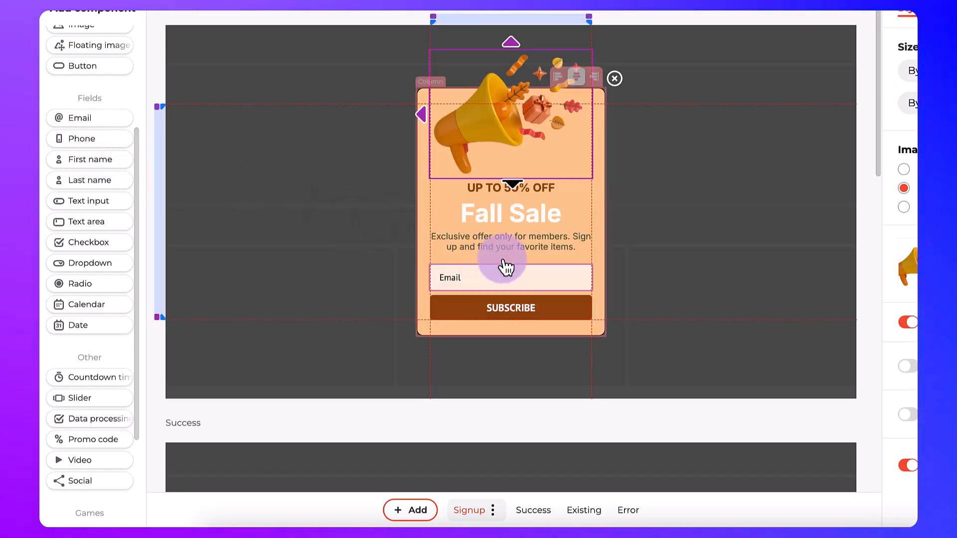
pyautogui.moveTo(90, 183); pyautogui.dragTo(515, 299)
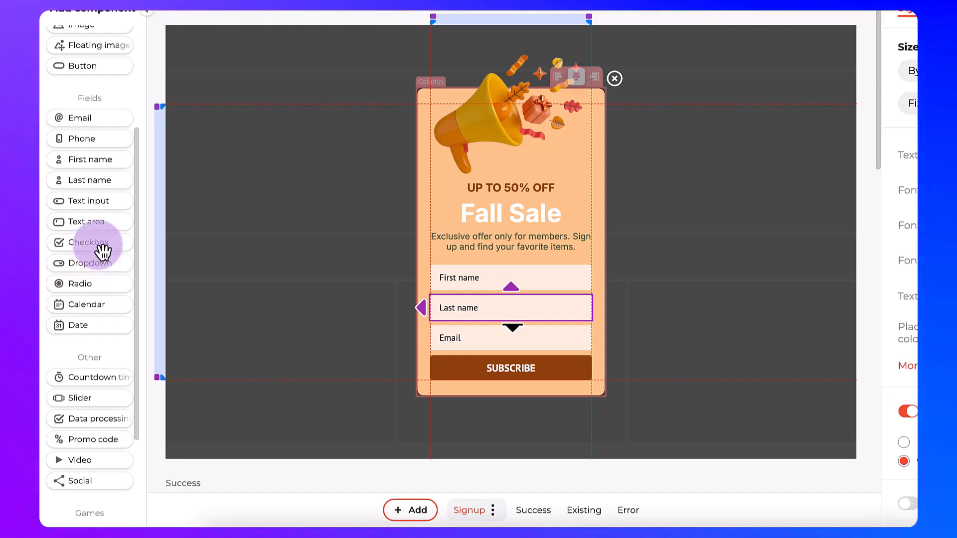
# Step: Look through the available field, other and game components and add a Gift box game between the Email field and the Subscribe button
pyautogui.click(100, 244)
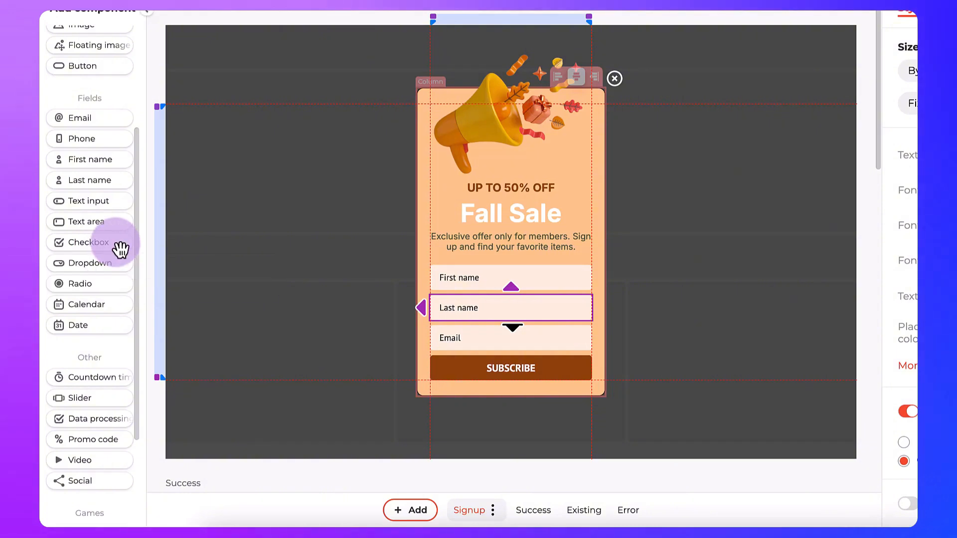
pyautogui.moveTo(136, 239); pyautogui.dragTo(133, 222)
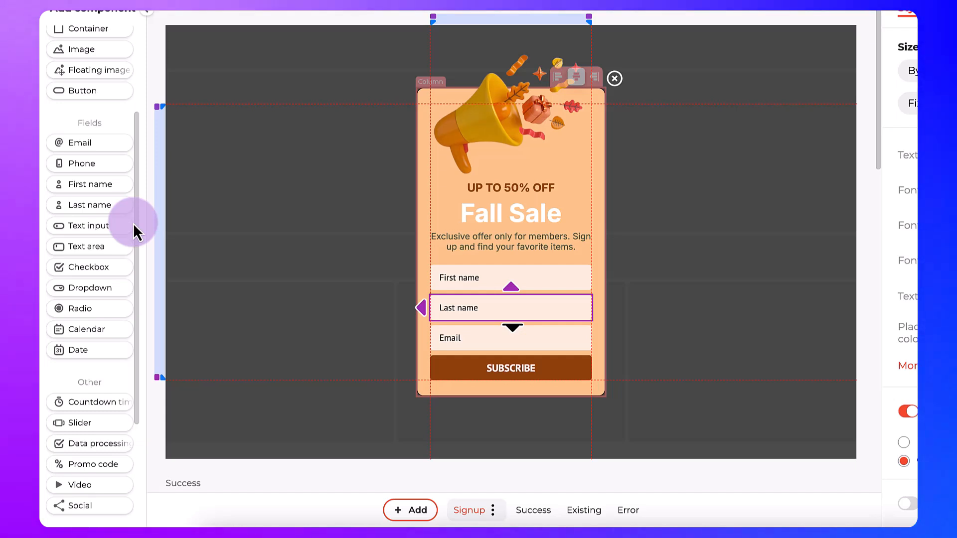
pyautogui.moveTo(88, 228); pyautogui.dragTo(109, 238)
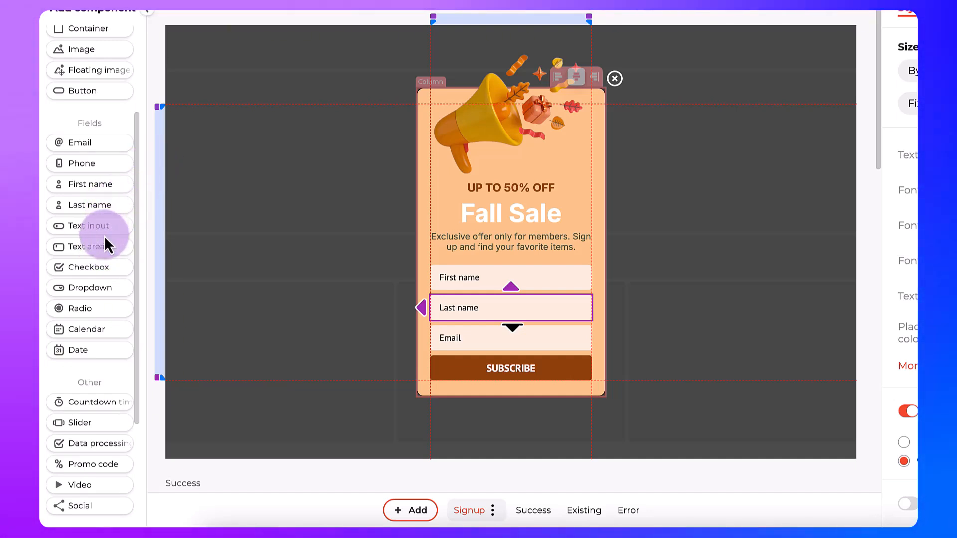
pyautogui.scroll(-3, 133, 234)
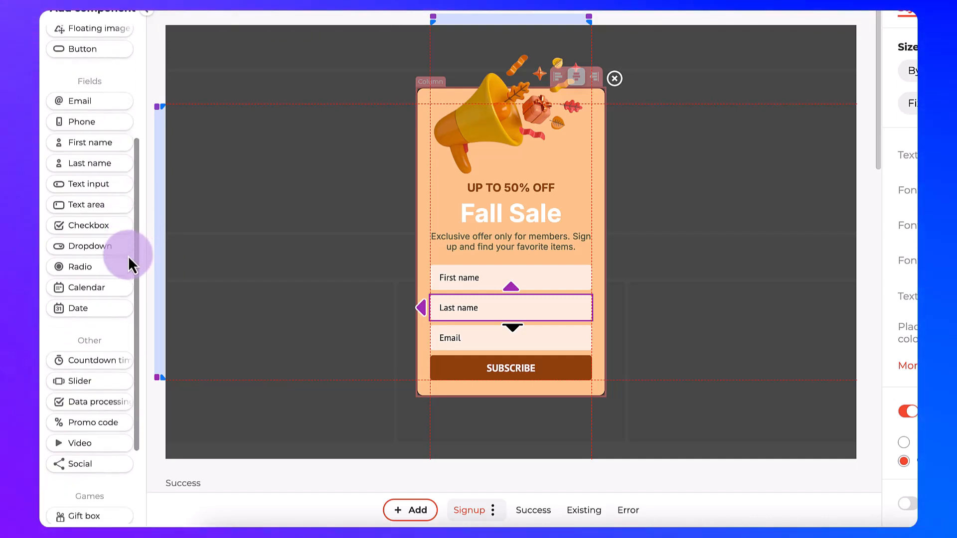
pyautogui.scroll(-2, 99, 280)
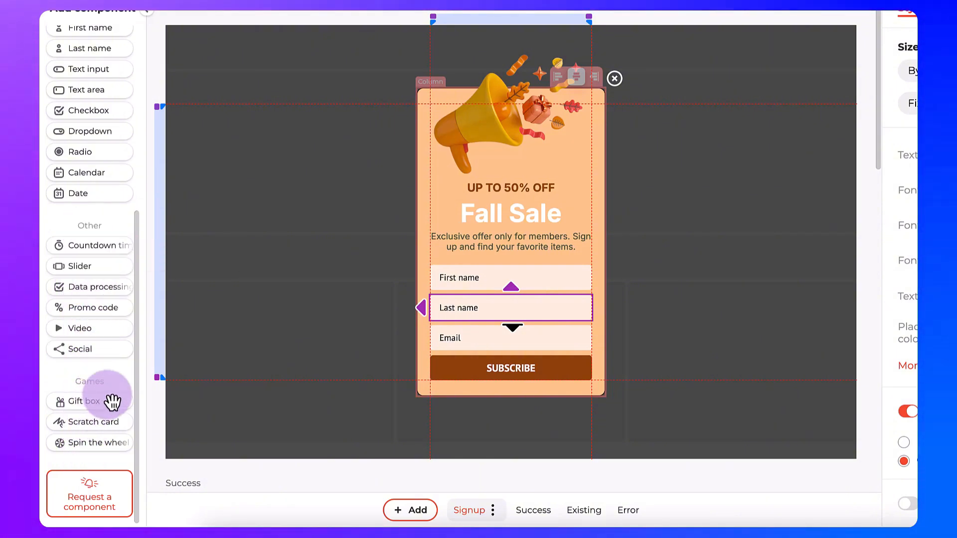
pyautogui.moveTo(106, 409); pyautogui.dragTo(561, 339)
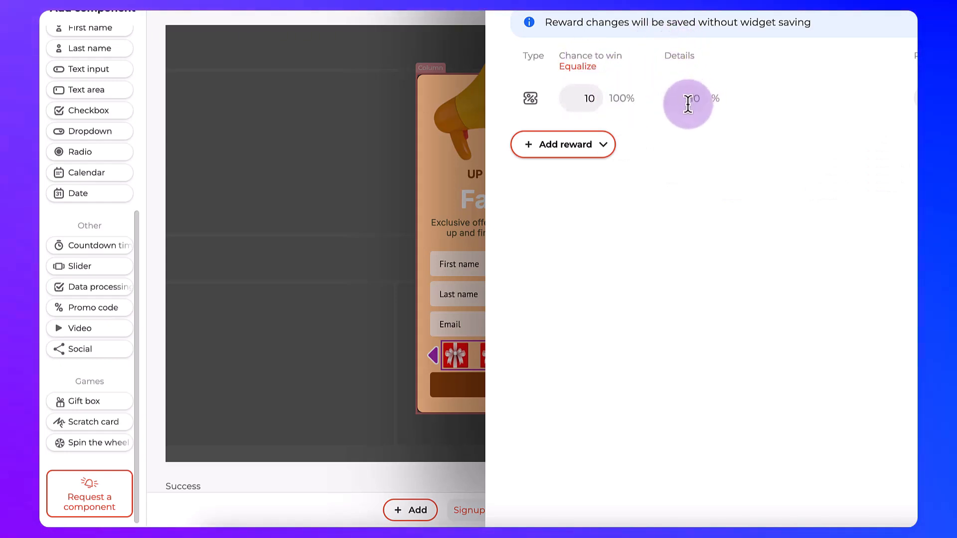
# Step: Add two more percentage discount rewards to the Gift box game and close its rewards settings
pyautogui.click(582, 151)
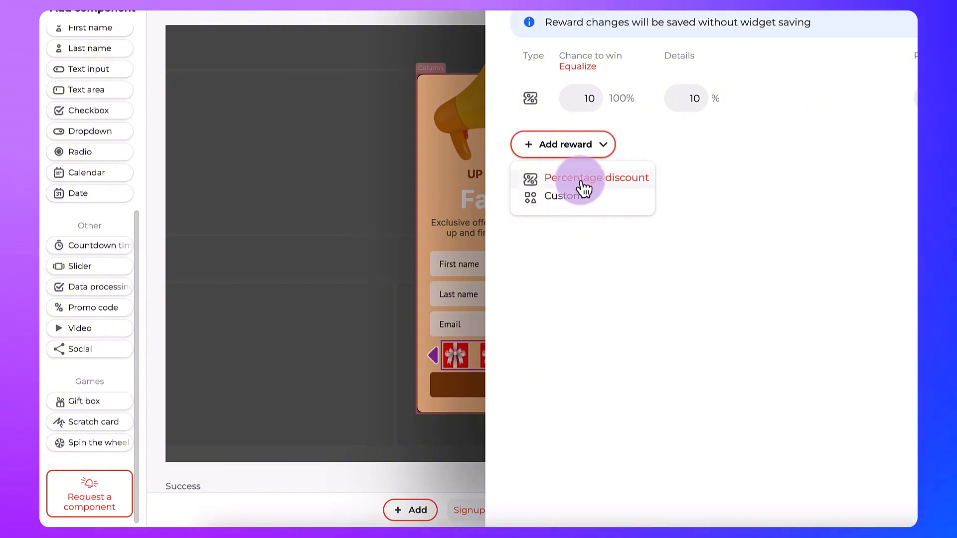
pyautogui.click(580, 178)
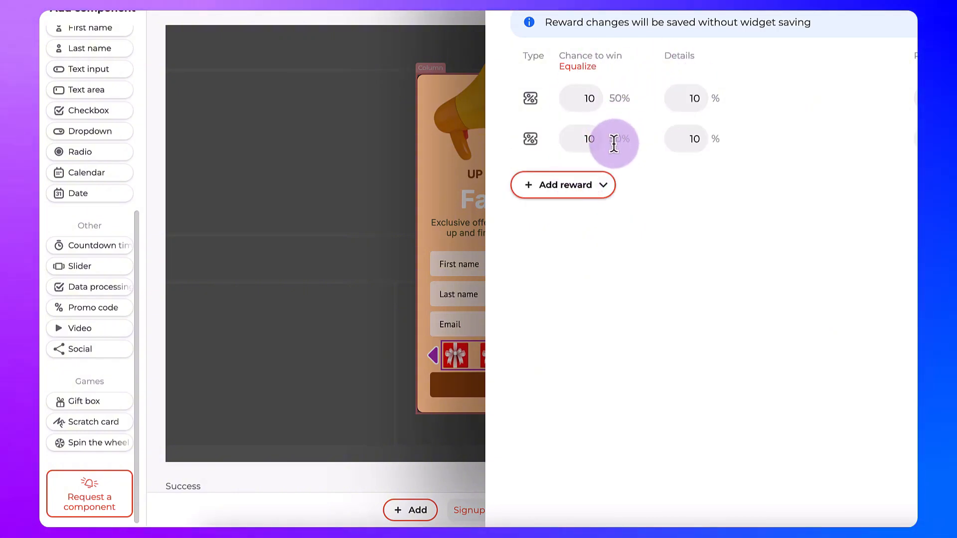
pyautogui.click(607, 184)
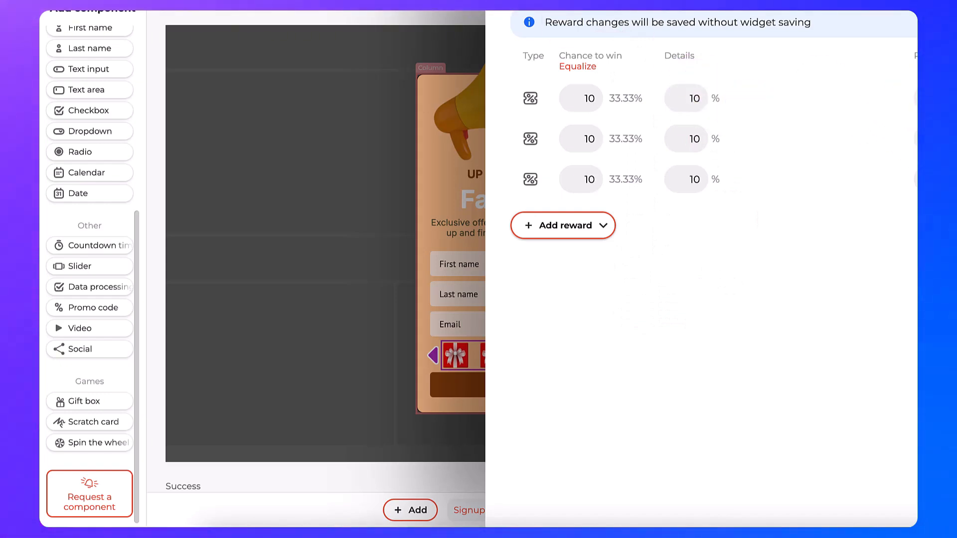
pyautogui.click(567, 4)
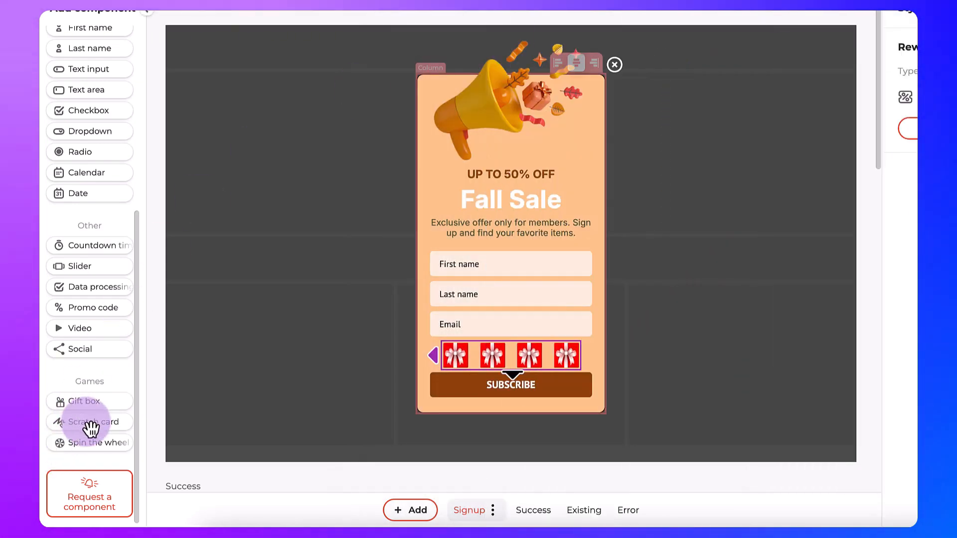
# Step: Add a Scratch card game below the Email field and give it a custom reward with the details cleared
pyautogui.moveTo(87, 423); pyautogui.dragTo(493, 343)
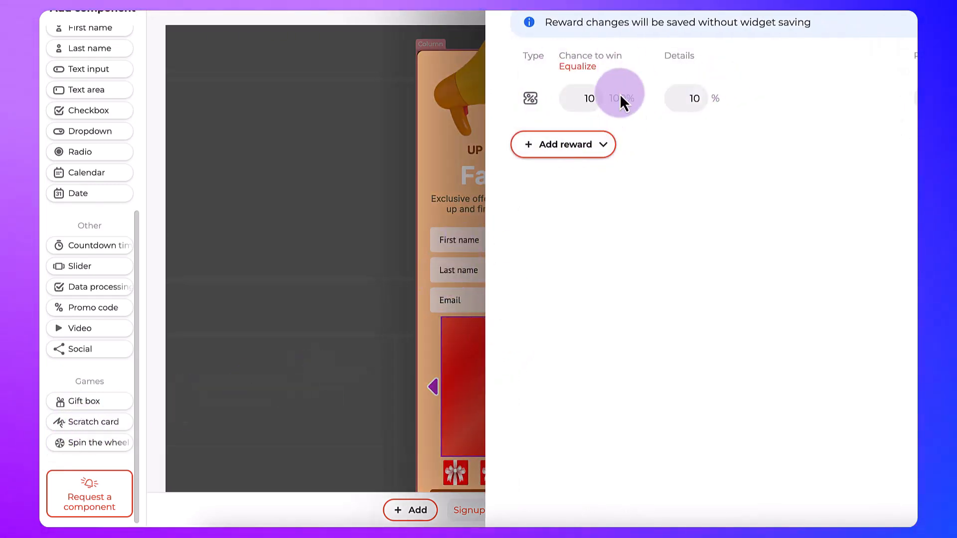
pyautogui.click(589, 159)
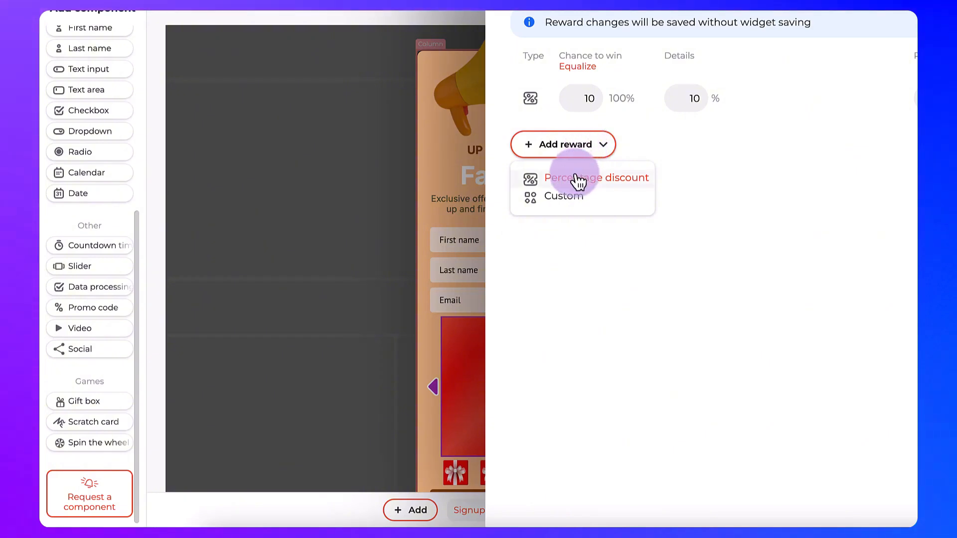
pyautogui.click(573, 199)
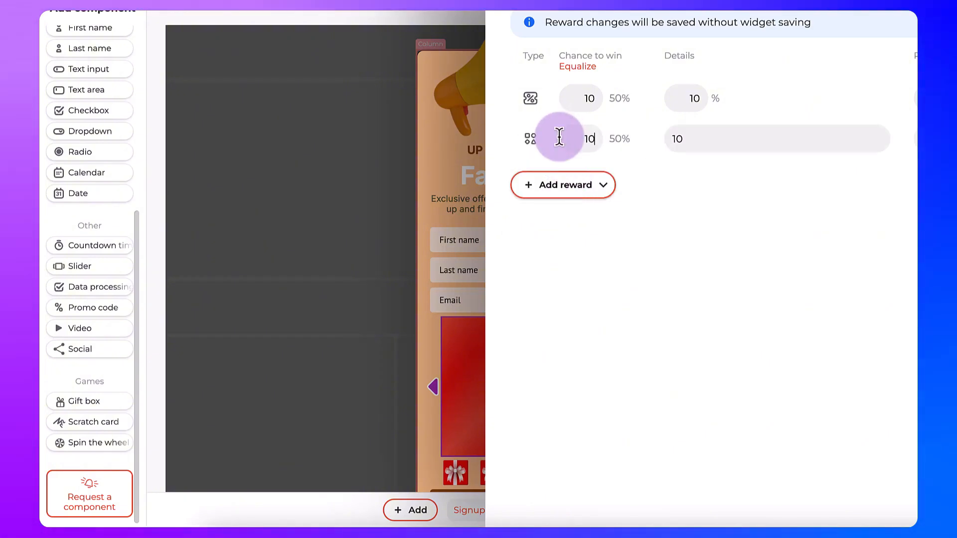
pyautogui.moveTo(734, 137); pyautogui.dragTo(647, 138)
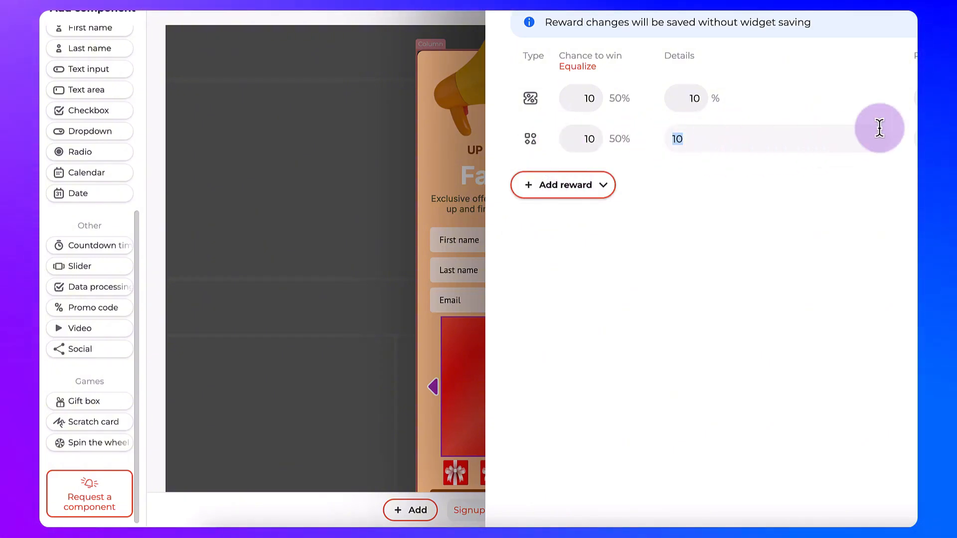
pyautogui.press('BackSpace')
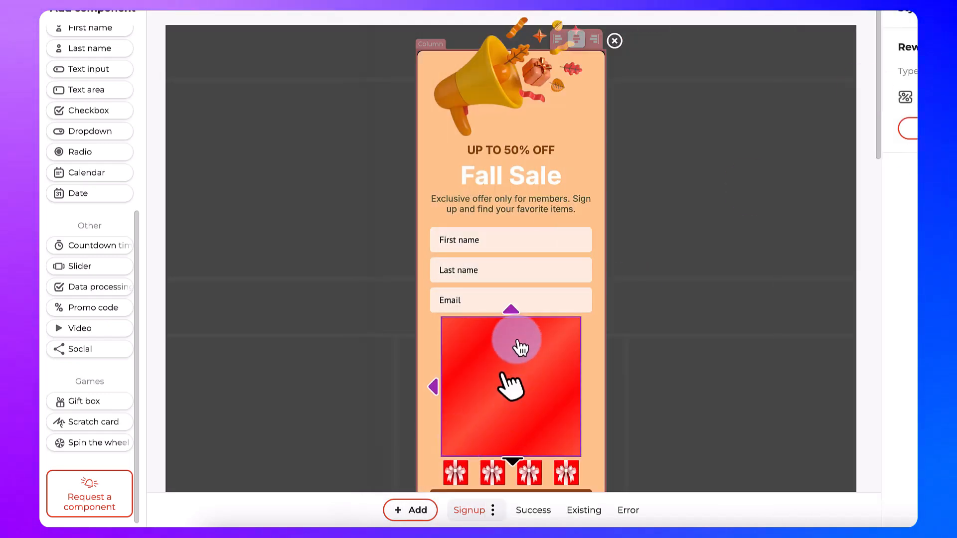
# Step: Add a Spin the wheel game between the Email field and the Scratch card, keeping its default reward
pyautogui.moveTo(86, 454); pyautogui.dragTo(474, 321)
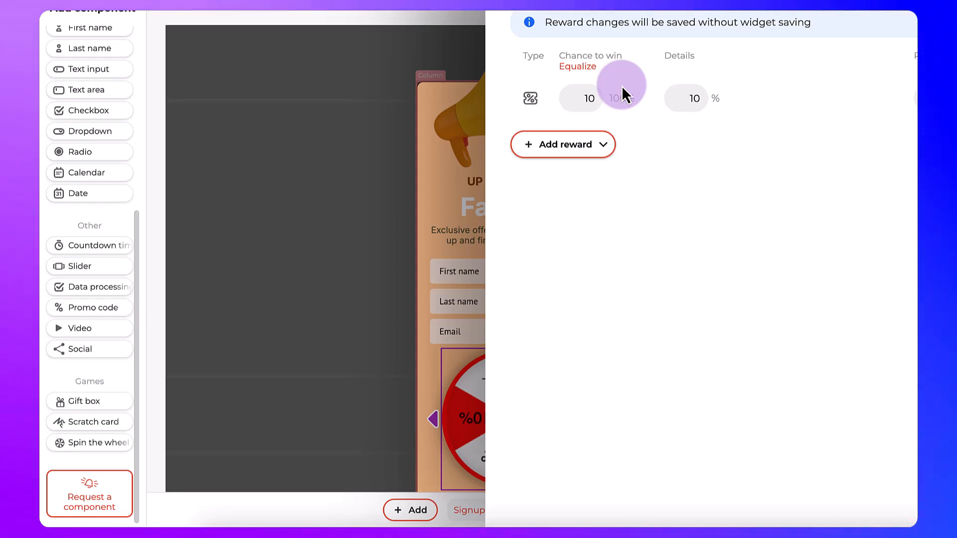
pyautogui.press('Escape')
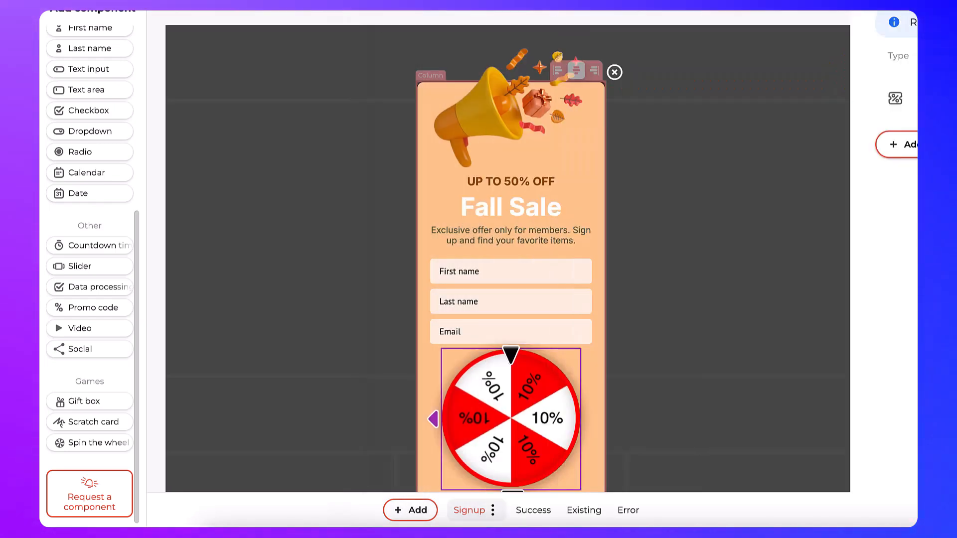
# Step: Delete the Spin the wheel, Scratch card and Gift box games from the Signup page
pyautogui.scroll(-4, 494, 415)
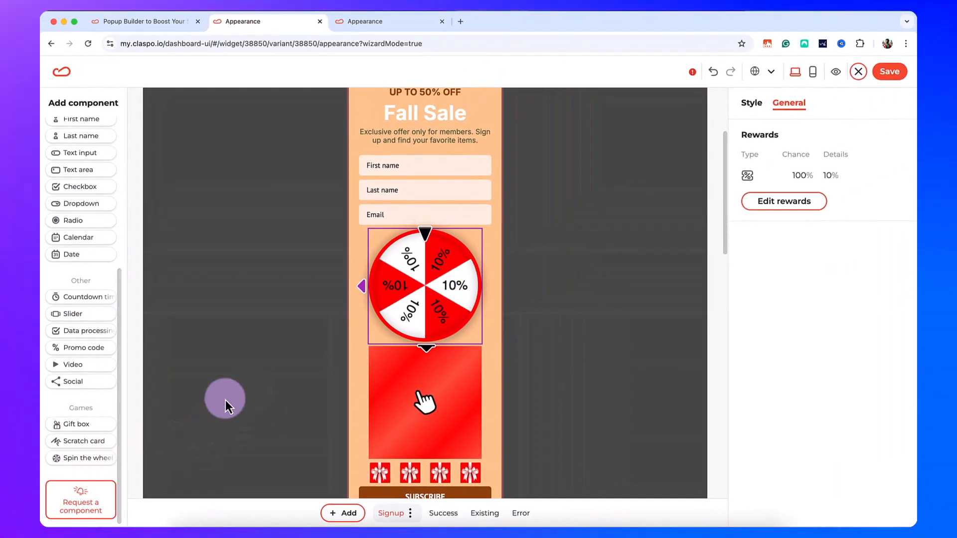
pyautogui.rightClick(426, 286)
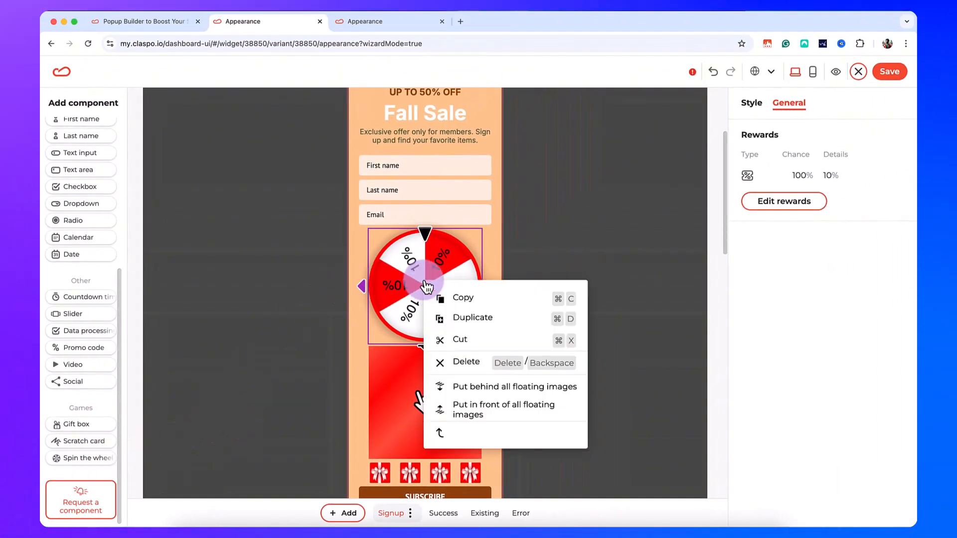
pyautogui.click(467, 363)
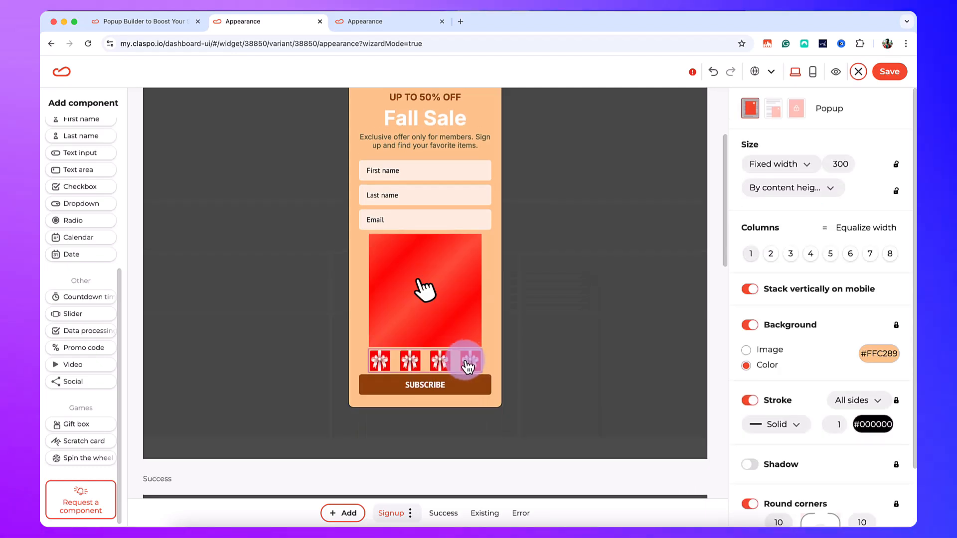
pyautogui.click(442, 303)
pyautogui.press('Delete')
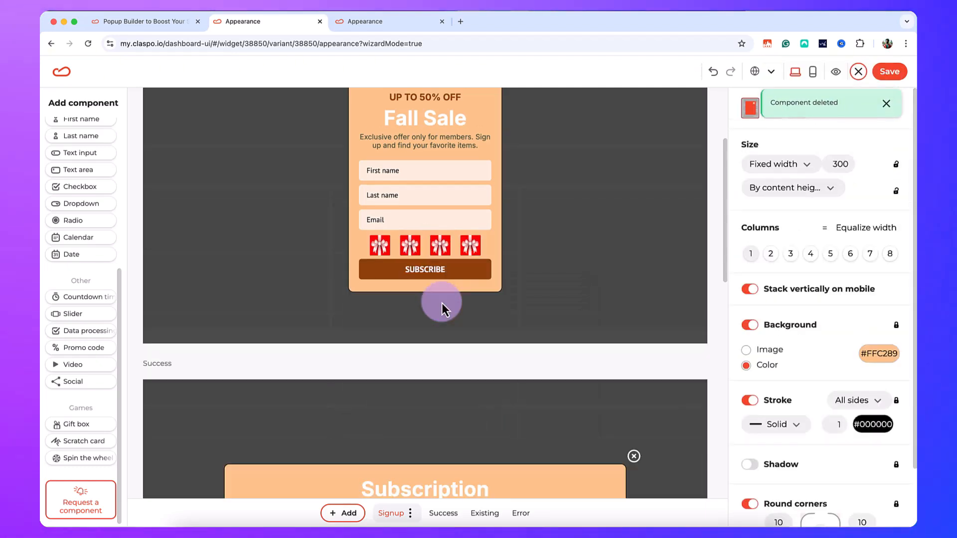
pyautogui.click(441, 248)
pyautogui.press('Delete')
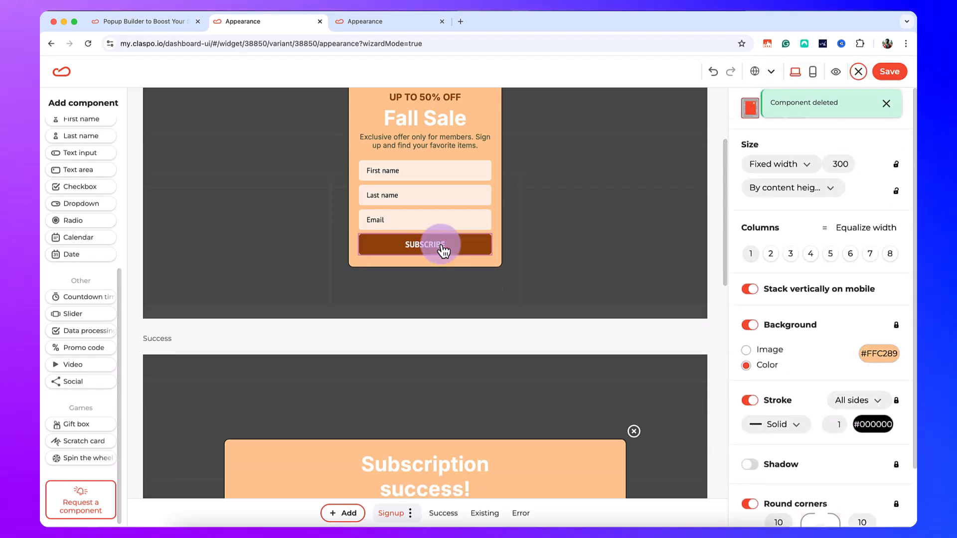
# Step: Review the First name field's style, placeholder and validation settings and the Email field's style settings
pyautogui.scroll(3, 442, 248)
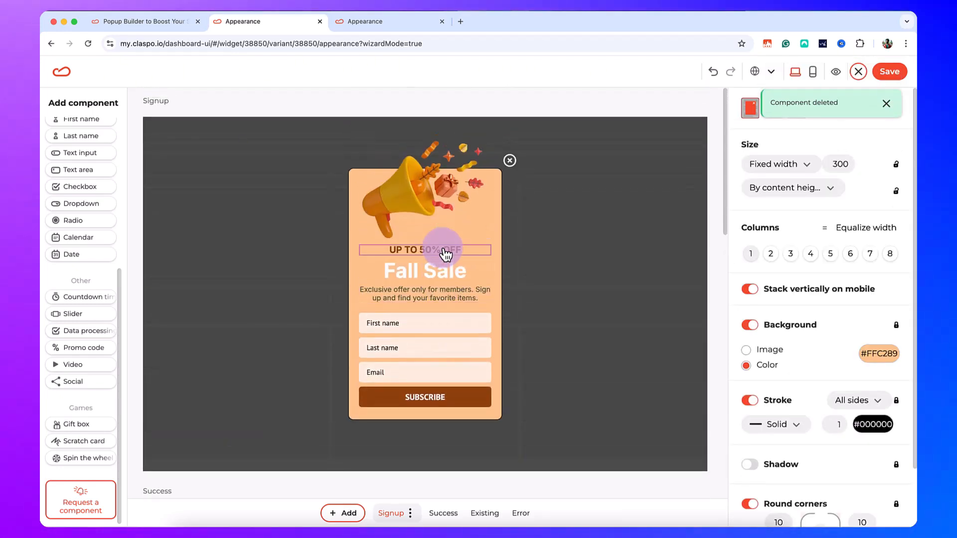
pyautogui.click(428, 321)
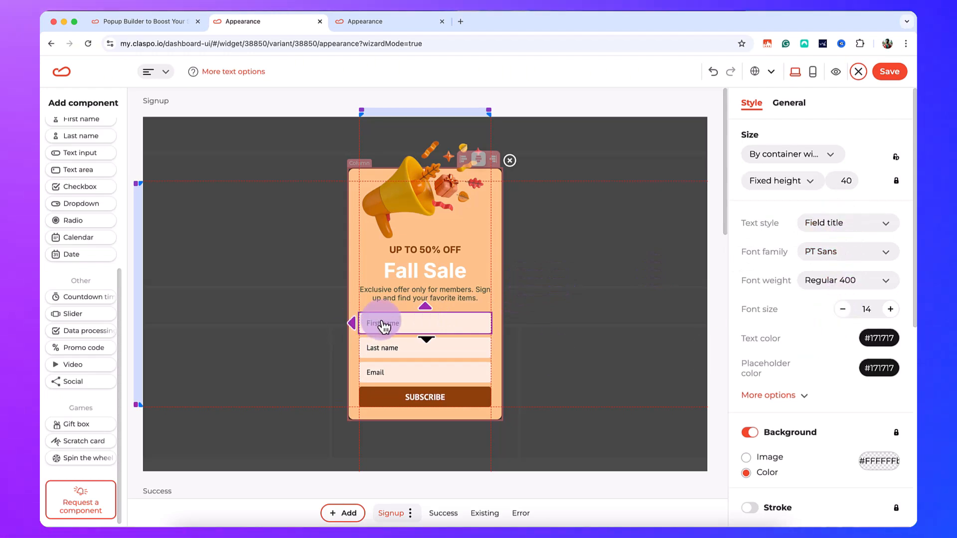
pyautogui.scroll(-5, 806, 403)
pyautogui.scroll(5, 809, 396)
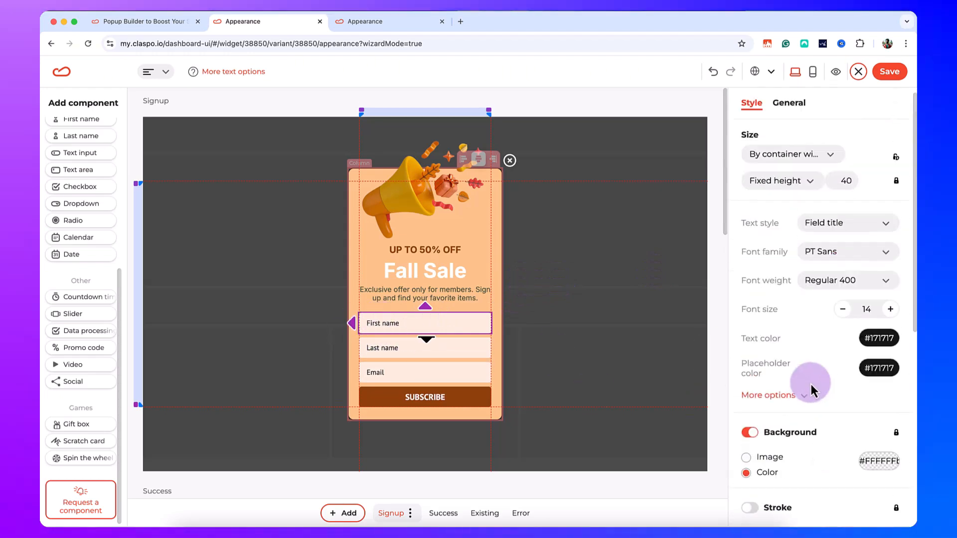
pyautogui.click(792, 103)
pyautogui.click(801, 163)
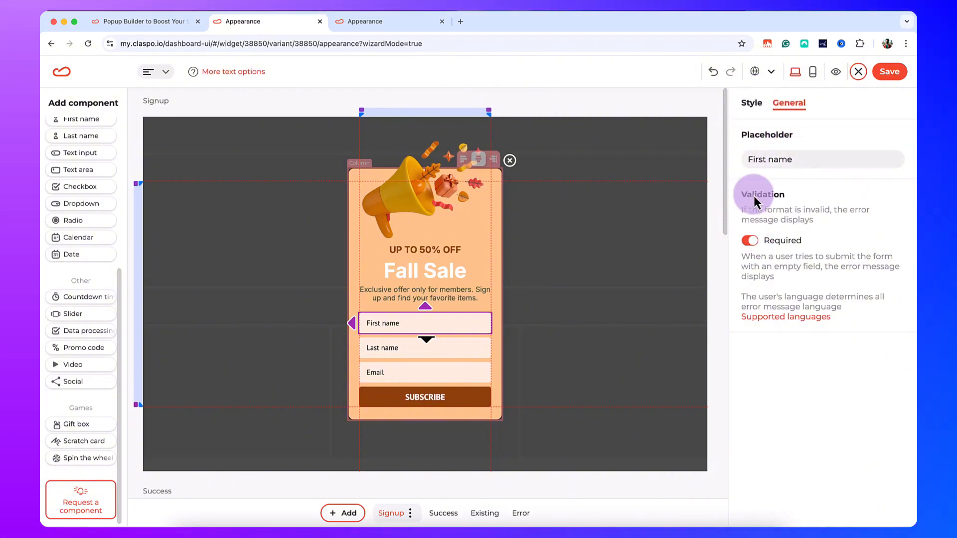
pyautogui.click(753, 106)
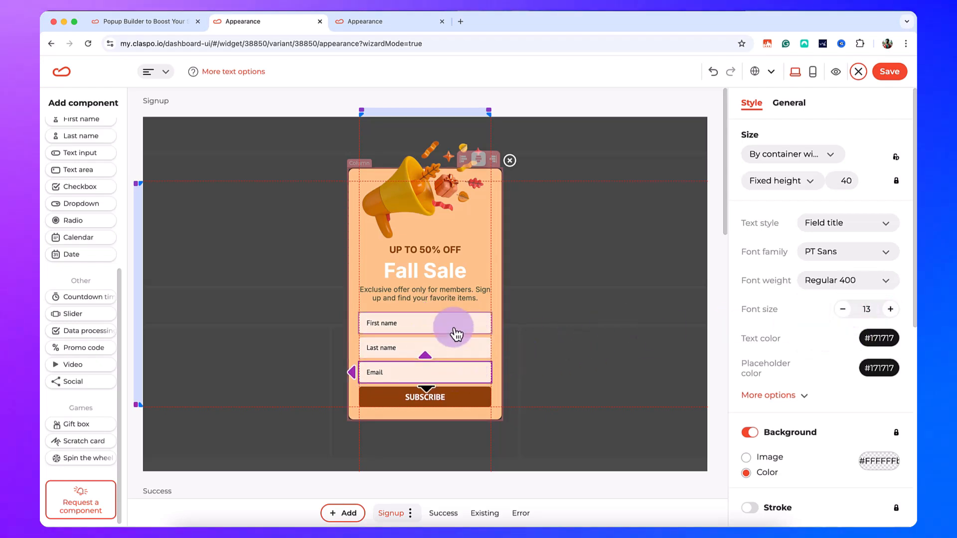
pyautogui.scroll(-3, 543, 234)
pyautogui.scroll(3, 548, 241)
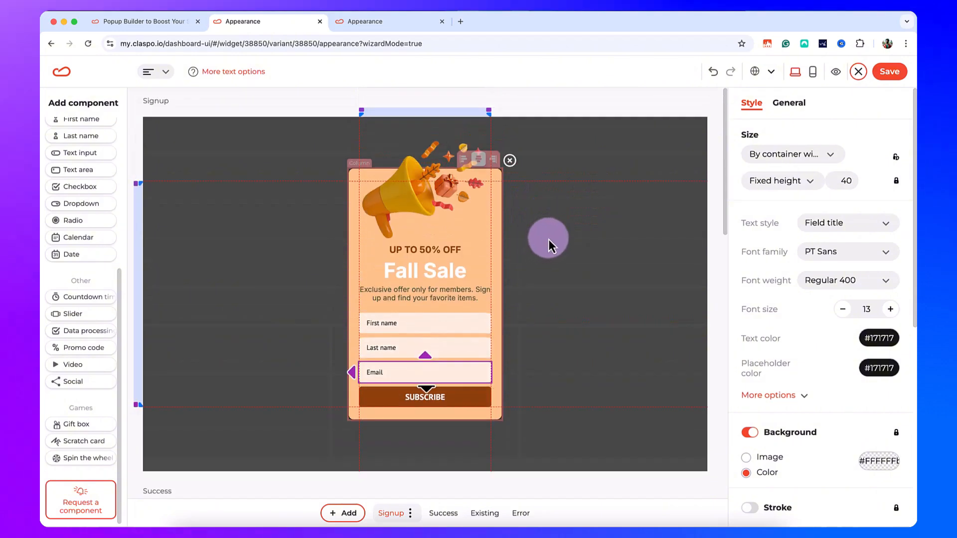
pyautogui.click(710, 11)
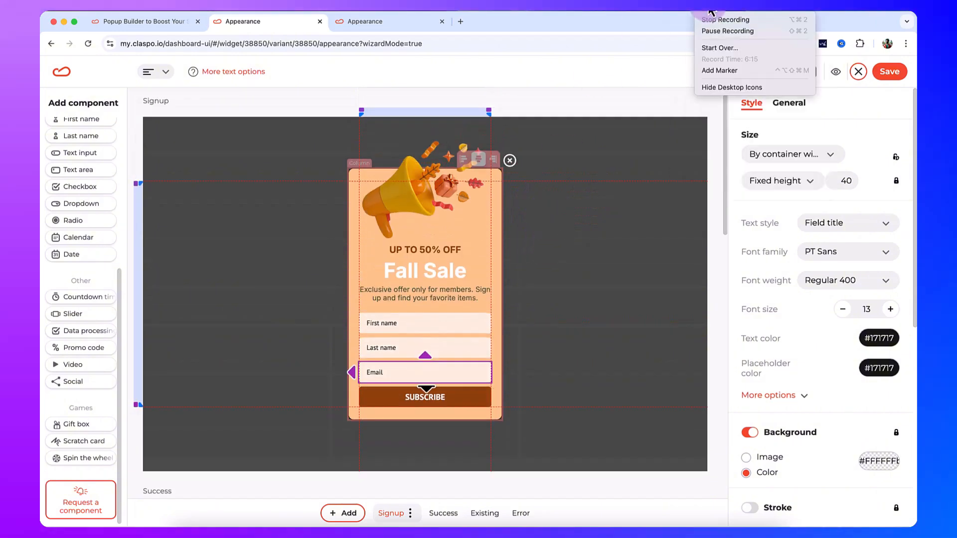
pyautogui.click(727, 32)
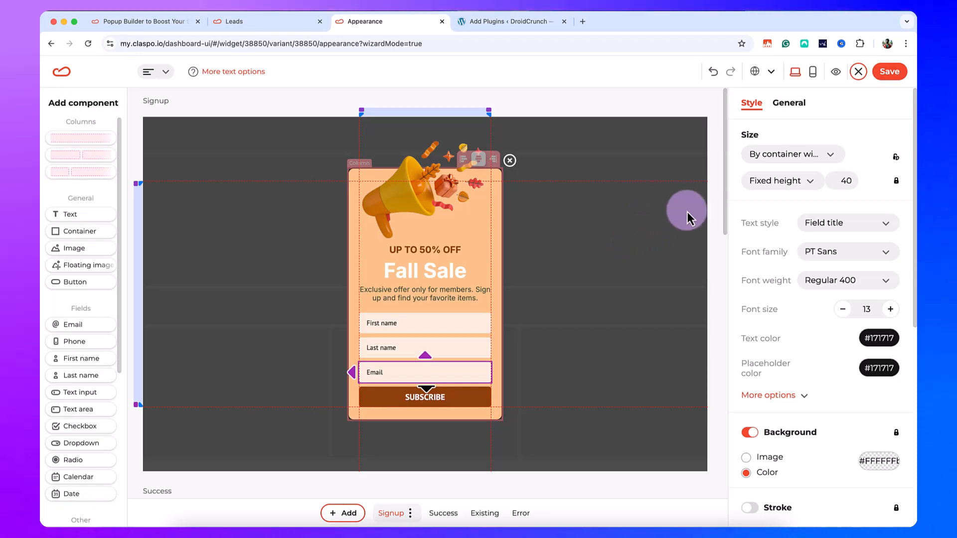
# Step: Preview the widget's Signup, Success and Existing pages at desktop size and return to the editor
pyautogui.click(839, 76)
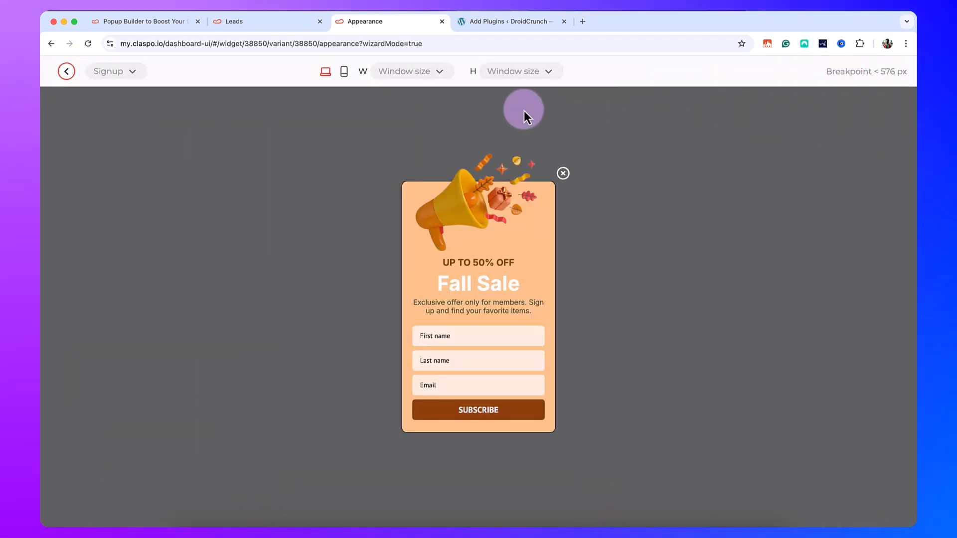
pyautogui.click(419, 72)
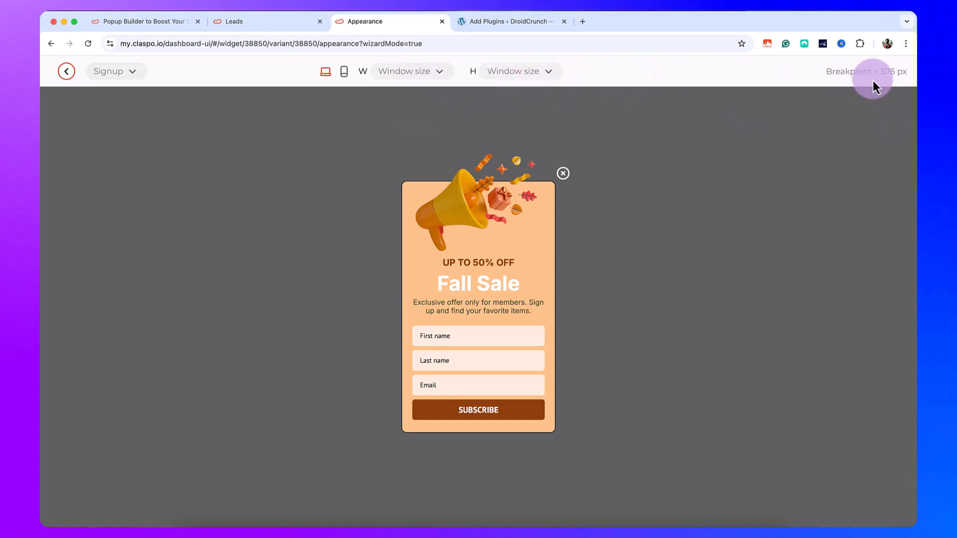
pyautogui.click(121, 76)
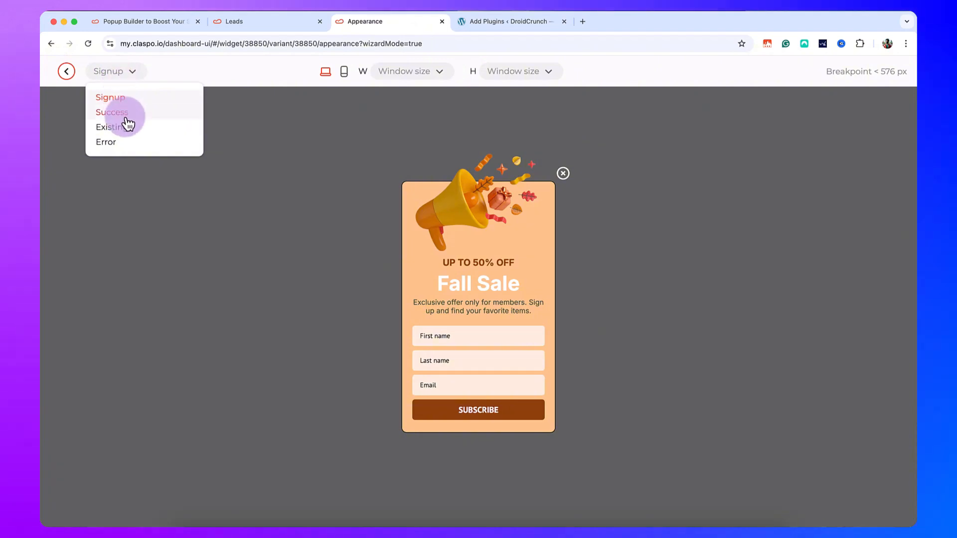
pyautogui.click(125, 115)
pyautogui.click(127, 75)
pyautogui.click(115, 135)
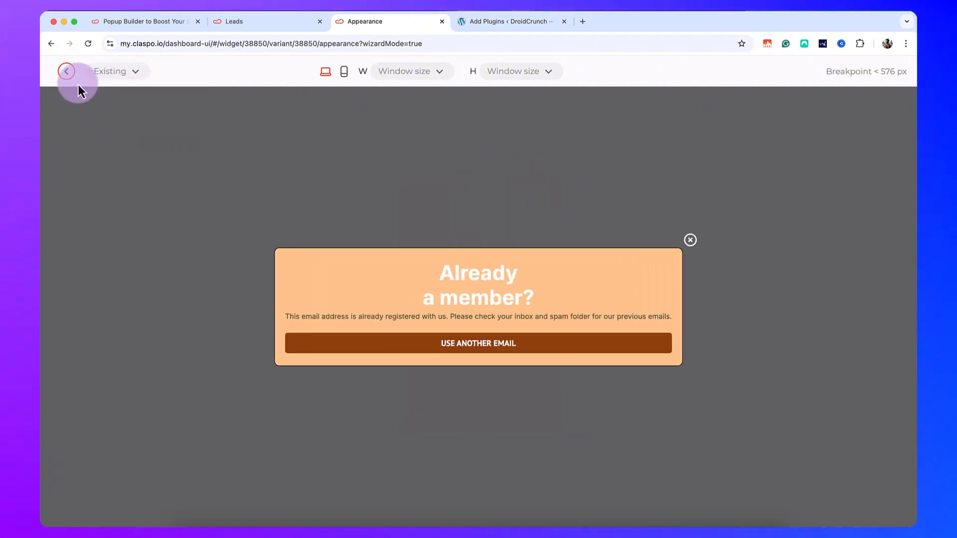
pyautogui.click(68, 73)
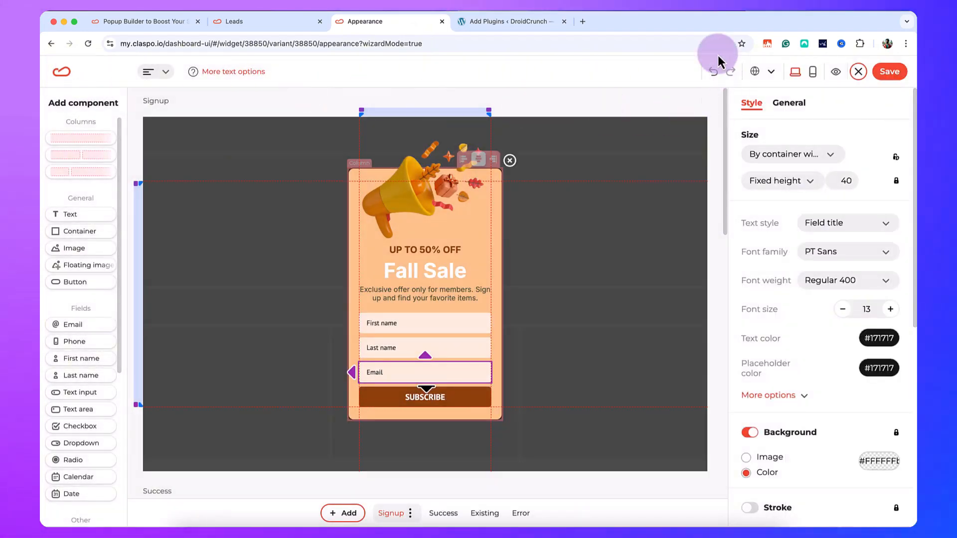
# Step: Save the widget design and set its rule-based display frequency to Do not limit
pyautogui.click(885, 75)
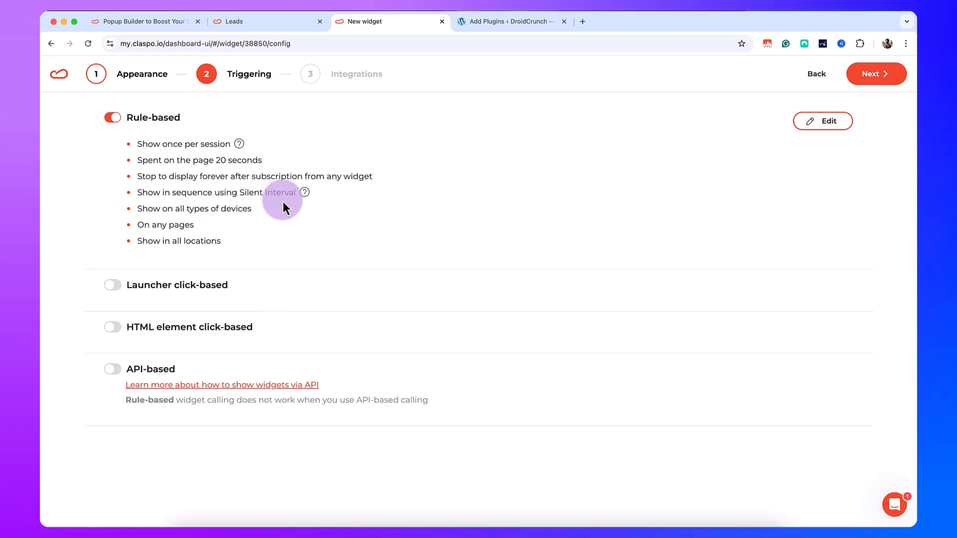
pyautogui.moveTo(301, 192)
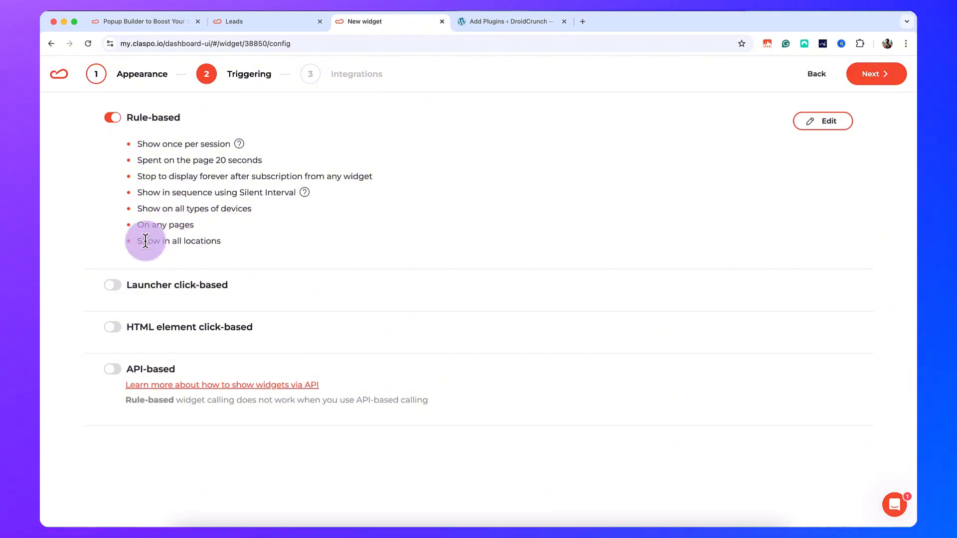
pyautogui.click(820, 125)
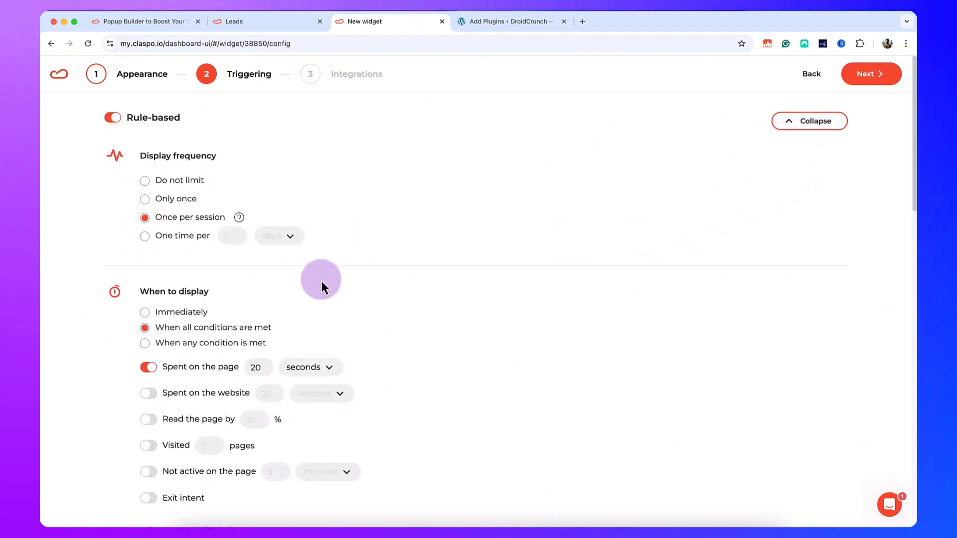
pyautogui.scroll(-1, 321, 281)
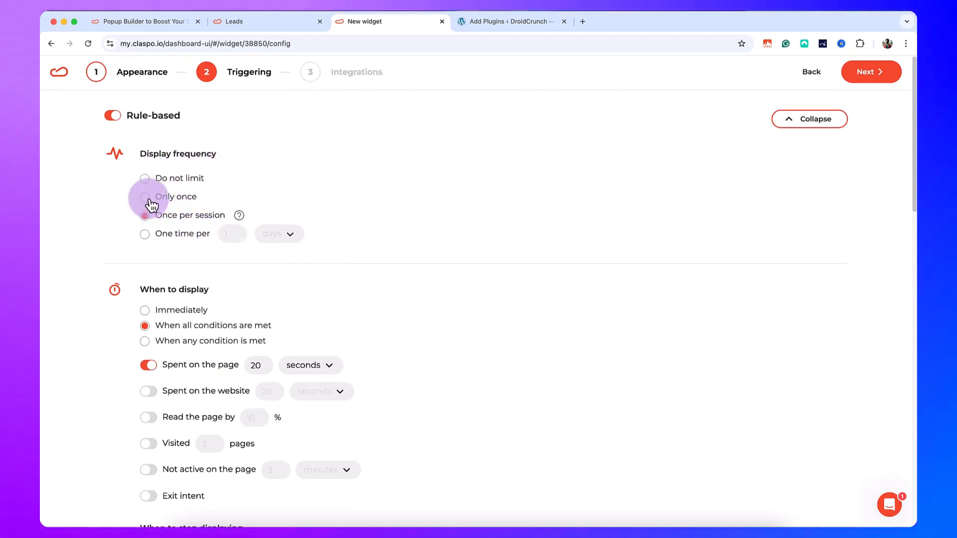
pyautogui.click(145, 180)
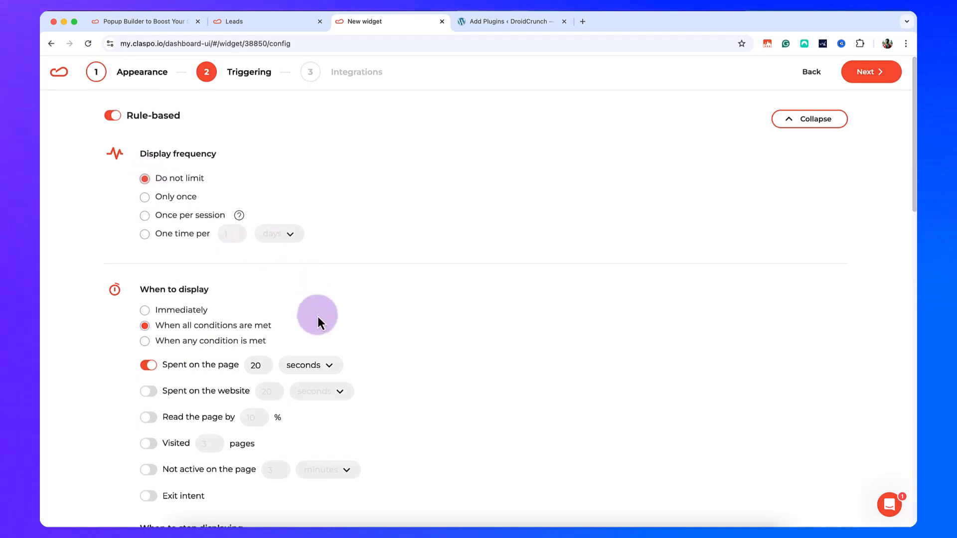
pyautogui.scroll(-3, 318, 323)
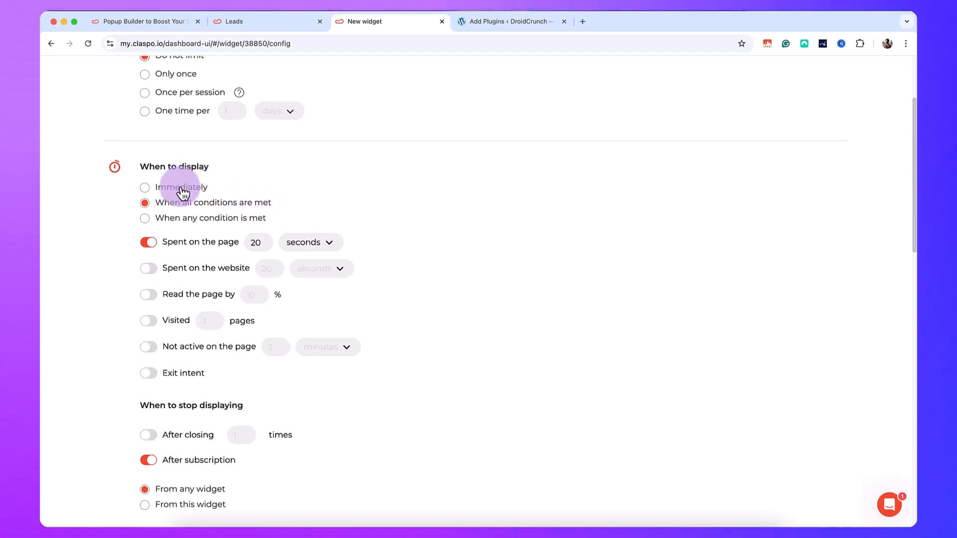
# Step: Set the widget to display when any condition is met, enabling Read the page by 30% and disabling Spent on the page
pyautogui.scroll(-1, 329, 211)
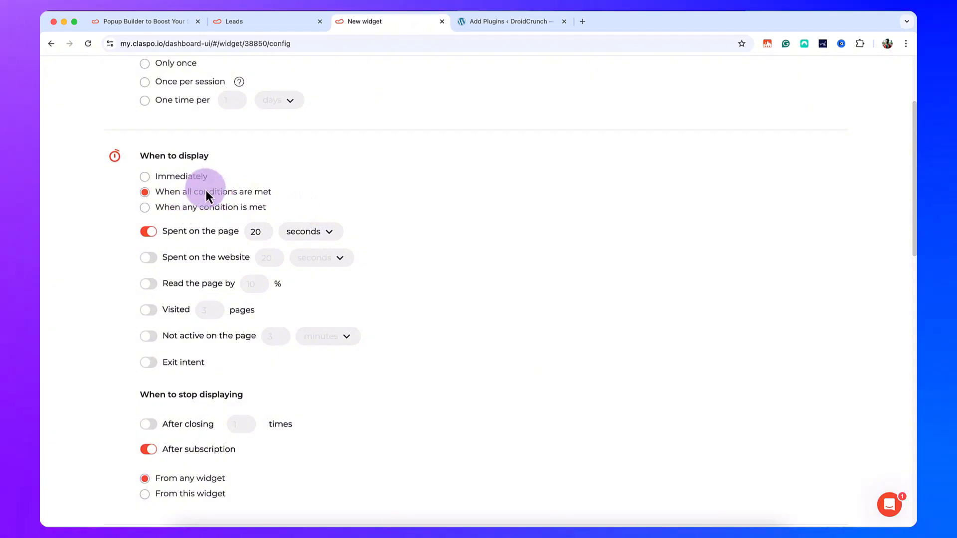
pyautogui.scroll(-1, 432, 188)
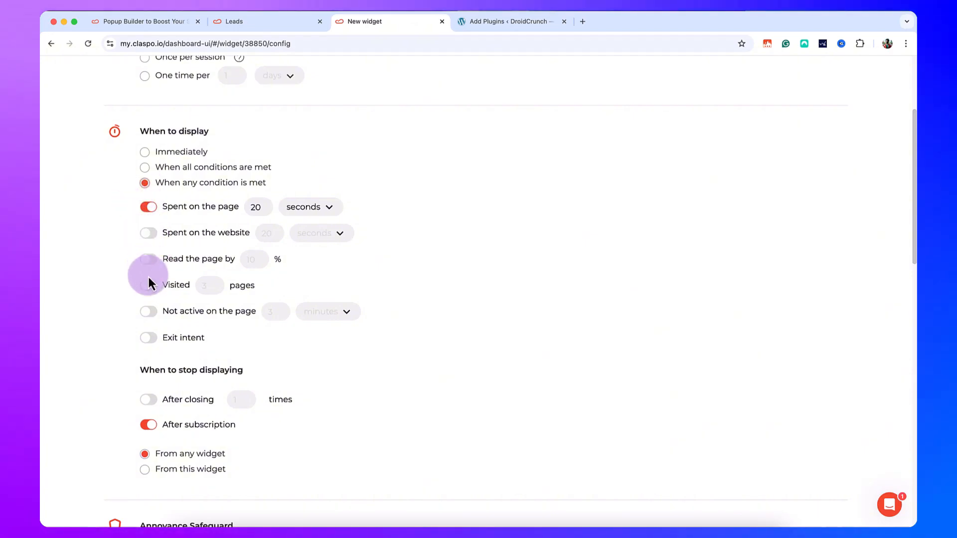
pyautogui.click(151, 261)
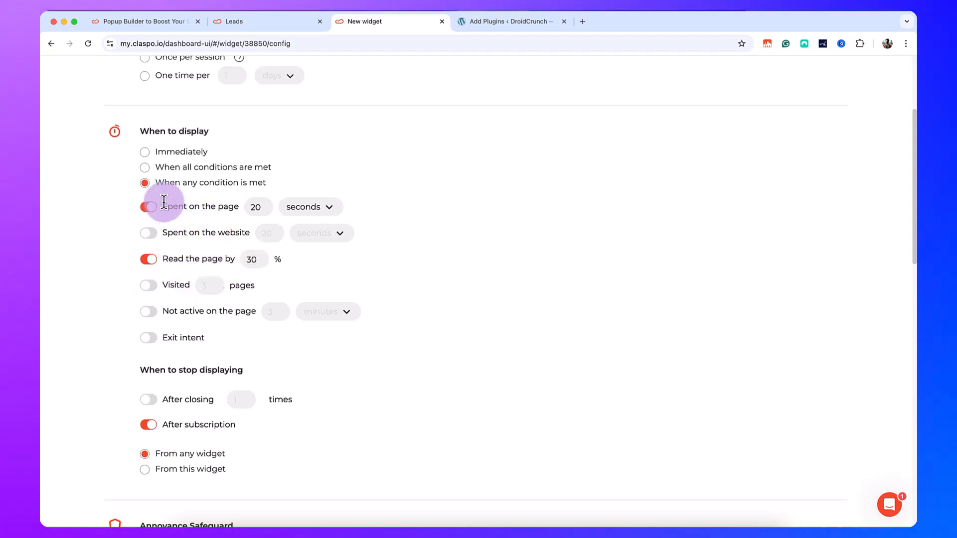
pyautogui.click(148, 207)
pyautogui.scroll(-3, 195, 269)
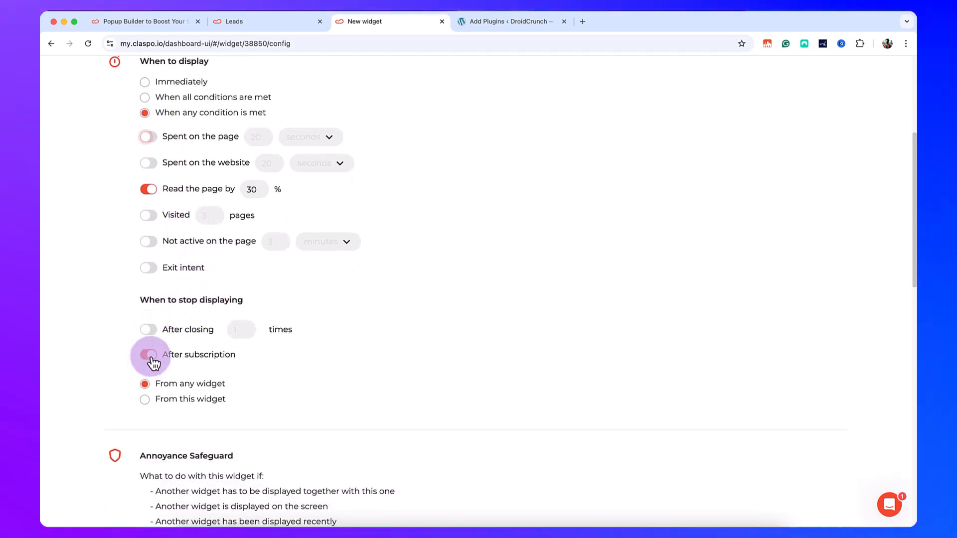
pyautogui.click(147, 353)
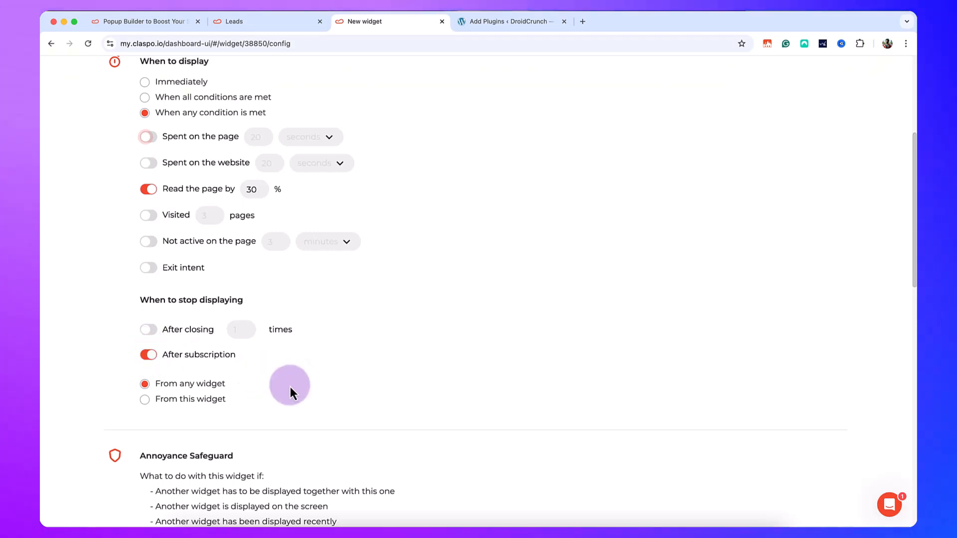
# Step: Collapse the rule-based trigger settings and review the summary of the display rules
pyautogui.scroll(5, 299, 369)
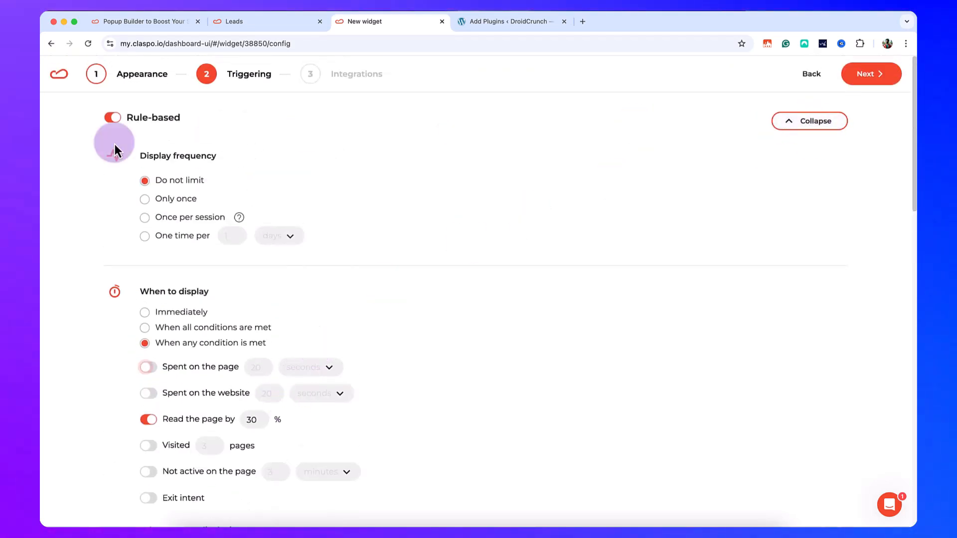
pyautogui.click(814, 123)
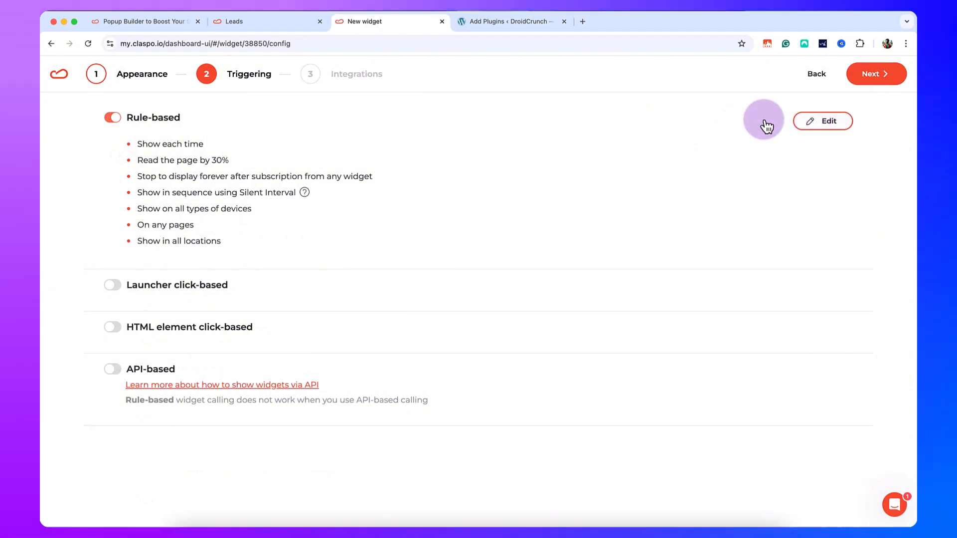
pyautogui.click(828, 127)
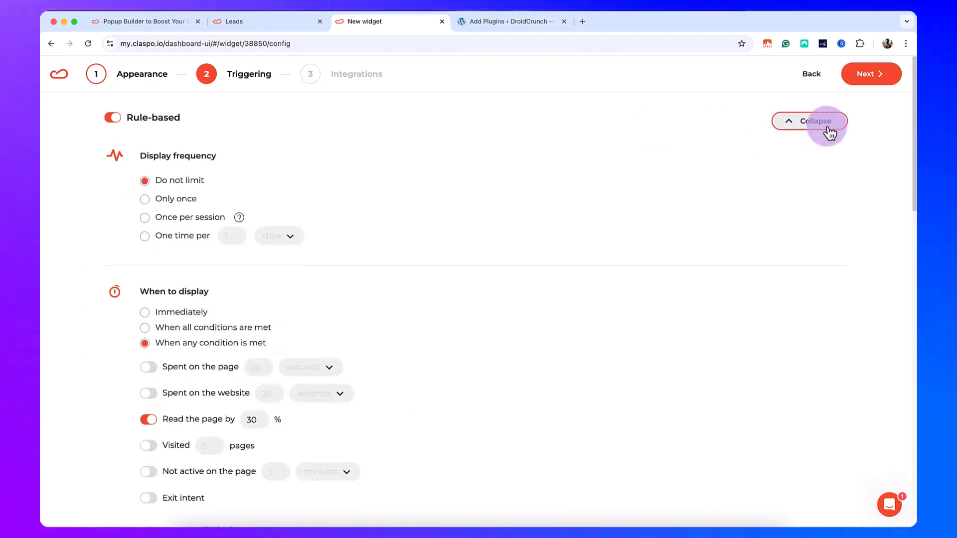
pyautogui.click(827, 127)
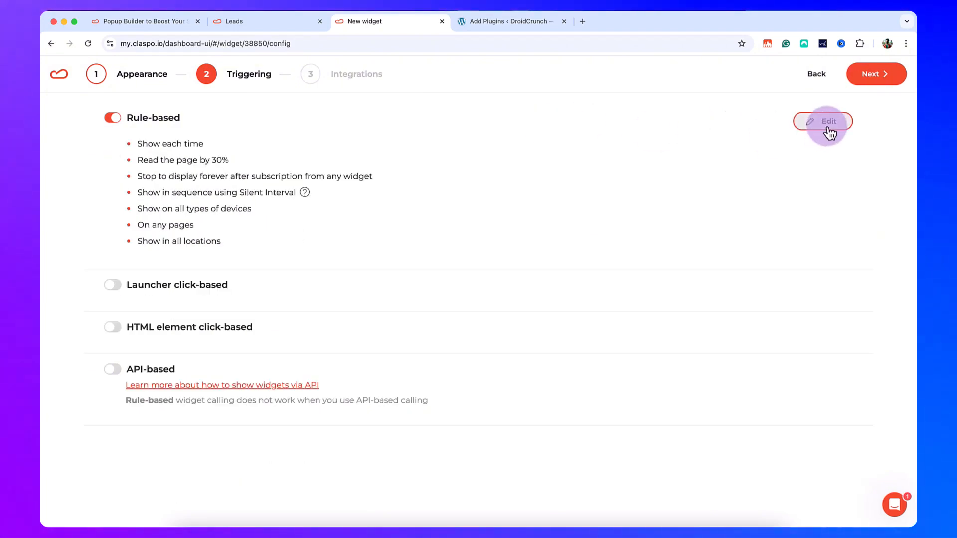
# Step: Try the Launcher click-based and HTML element click-based triggers to see their options, switching each one off again
pyautogui.click(113, 285)
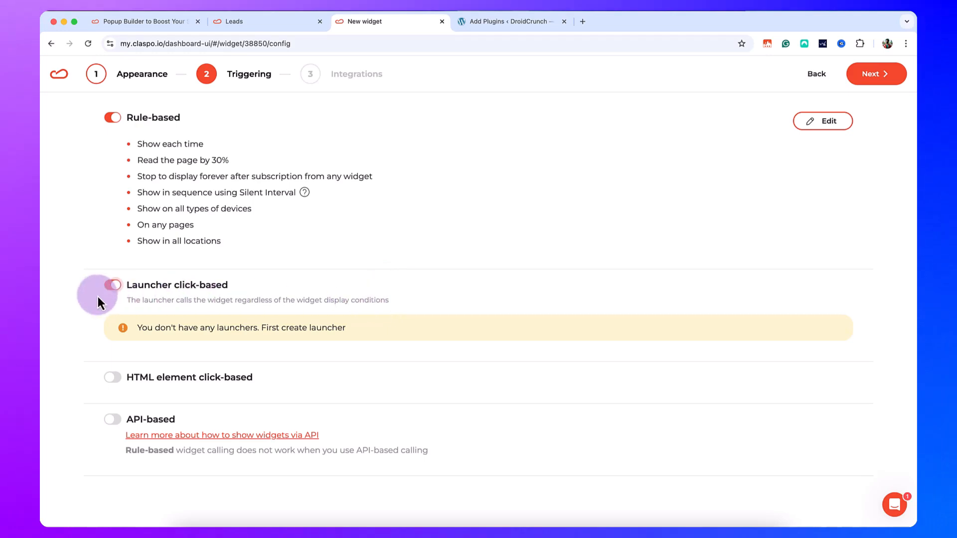
pyautogui.click(118, 290)
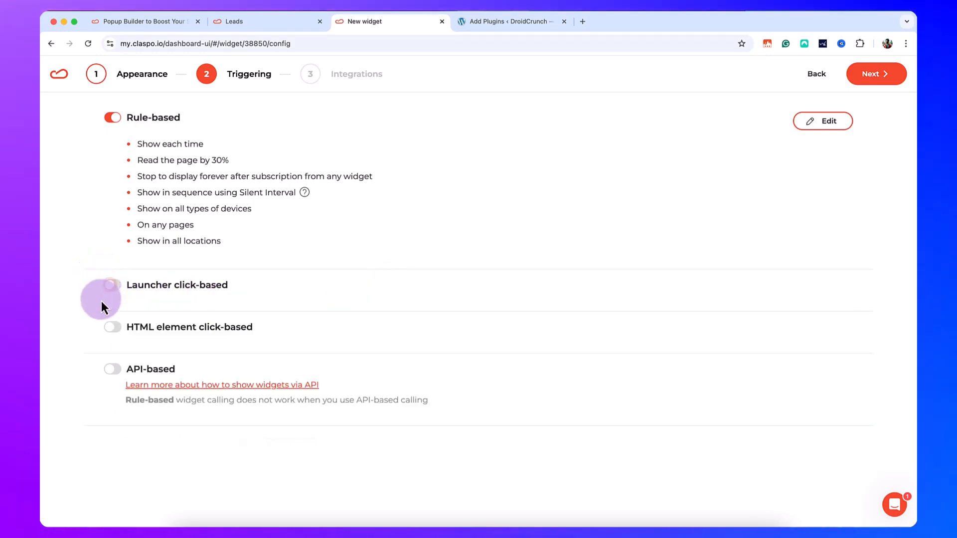
pyautogui.click(112, 327)
pyautogui.scroll(-1, 178, 410)
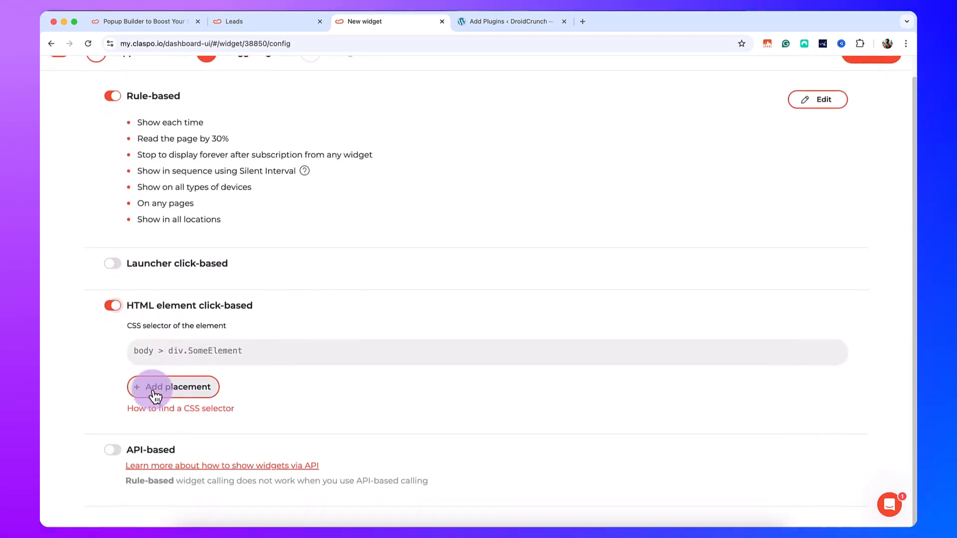
pyautogui.click(135, 318)
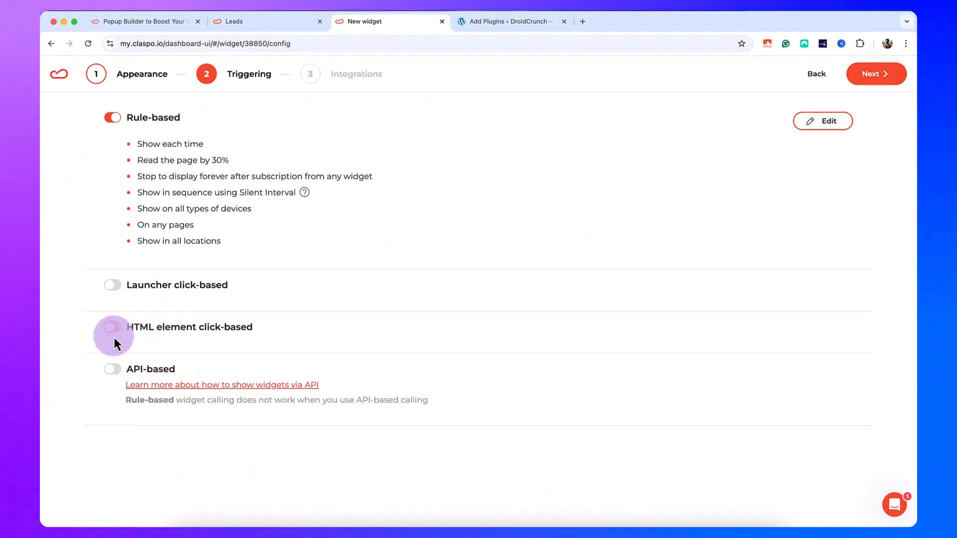
# Step: Proceed to the widget's integrations and start a new MailerLite integration
pyautogui.click(882, 80)
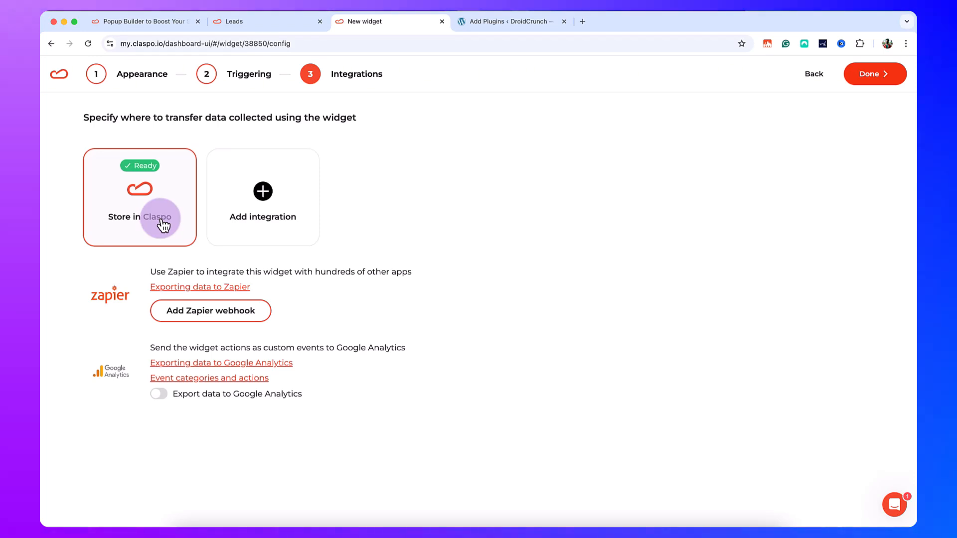
pyautogui.click(259, 210)
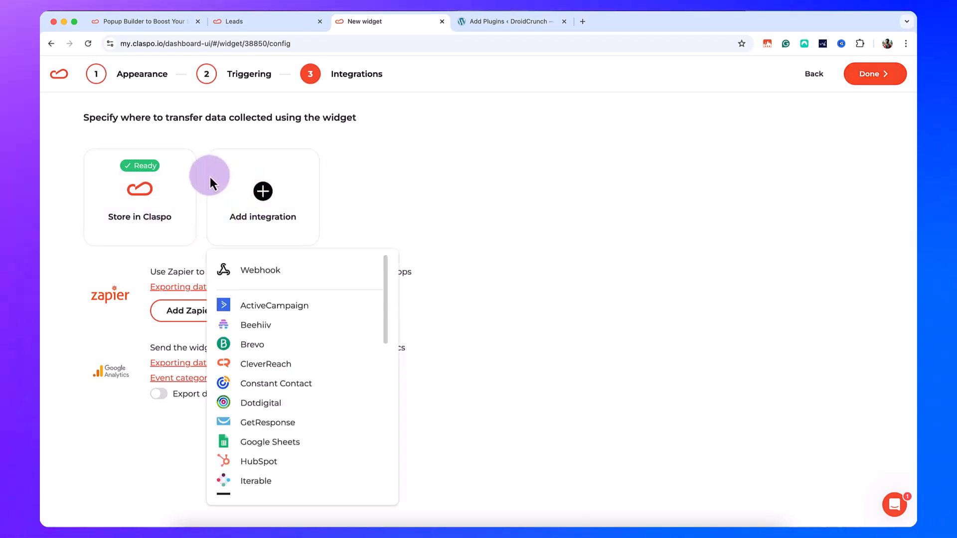
pyautogui.scroll(-1, 328, 372)
pyautogui.scroll(-5, 328, 374)
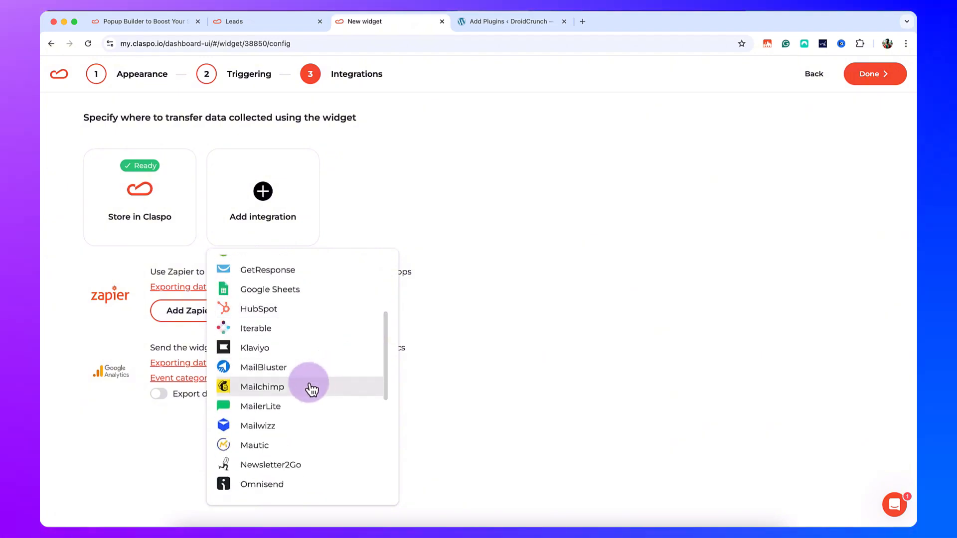
pyautogui.click(302, 410)
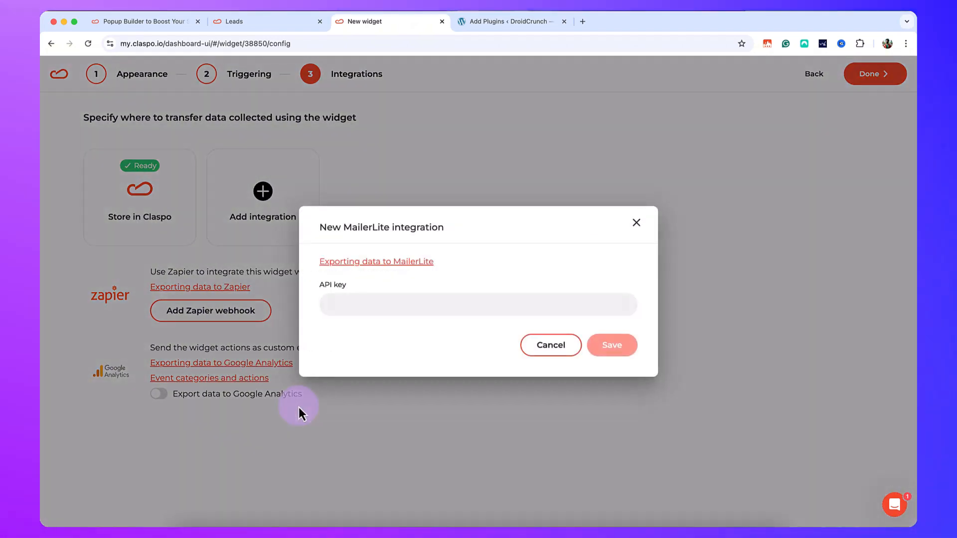
# Step: Read the guide on exporting data to MailerLite, return to the widget and close the new integration without saving
pyautogui.click(348, 310)
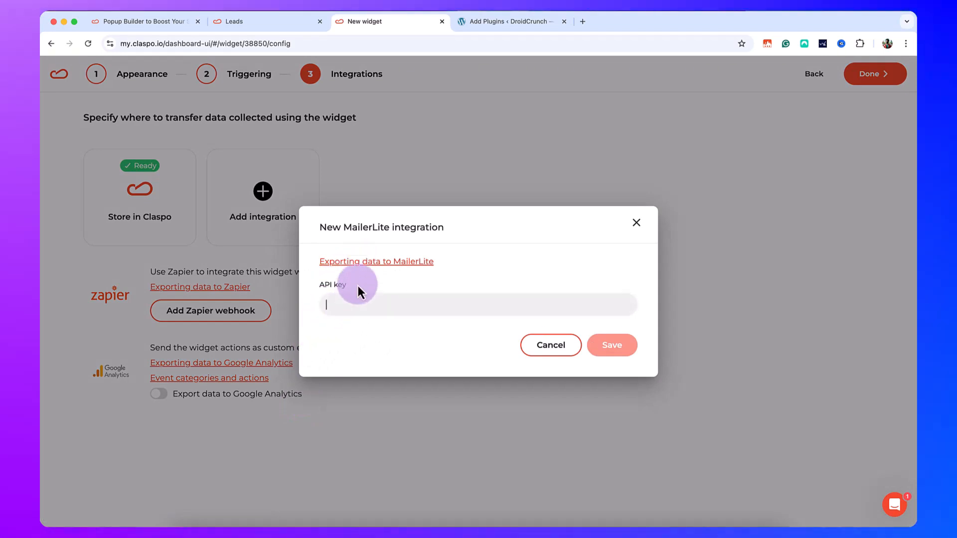
pyautogui.click(363, 263)
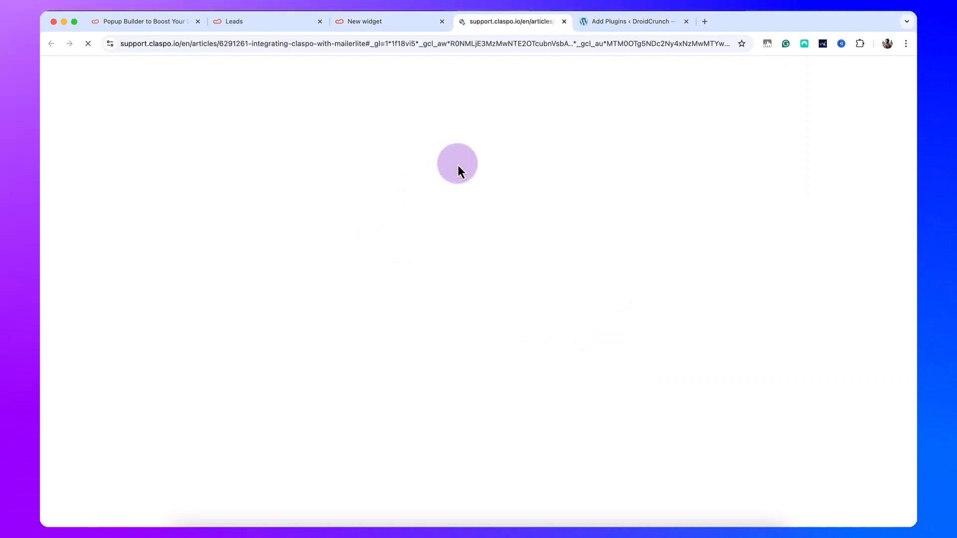
pyautogui.scroll(-4, 469, 320)
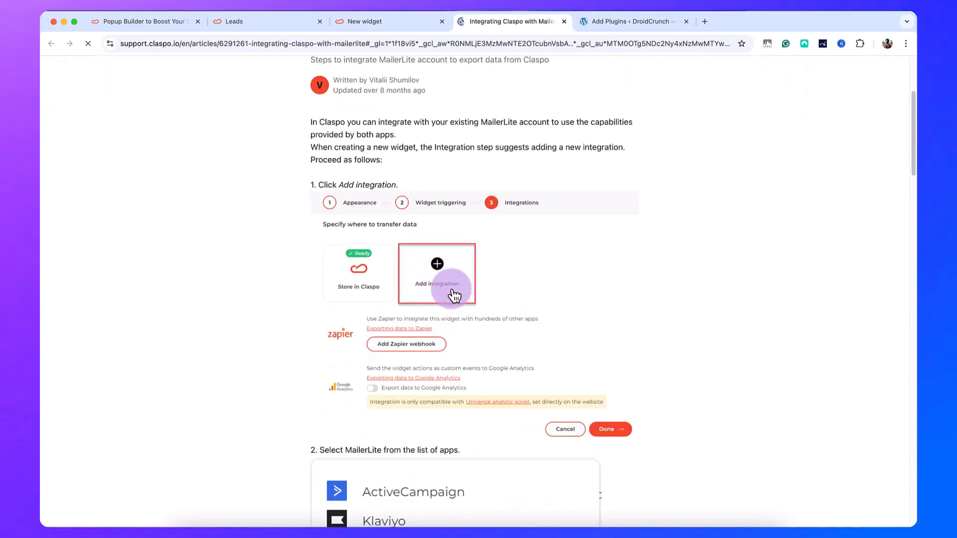
pyautogui.scroll(-12, 455, 297)
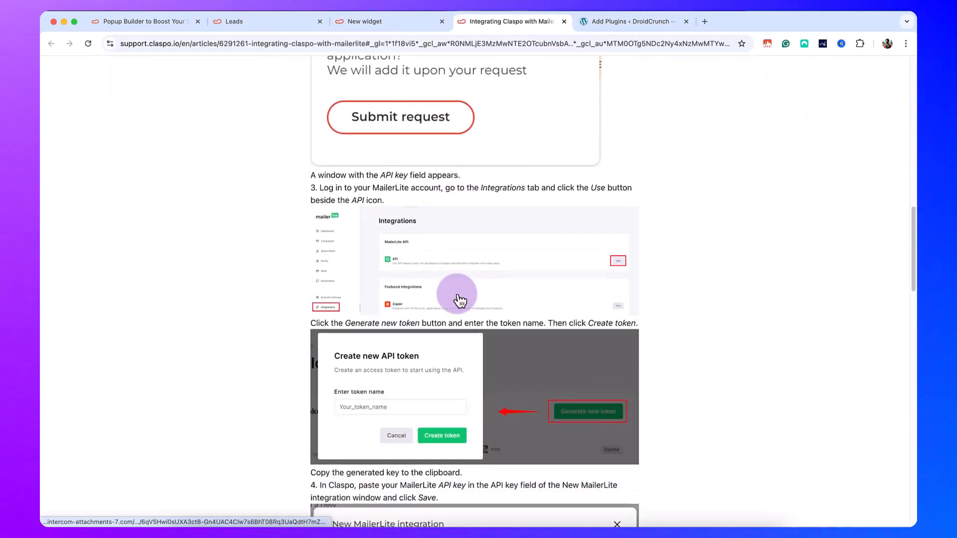
pyautogui.scroll(-12, 456, 296)
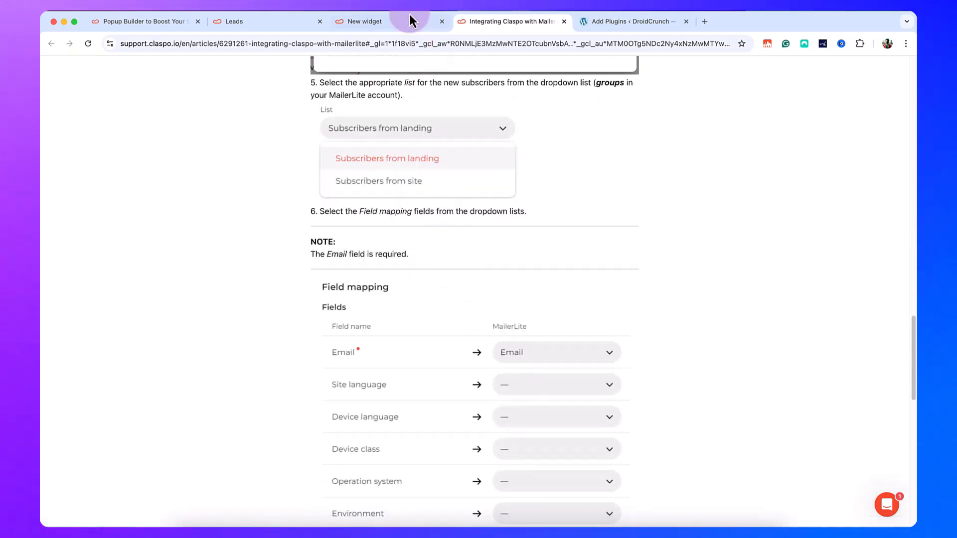
pyautogui.click(379, 22)
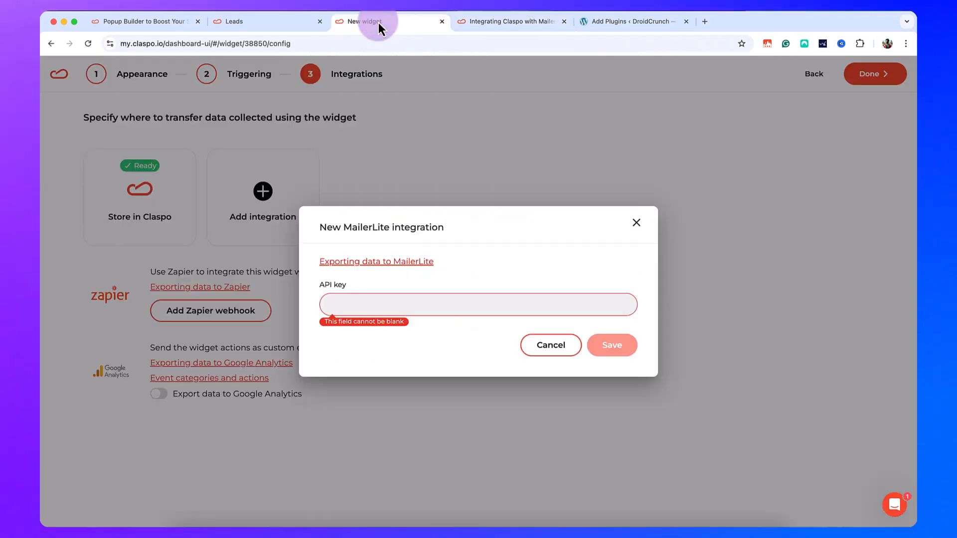
pyautogui.click(638, 228)
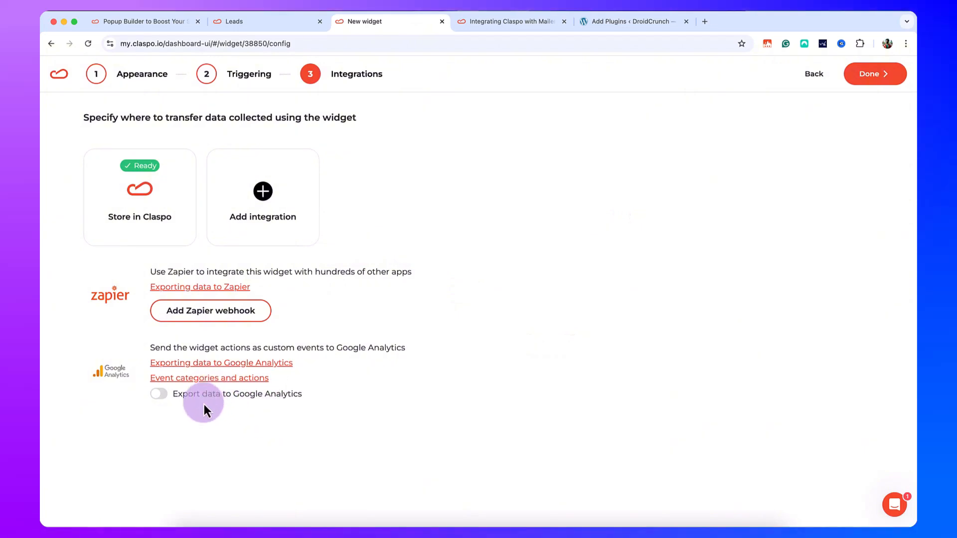
# Step: Finish the widget setup without exporting to Google Analytics and open the instructions for installing the Claspo script using WordPress
pyautogui.click(160, 395)
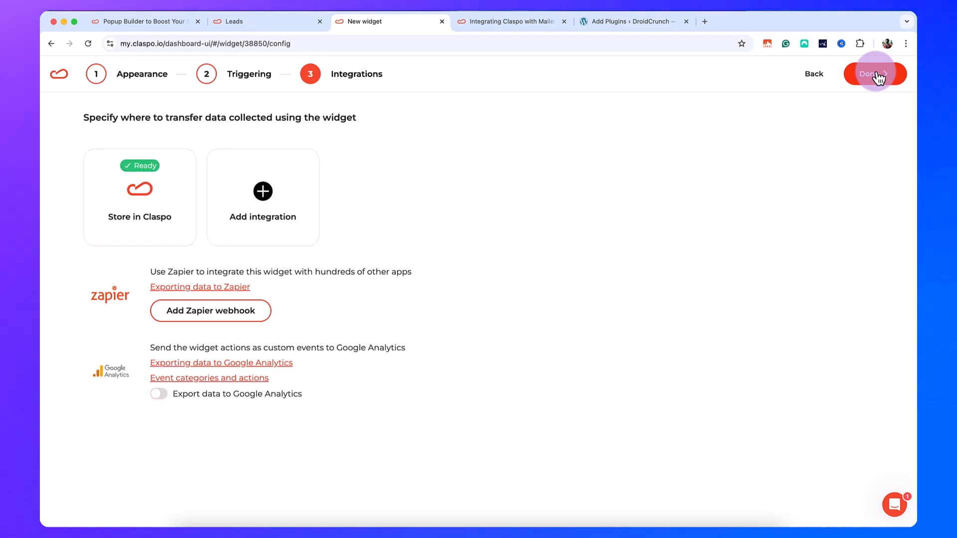
pyautogui.click(878, 77)
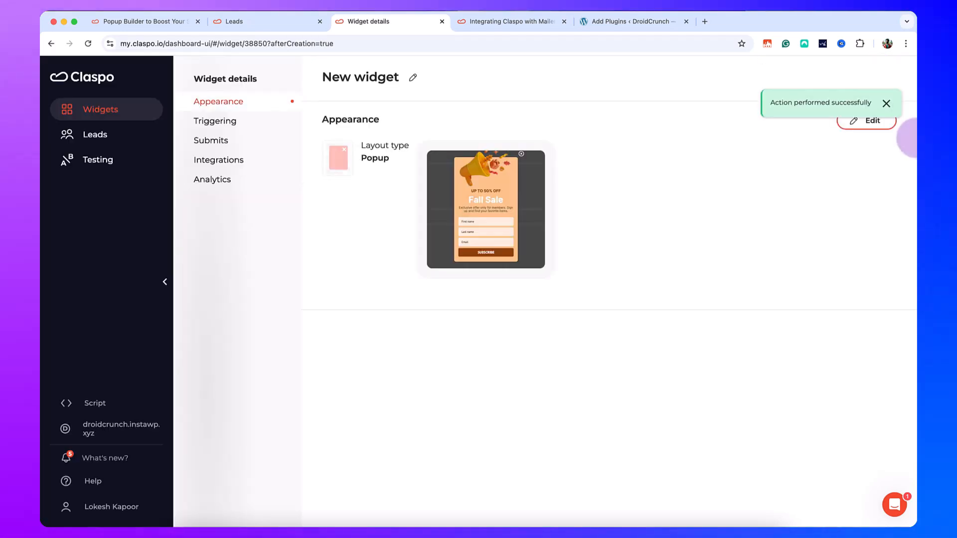
pyautogui.click(712, 10)
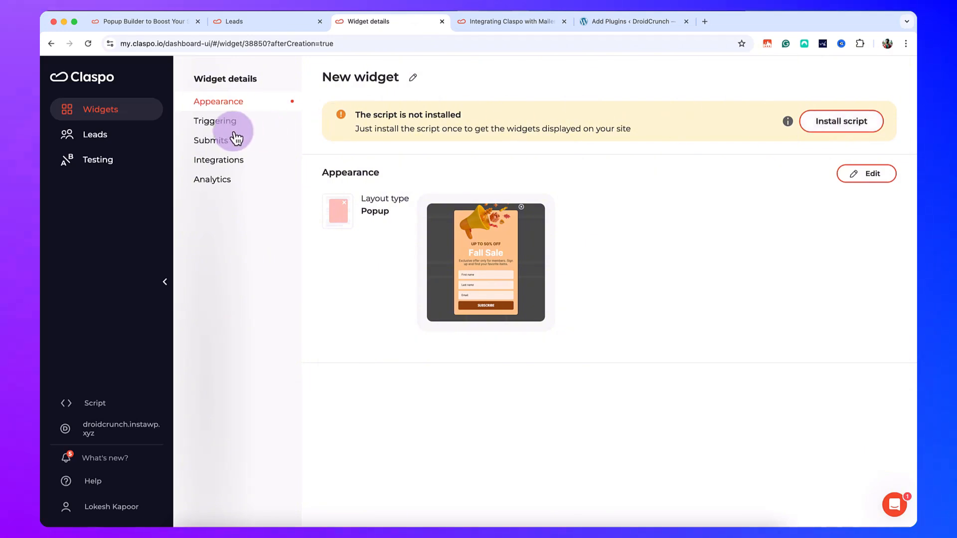
pyautogui.click(845, 131)
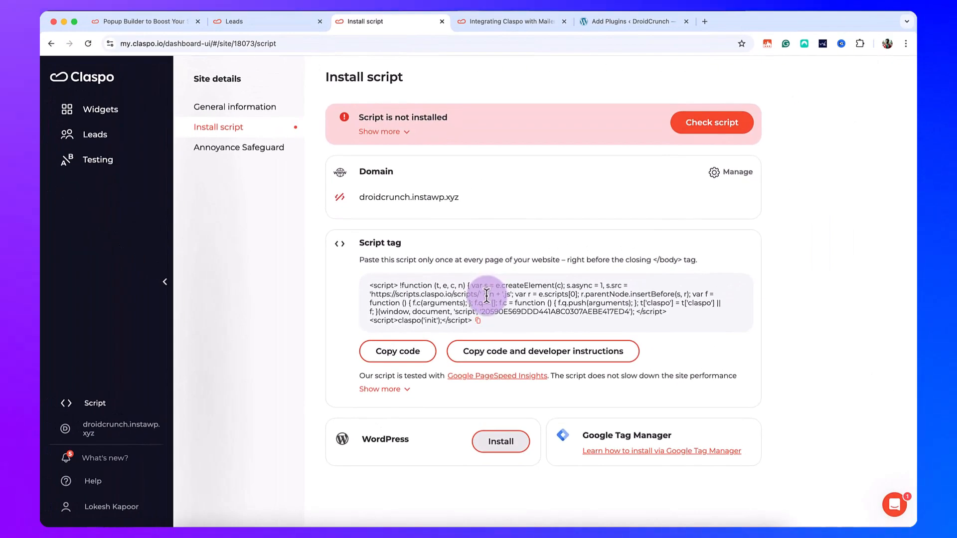
pyautogui.click(490, 449)
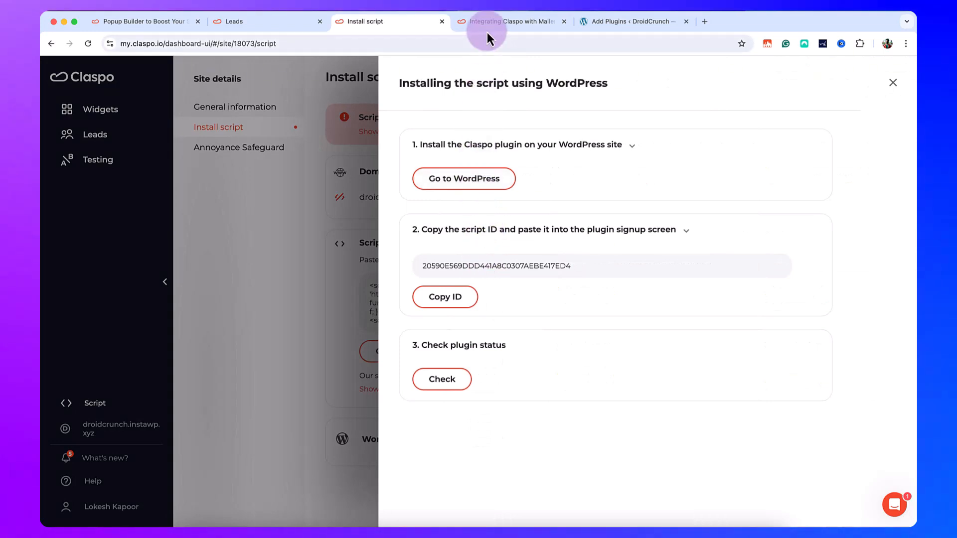
# Step: Switch to the WordPress site and install and activate the Claspo Popup Builder plugin
pyautogui.click(608, 24)
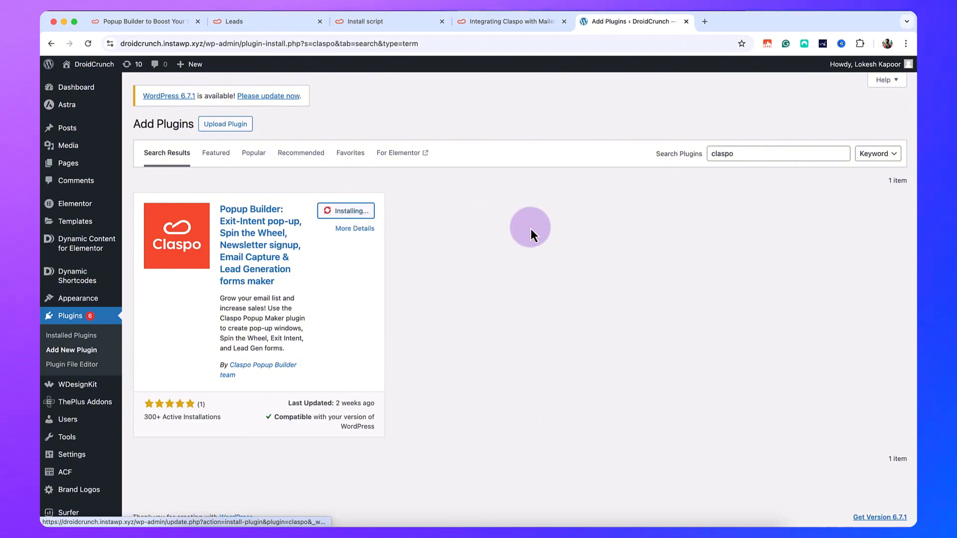
pyautogui.click(360, 215)
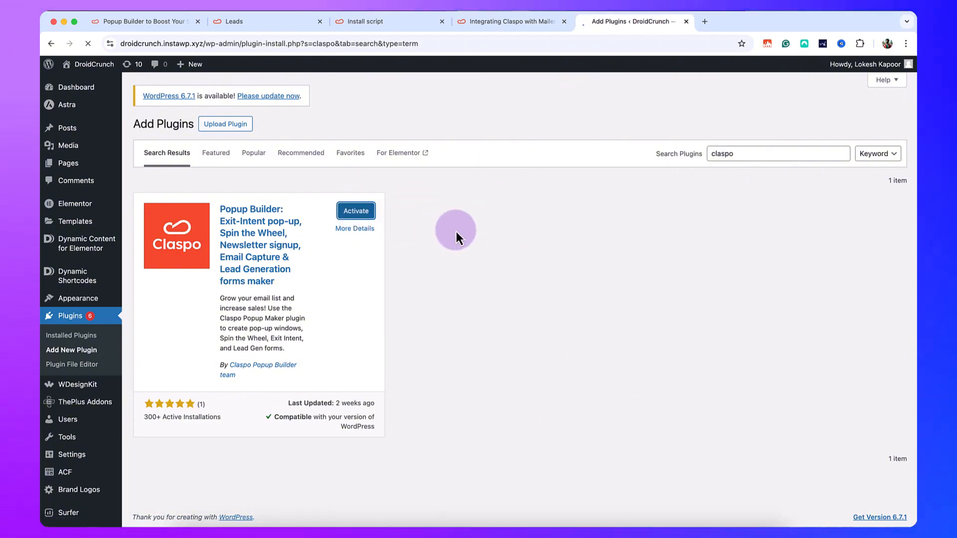
# Step: Review the Claspo plugin's script ID form in WordPress and copy the script ID from Claspo's WordPress installation instructions
pyautogui.scroll(-5, 85, 248)
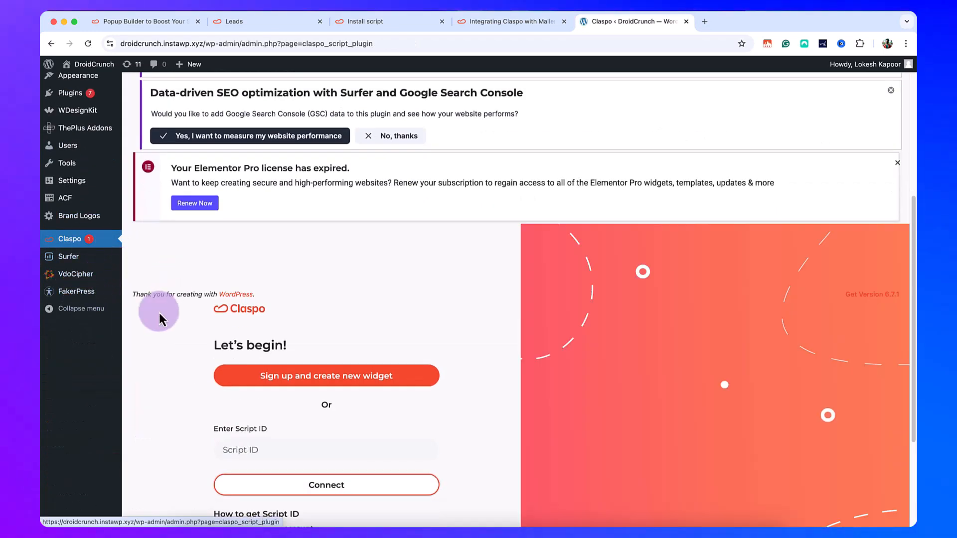
pyautogui.scroll(-2, 302, 337)
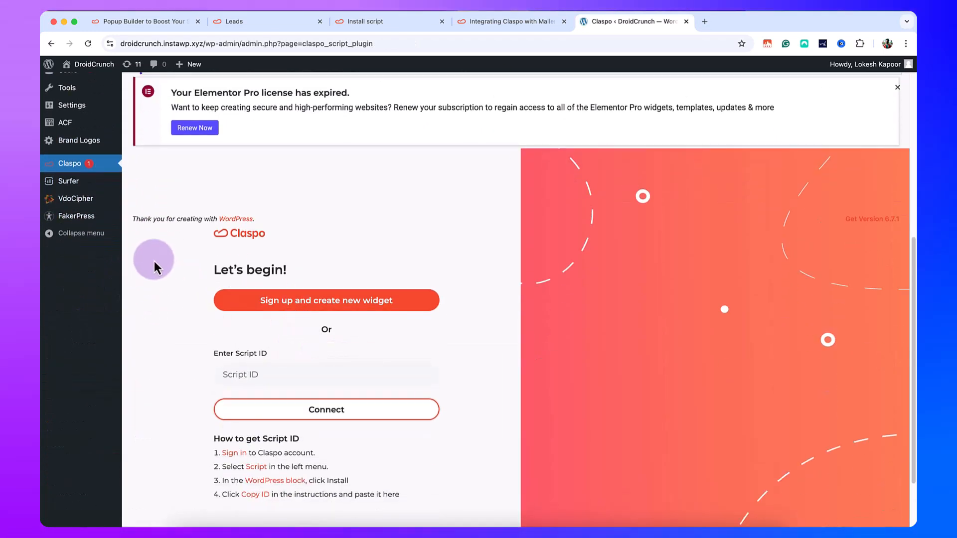
pyautogui.click(243, 376)
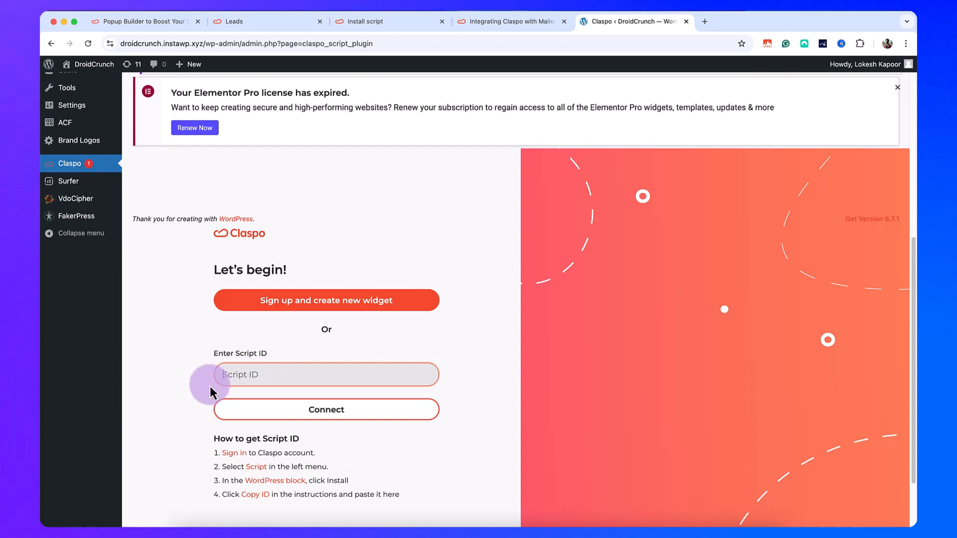
pyautogui.click(486, 22)
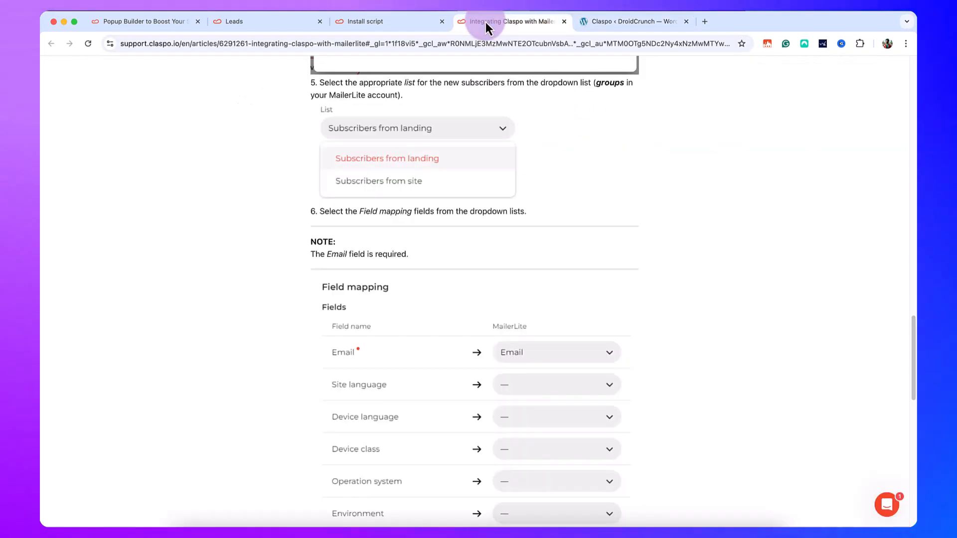
pyautogui.click(402, 28)
pyautogui.click(465, 305)
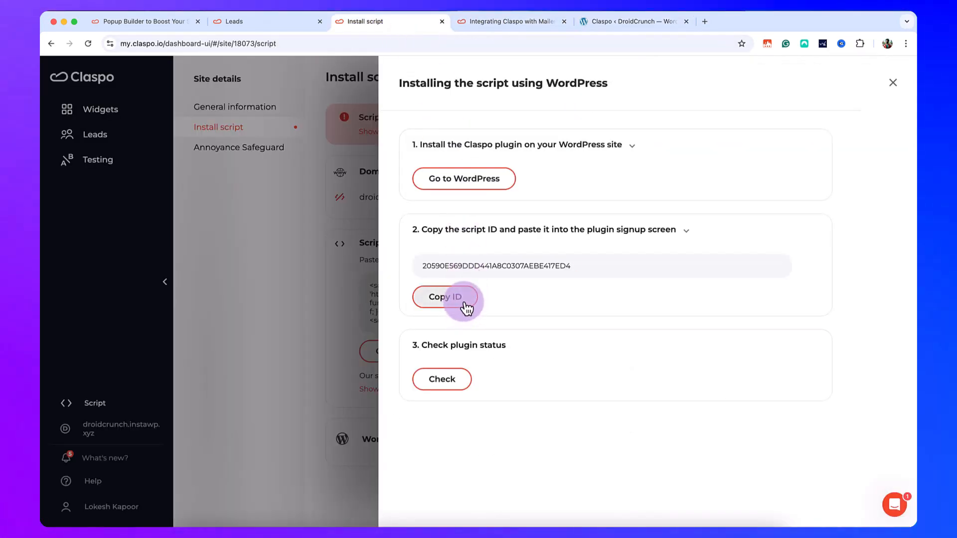
# Step: Paste the copied script ID into the Claspo plugin on the WordPress site and connect it
pyautogui.click(632, 21)
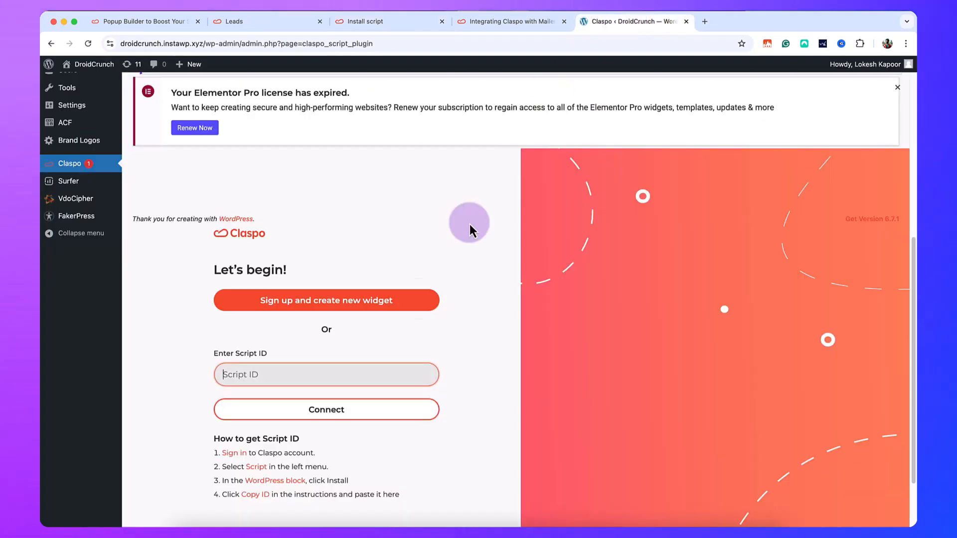
pyautogui.rightClick(321, 375)
pyautogui.click(336, 392)
pyautogui.click(336, 412)
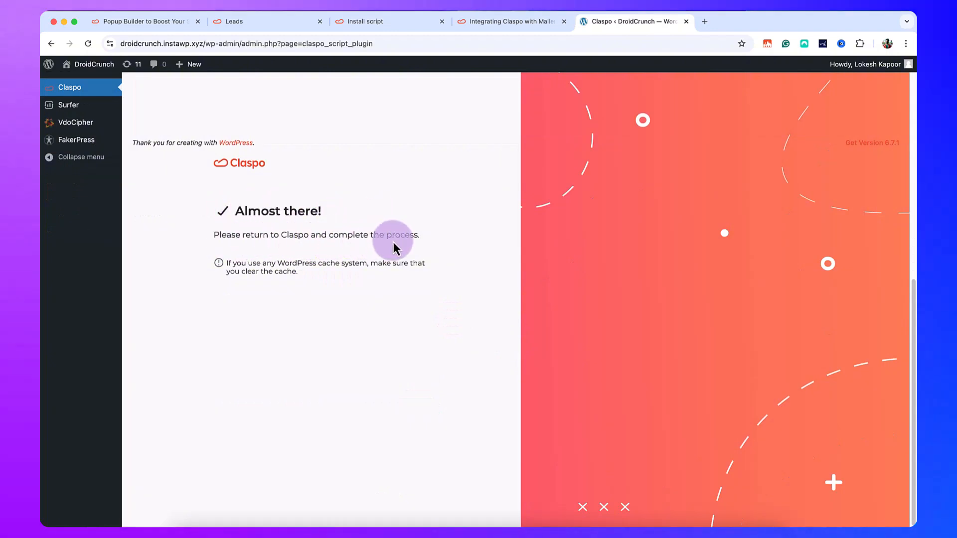
# Step: Check the plugin status in Claspo's installation instructions and open the WordPress site's main page in a new tab
pyautogui.click(372, 25)
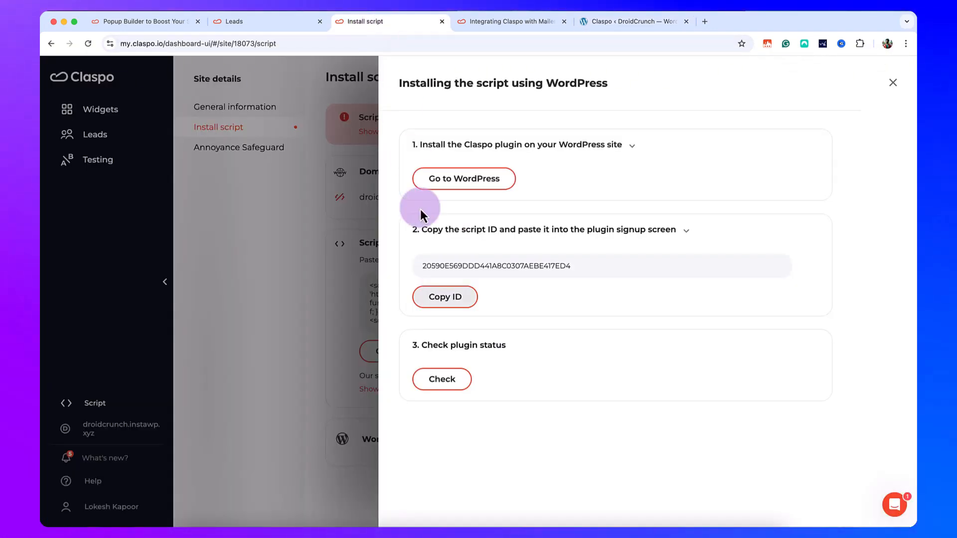
pyautogui.click(437, 380)
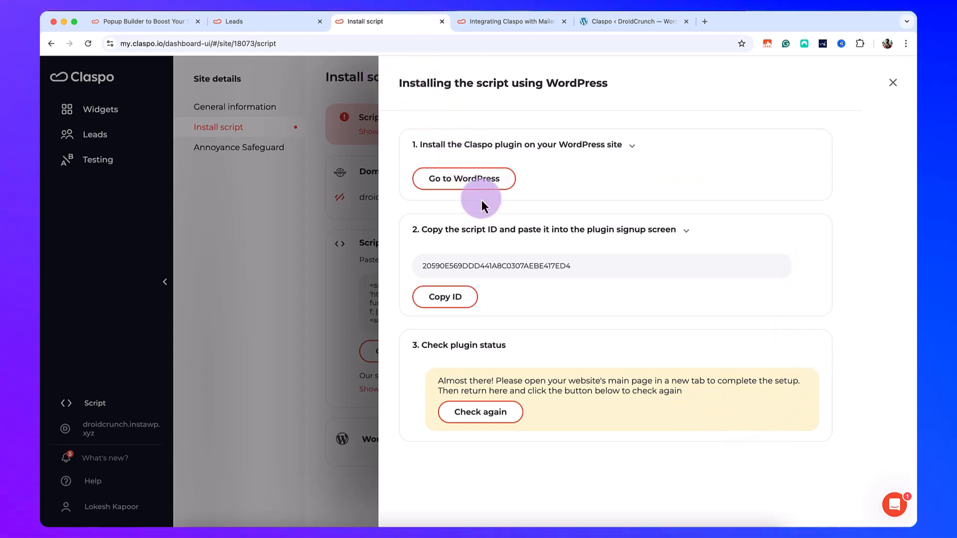
pyautogui.click(605, 23)
pyautogui.moveTo(94, 64)
pyautogui.rightClick(98, 81)
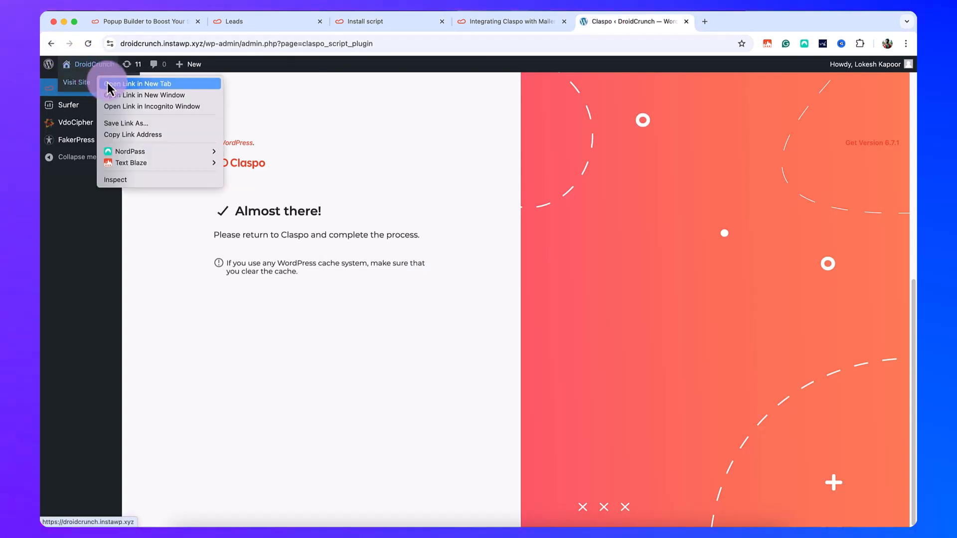
pyautogui.click(102, 85)
pyautogui.click(726, 23)
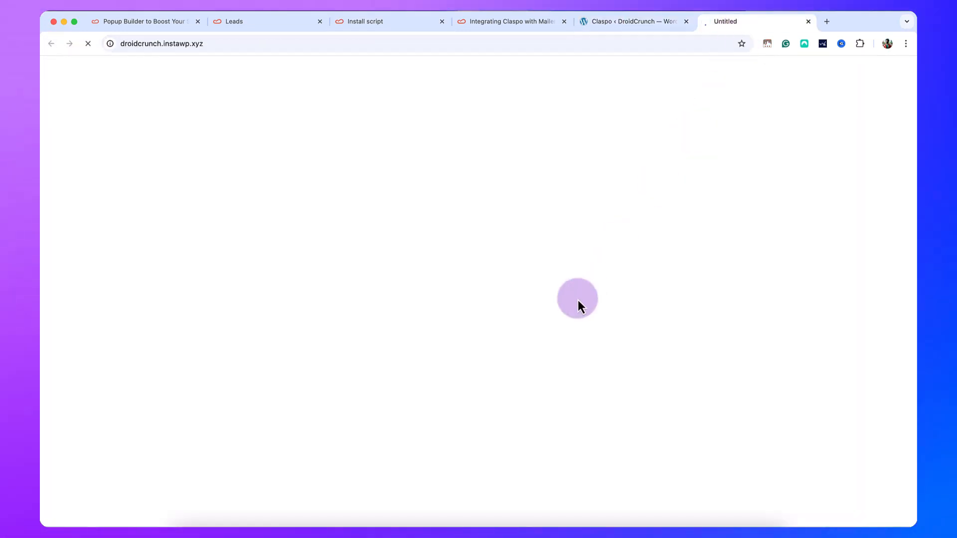
# Step: Browse the site's main page and look through the post "Vel in molestiae qui et" down to its comment form
pyautogui.scroll(-2, 531, 267)
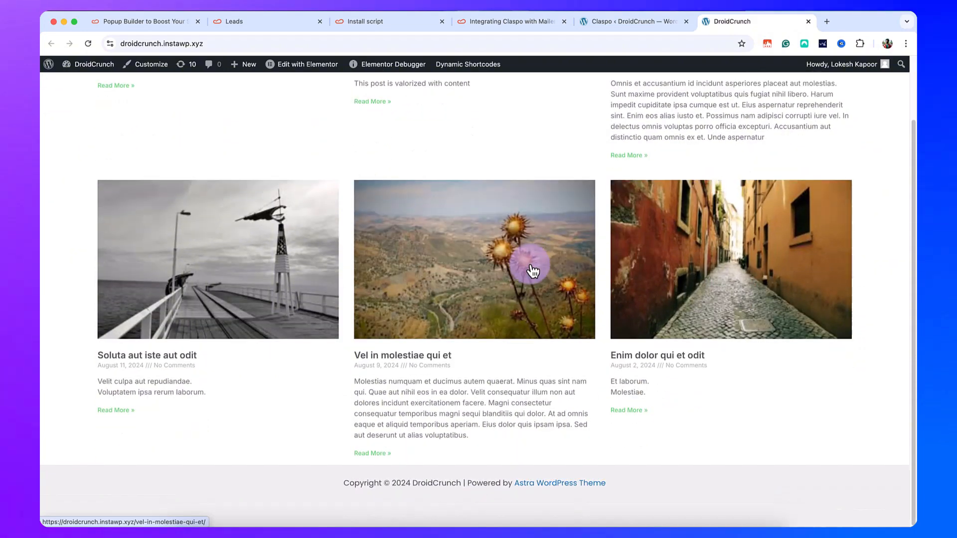
pyautogui.scroll(1, 531, 267)
pyautogui.scroll(1, 533, 272)
pyautogui.click(540, 289)
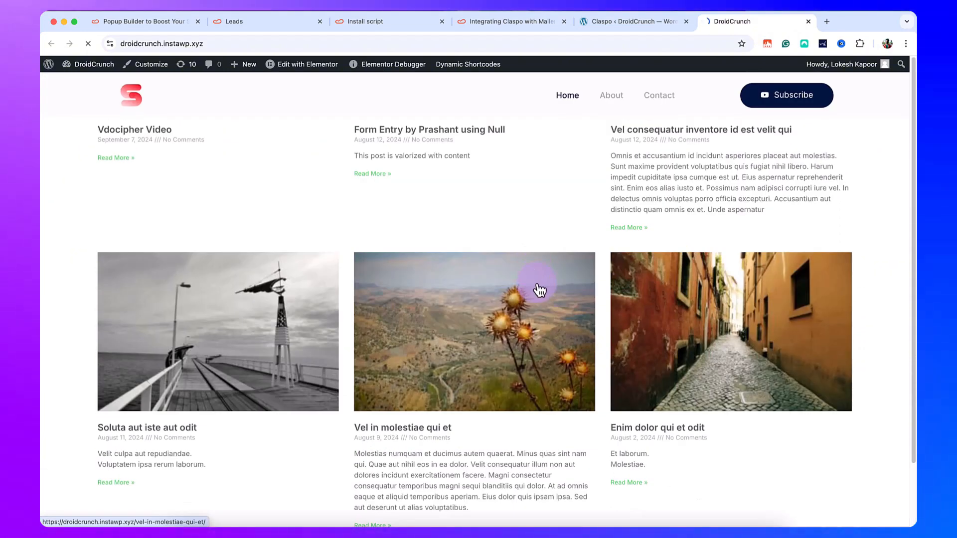
pyautogui.scroll(-4, 537, 288)
pyautogui.scroll(-3, 537, 285)
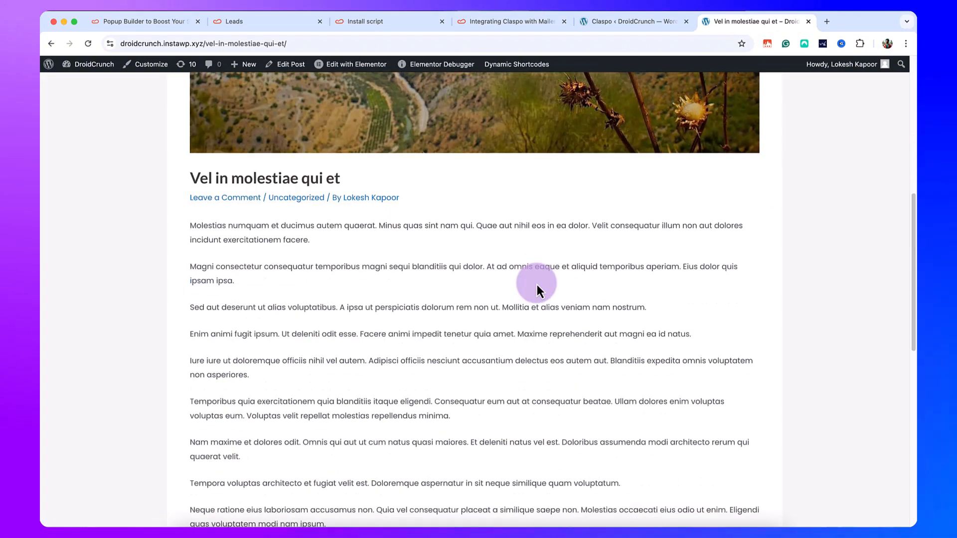
pyautogui.scroll(-8, 537, 284)
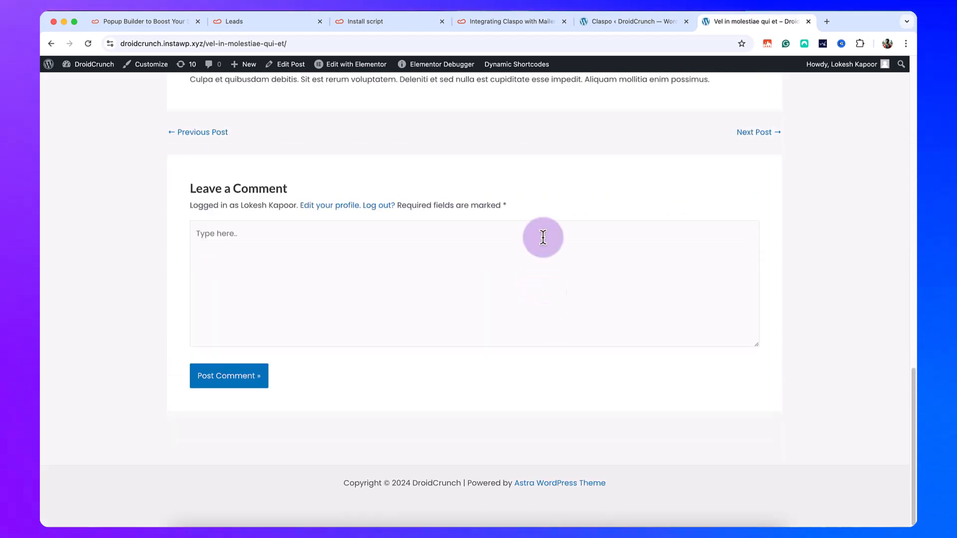
# Step: Return to the Claspo installation instructions, check the plugin status again and close the instructions
pyautogui.click(511, 26)
pyautogui.scroll(15, 587, 202)
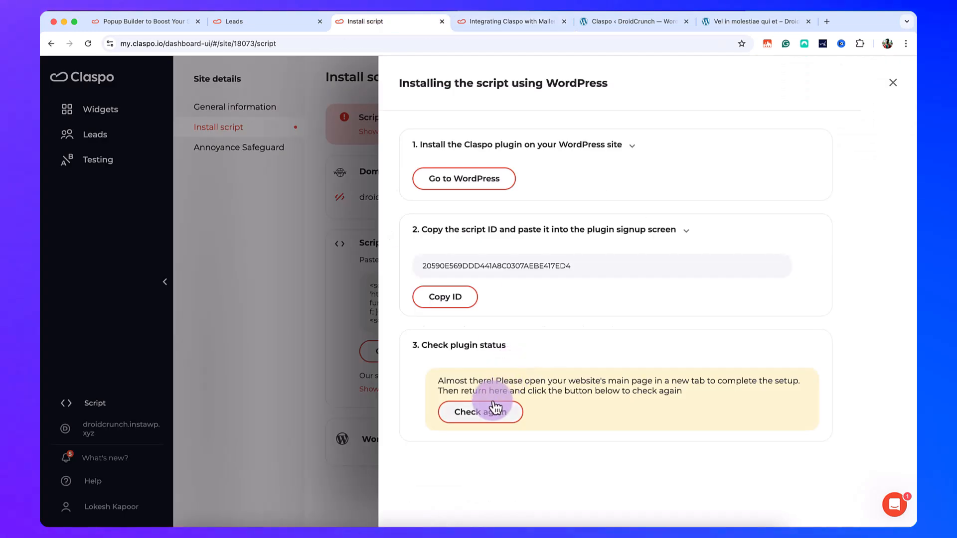
pyautogui.click(491, 412)
pyautogui.click(502, 397)
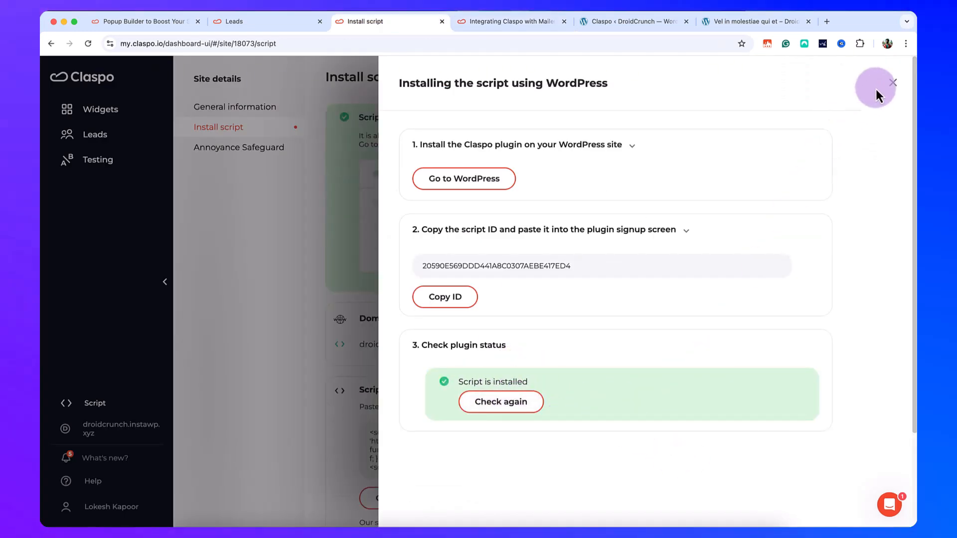
pyautogui.click(893, 84)
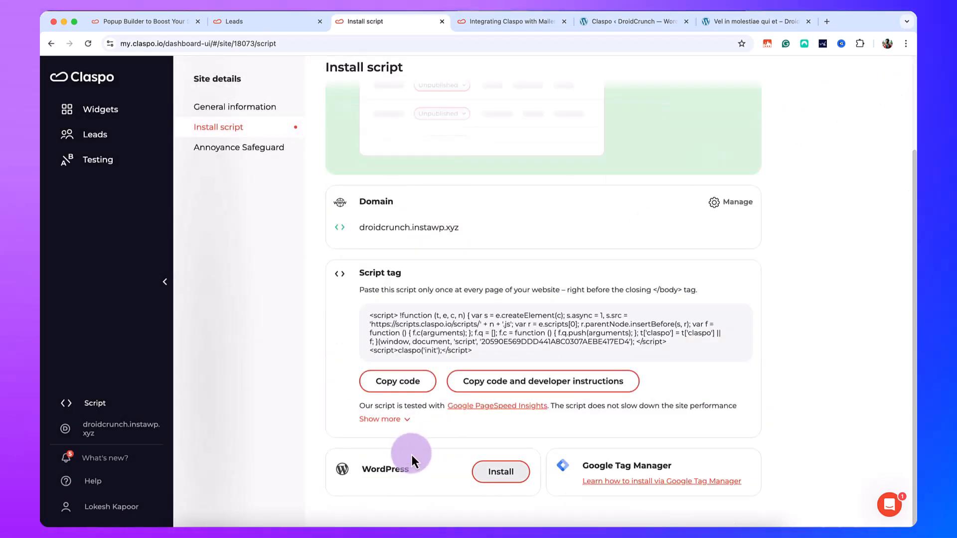
# Step: Go to the widgets list and change the status of the first widget to Published
pyautogui.scroll(3, 423, 453)
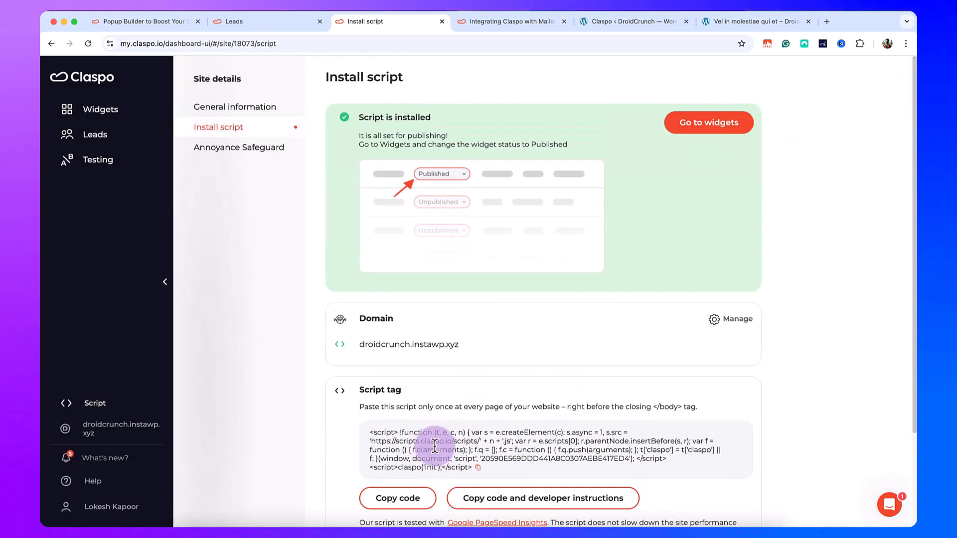
pyautogui.click(701, 125)
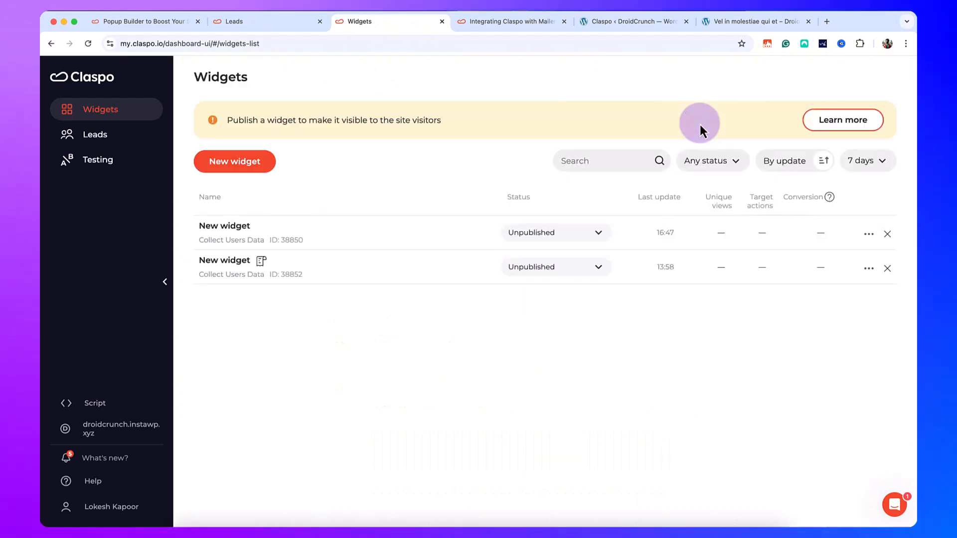
pyautogui.click(555, 234)
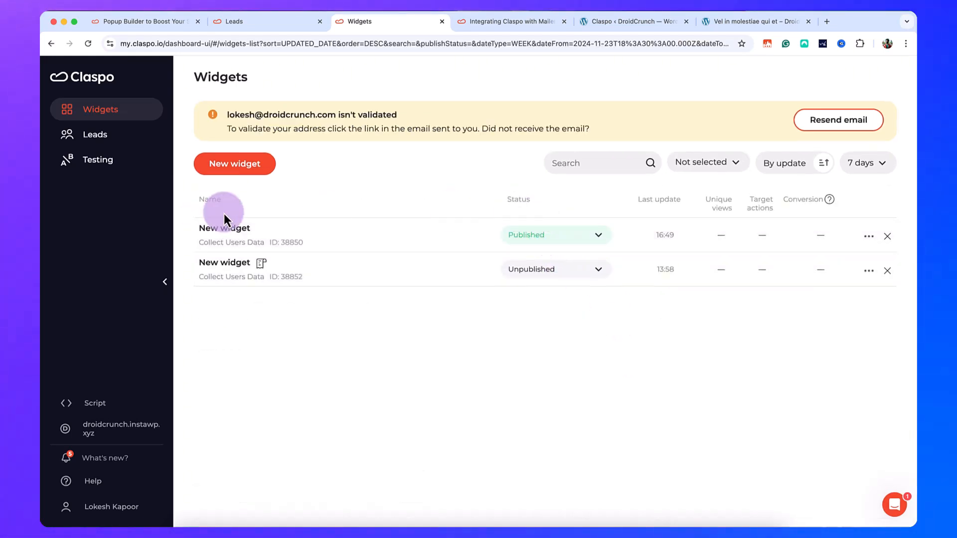
# Step: Open the published widget's details, view its Fall Sale popup on the live website and reload the page
pyautogui.click(235, 235)
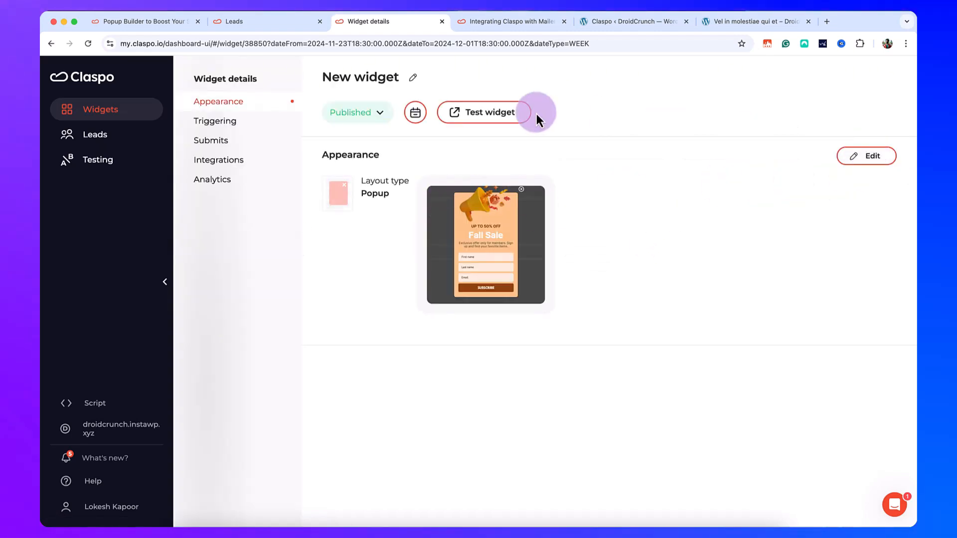
pyautogui.click(456, 114)
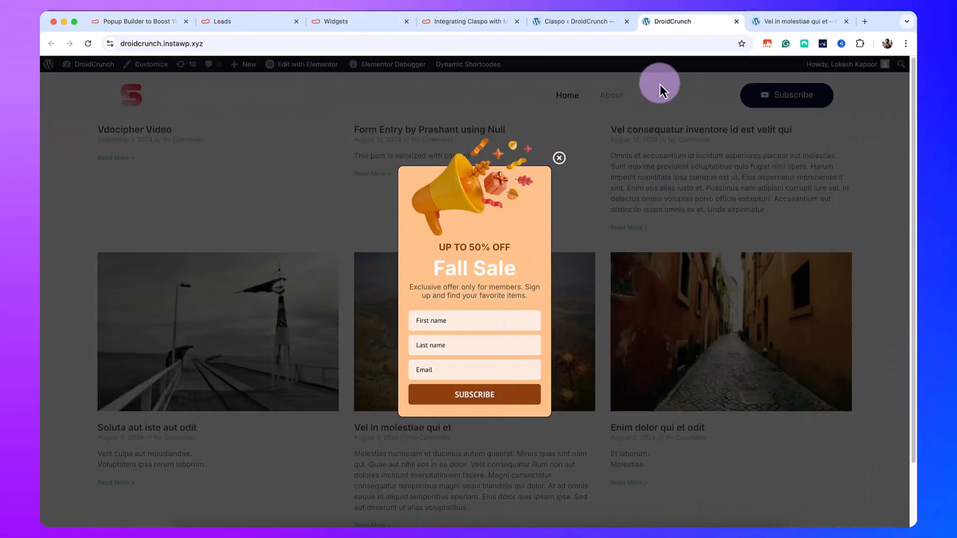
pyautogui.rightClick(664, 28)
pyautogui.click(682, 83)
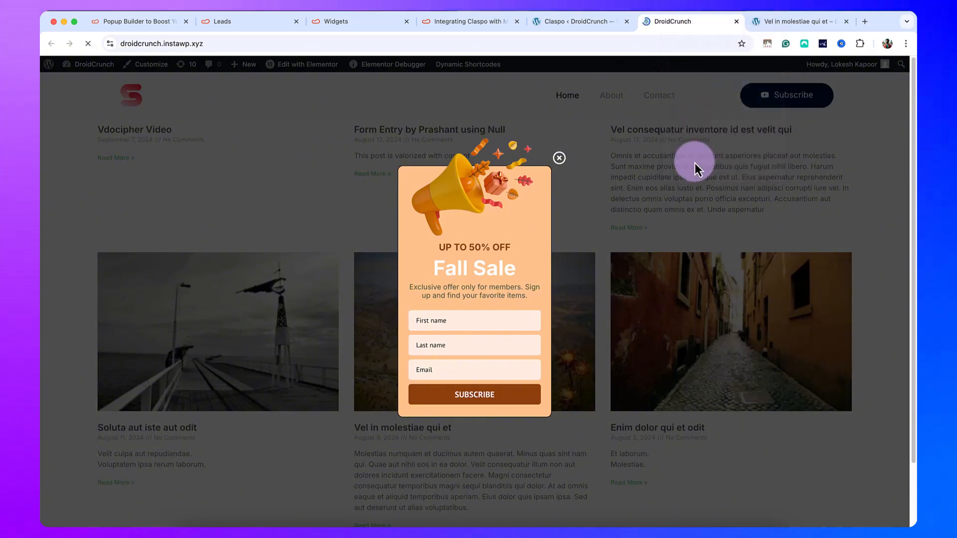
pyautogui.scroll(-3, 679, 255)
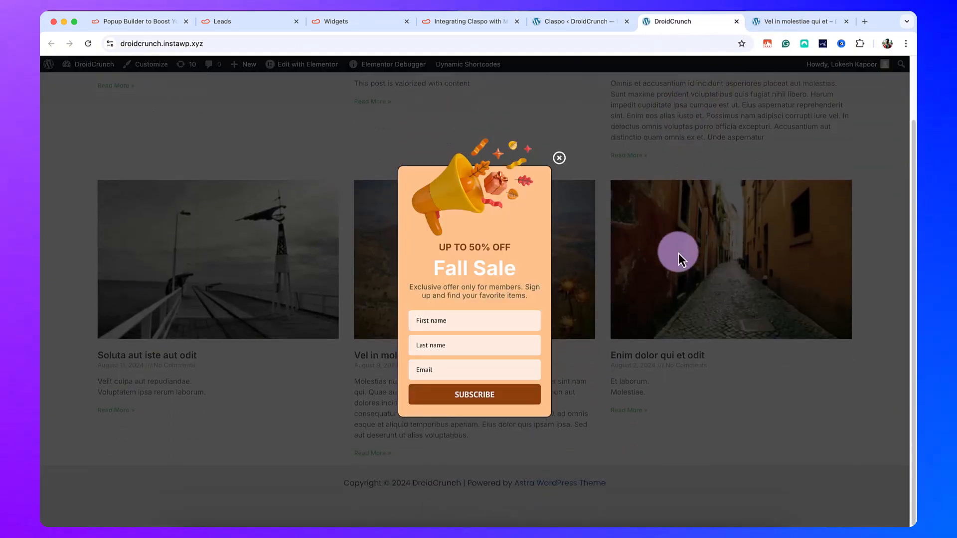
# Step: Try the name and email fields of the Fall Sale popup without filling them in and close the popup
pyautogui.click(481, 327)
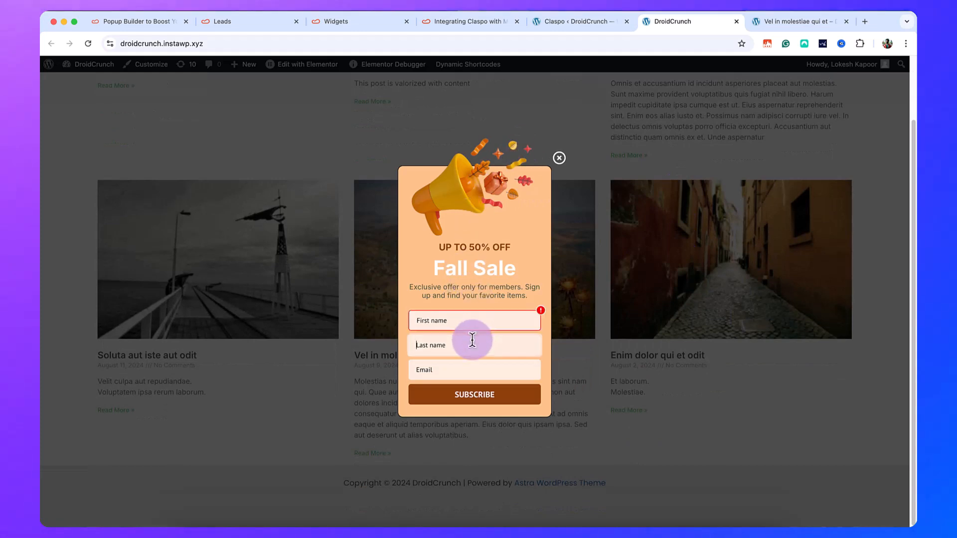
pyautogui.click(469, 366)
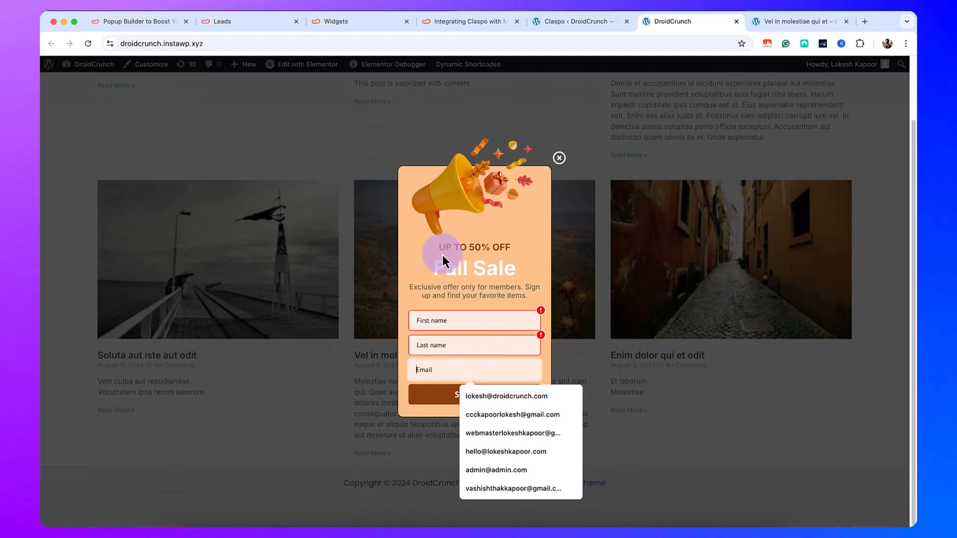
pyautogui.click(560, 158)
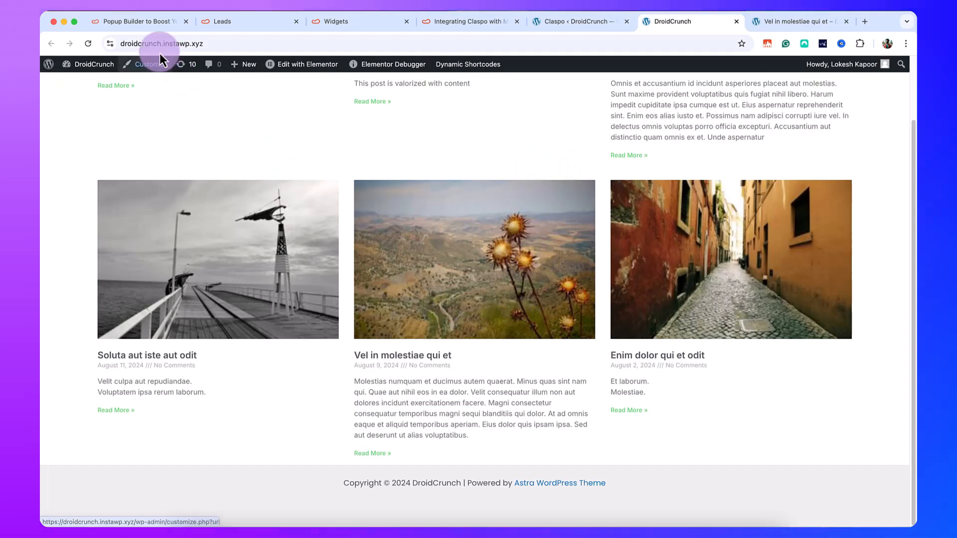
# Step: Return to the Claspo dashboard, view the Leads and A/B testing pages and go back to the widgets list
pyautogui.click(140, 22)
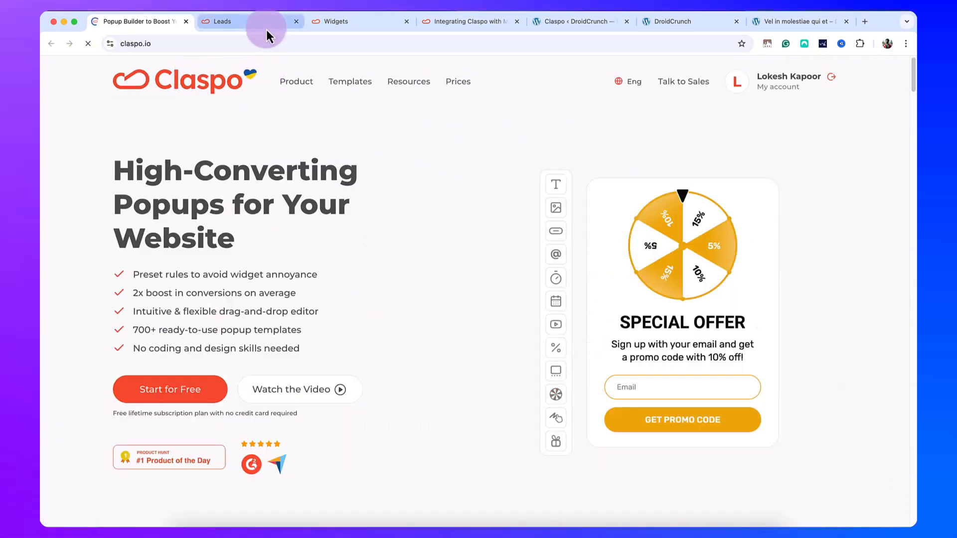
pyautogui.click(266, 29)
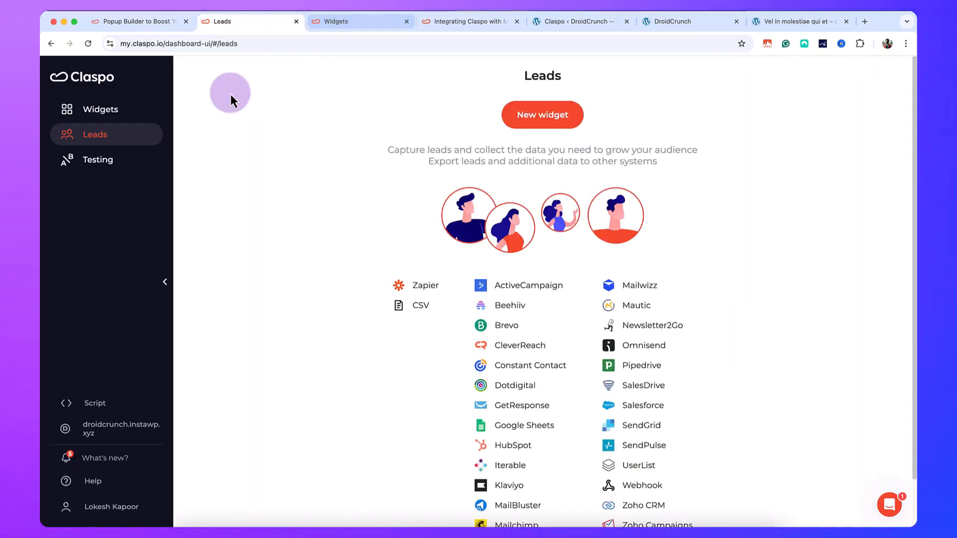
pyautogui.click(123, 169)
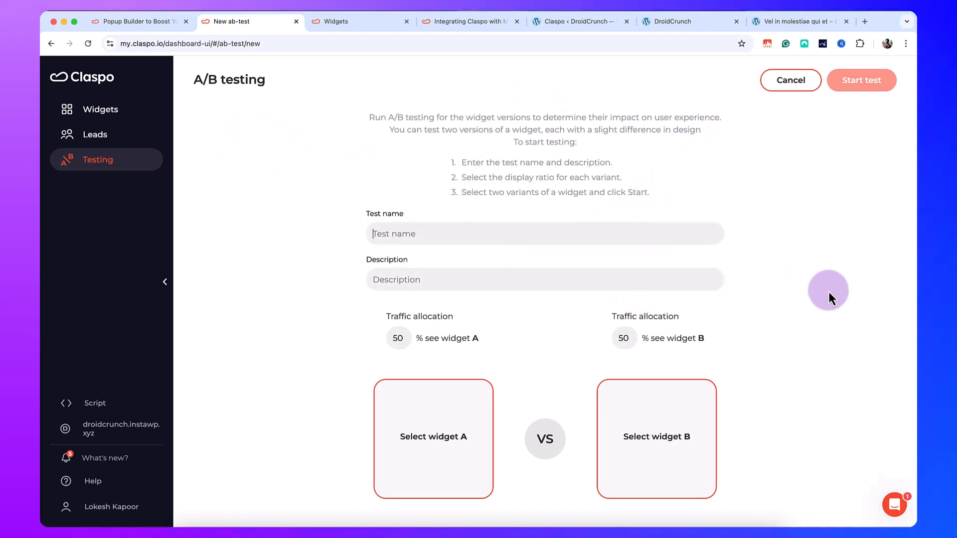
pyautogui.click(102, 138)
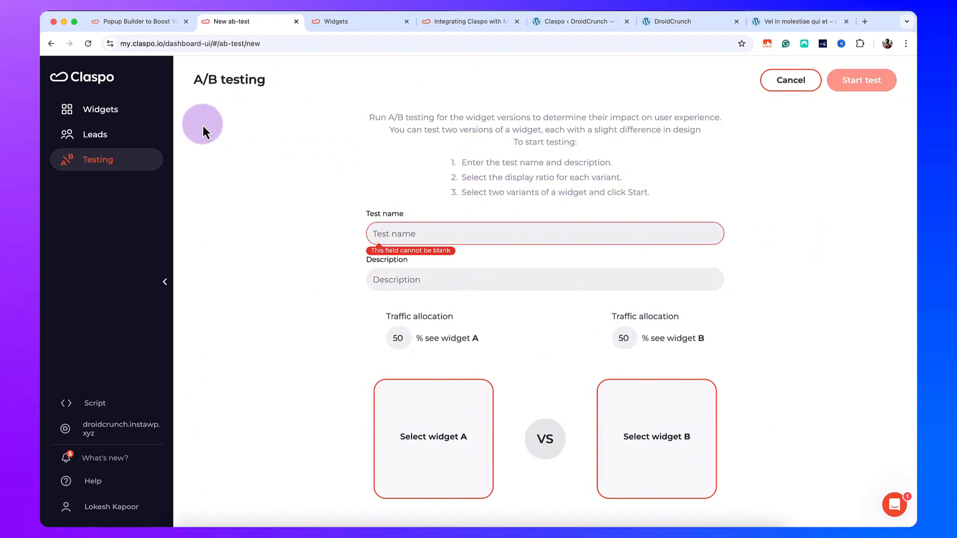
pyautogui.click(140, 110)
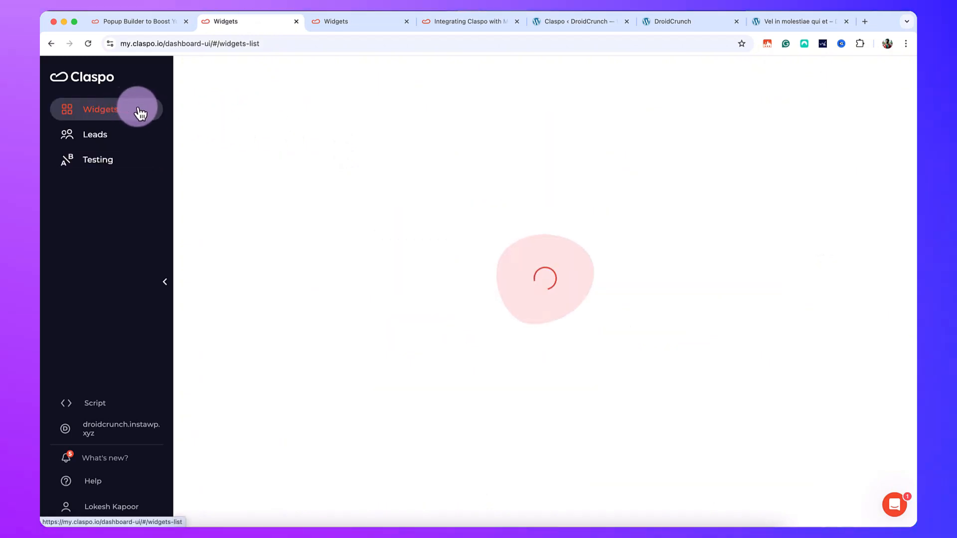